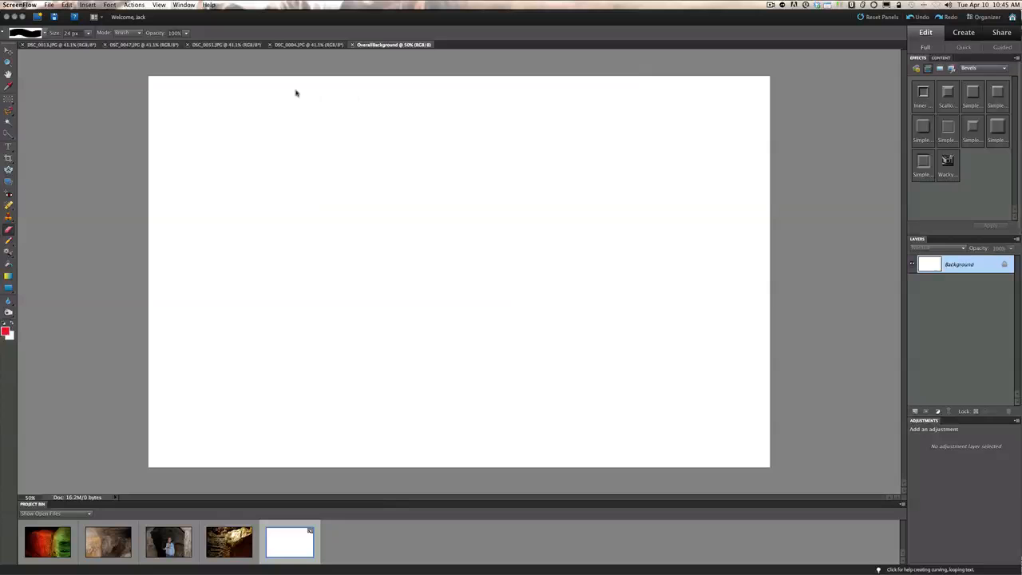
Step: Look through the open cave photos and return to the OverallBackground document
left_click(85, 46)
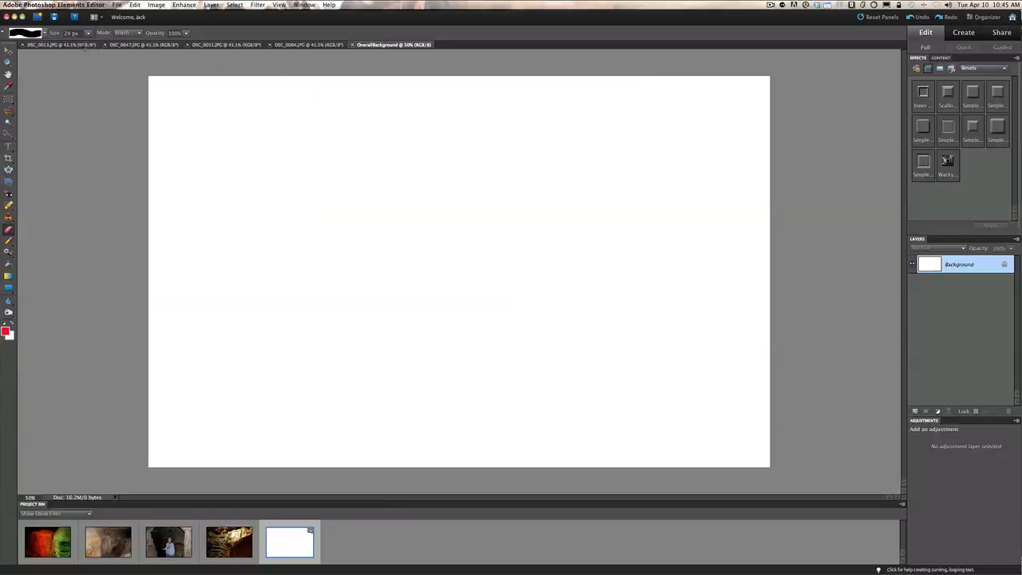
left_click(132, 46)
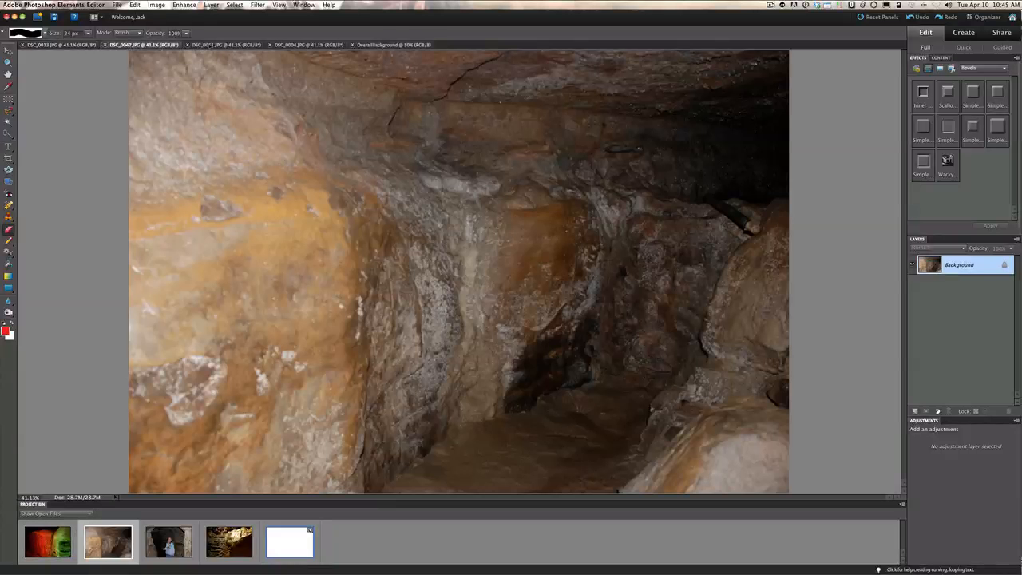
left_click(197, 46)
left_click(284, 45)
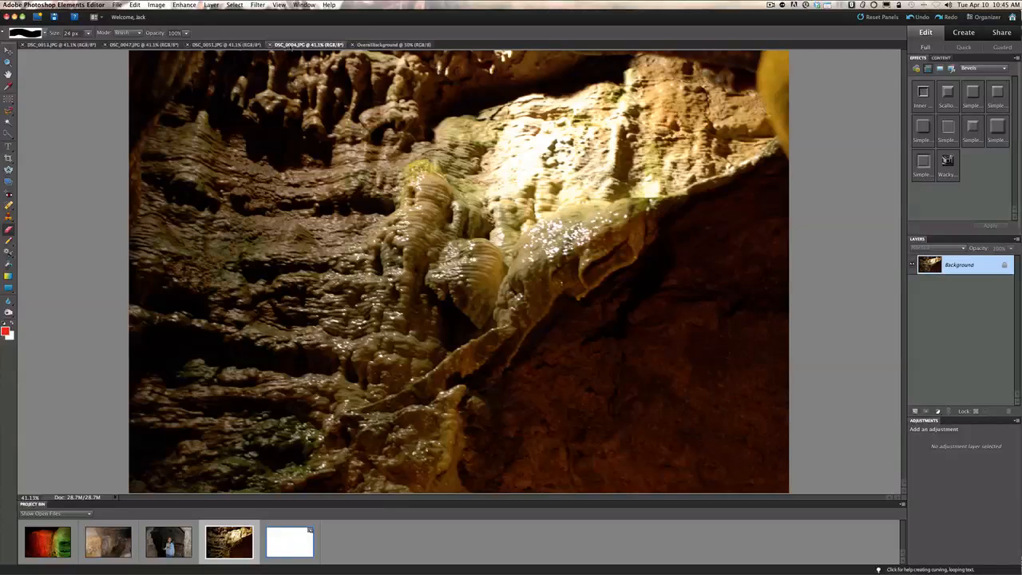
left_click(364, 46)
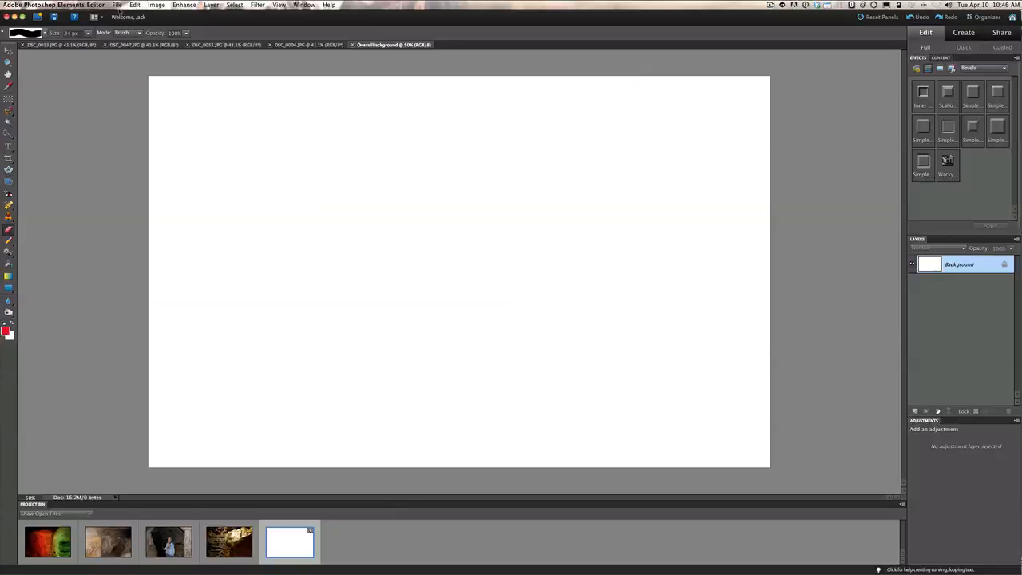
Step: Create a new blank document named Film, 800 by 600 pixels at 240 pixels/inch, RGB Color with a white background
left_click(118, 6)
mouse_move(184, 14)
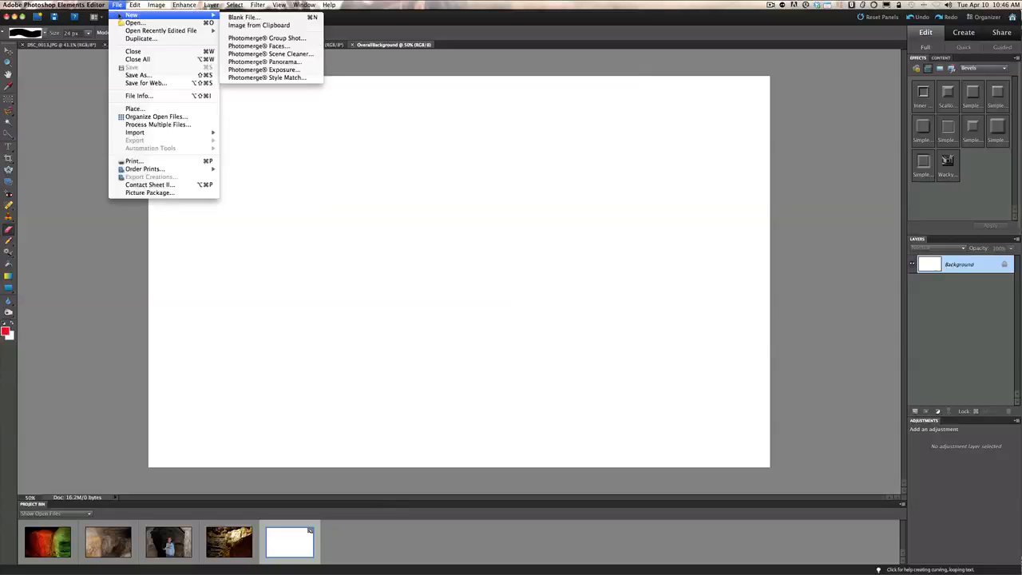
left_click(242, 18)
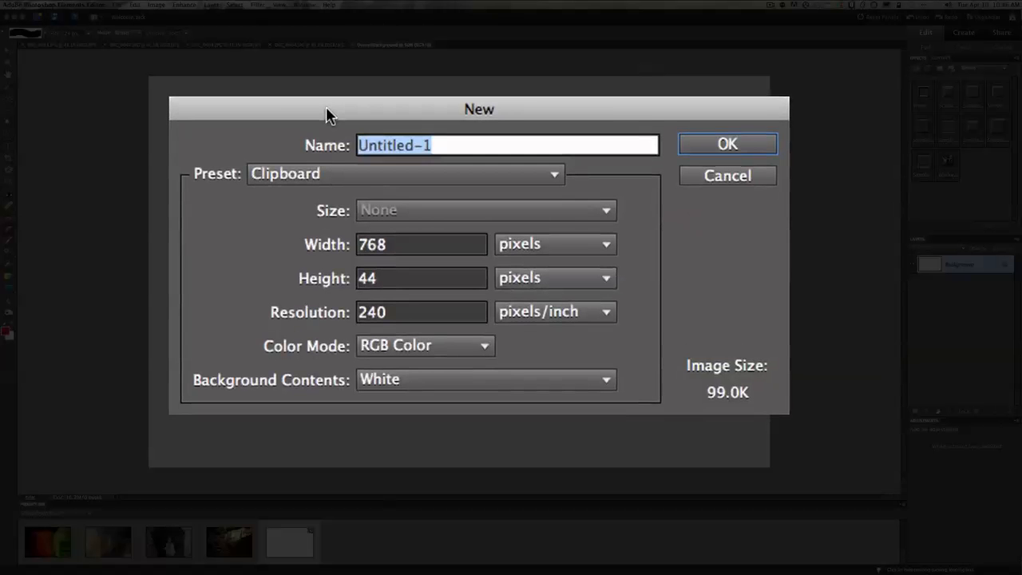
type("Film")
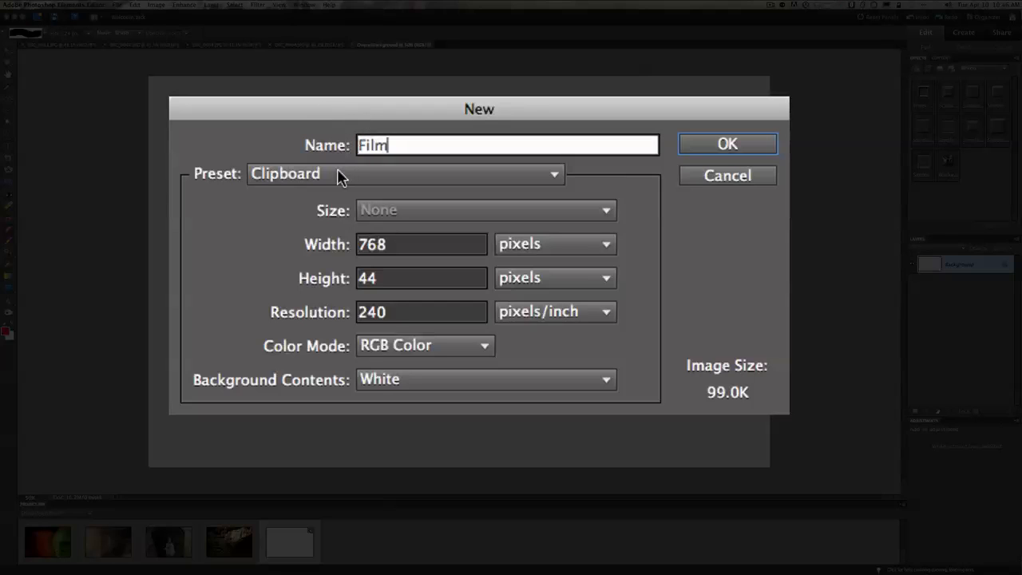
double_click(393, 250)
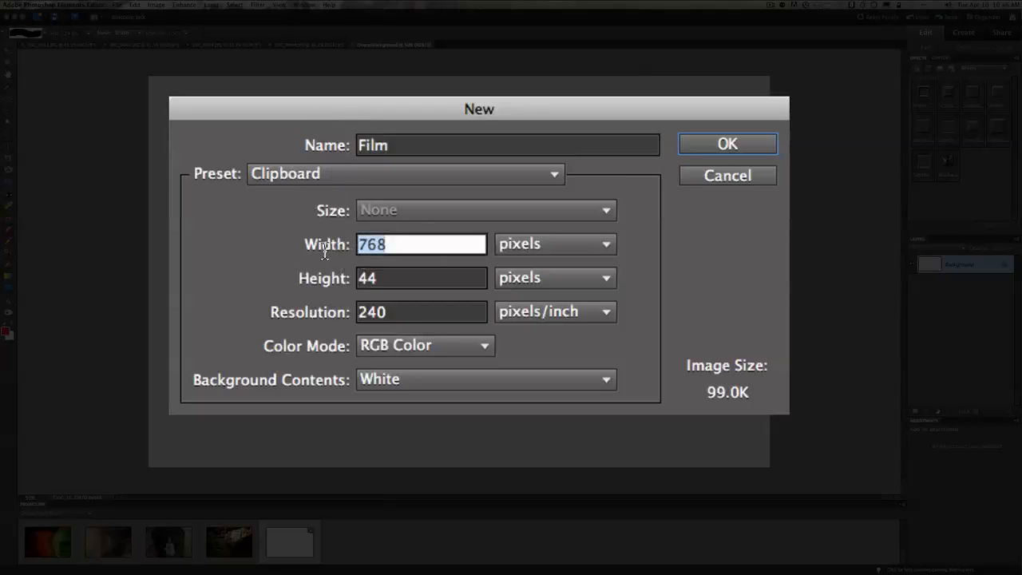
type("800")
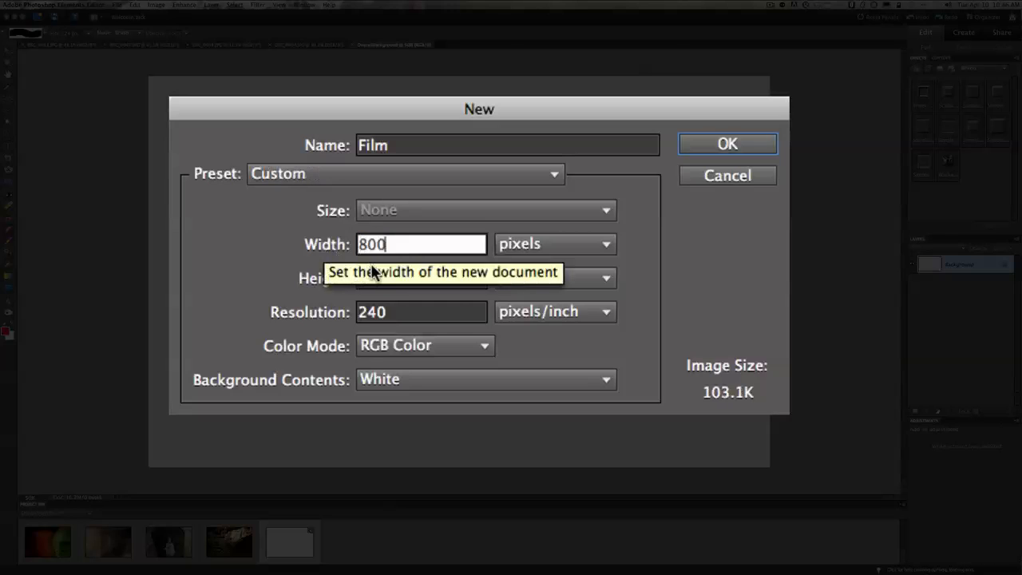
key("Tab")
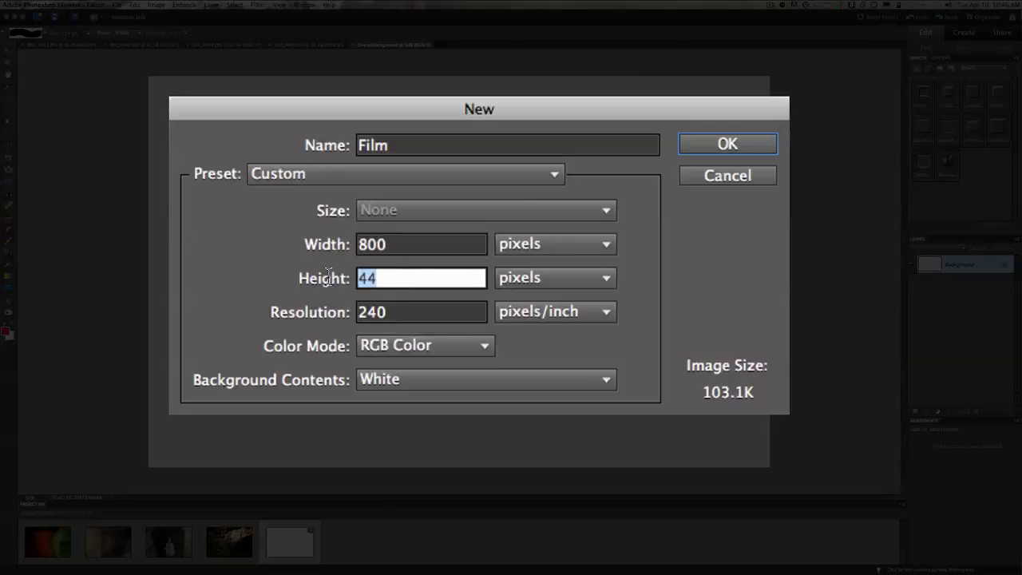
type("600")
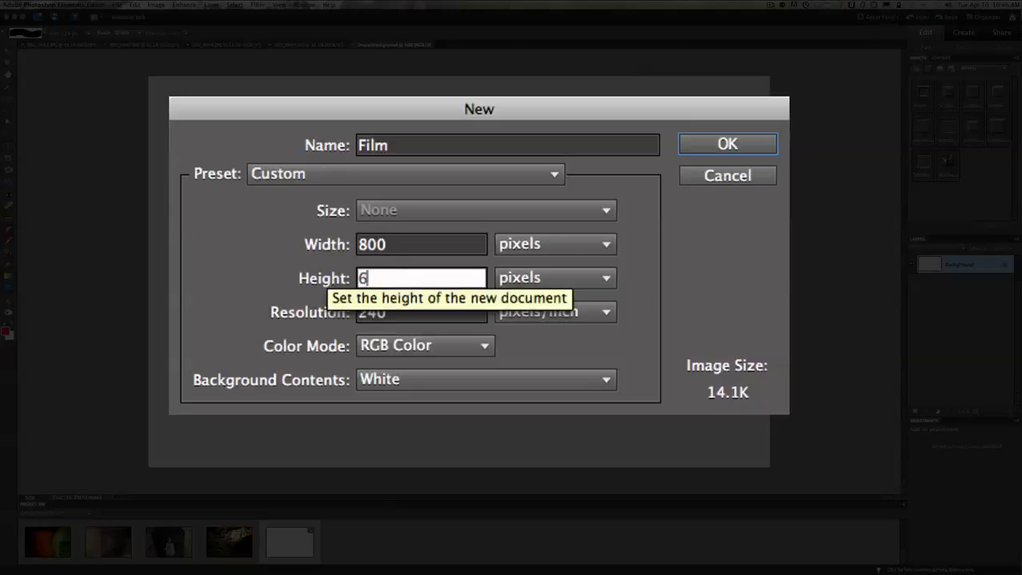
left_click(409, 248)
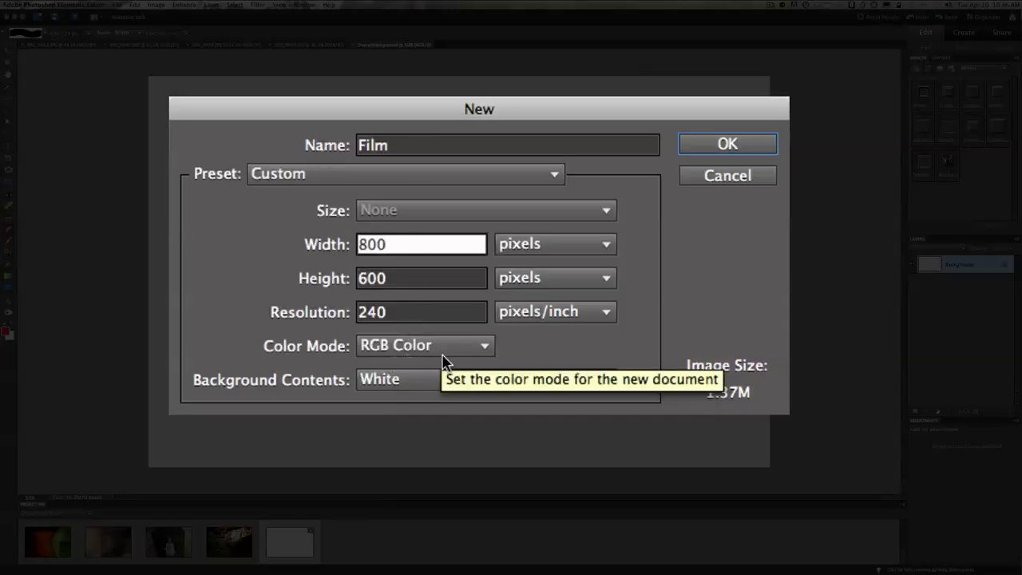
left_click(721, 149)
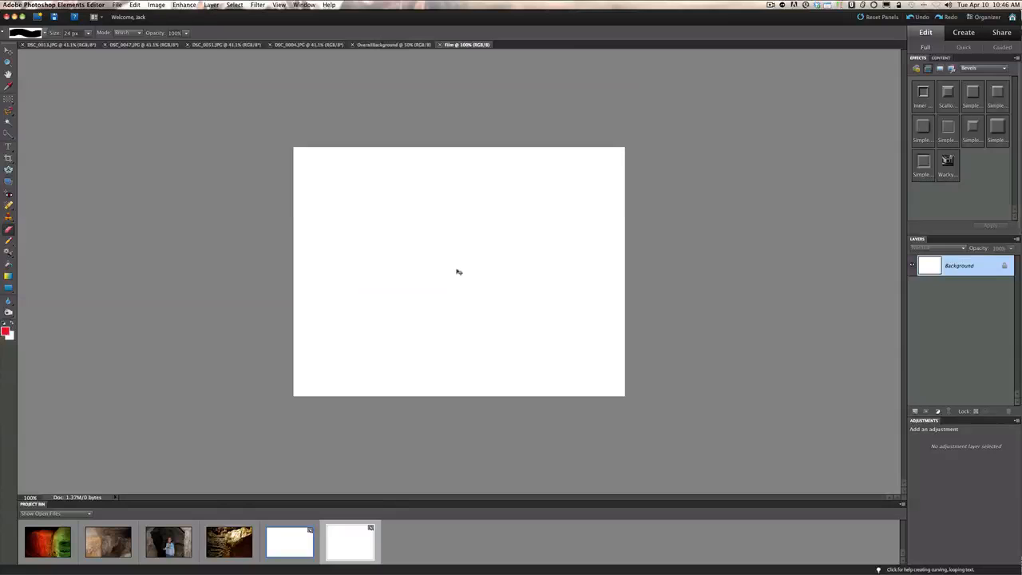
Step: Invert the Film background to black and add a duplicate layer filled with white, using the default colors
key("super+i")
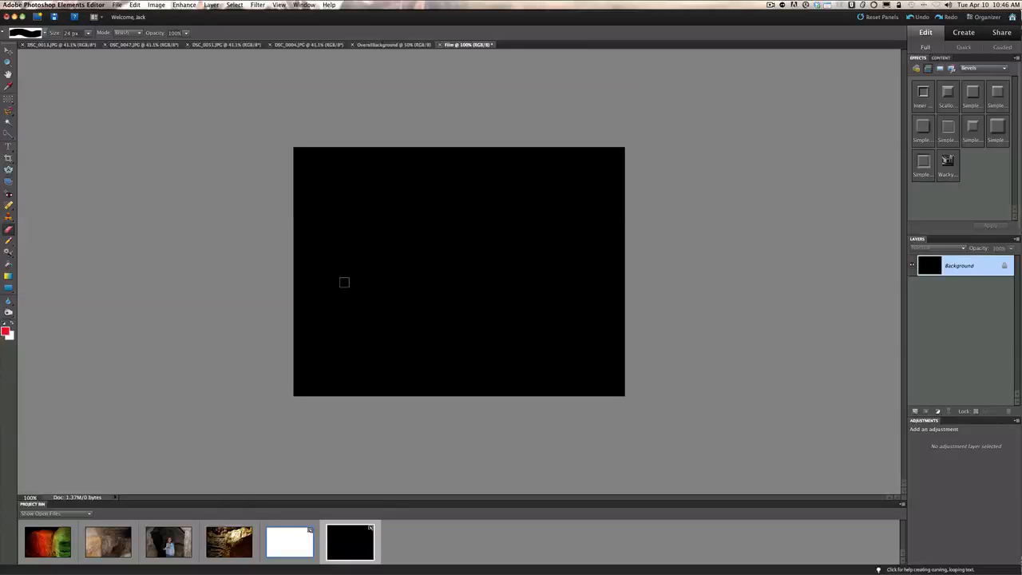
key("d")
key("super+j")
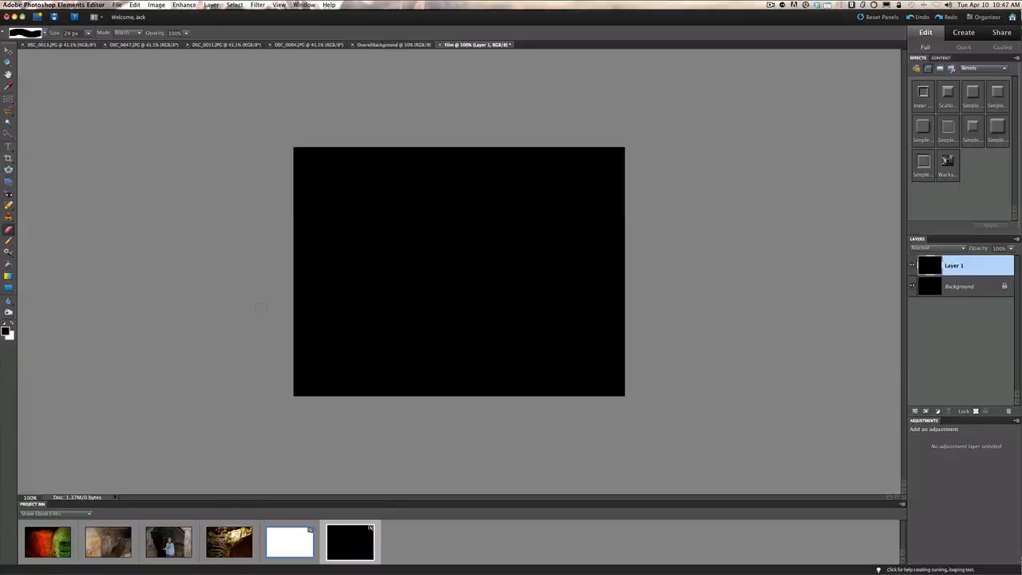
key("super+BackSpace")
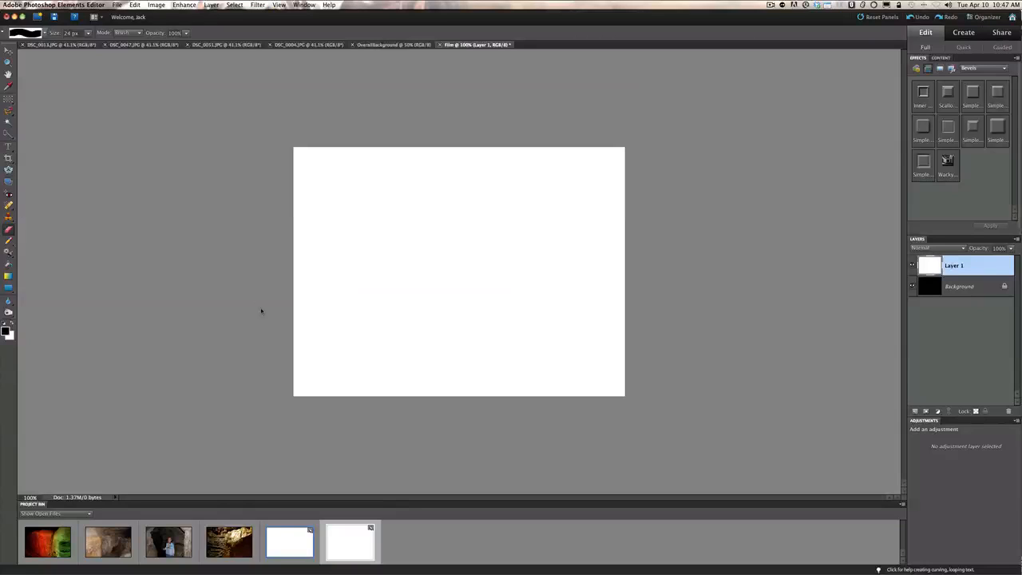
Step: Rename the white-filled layer as White
double_click(955, 266)
type("White")
key("Return")
Step: Free-transform the White layer about its center to 90% width and 75% height, leaving a black frame around it
key("v")
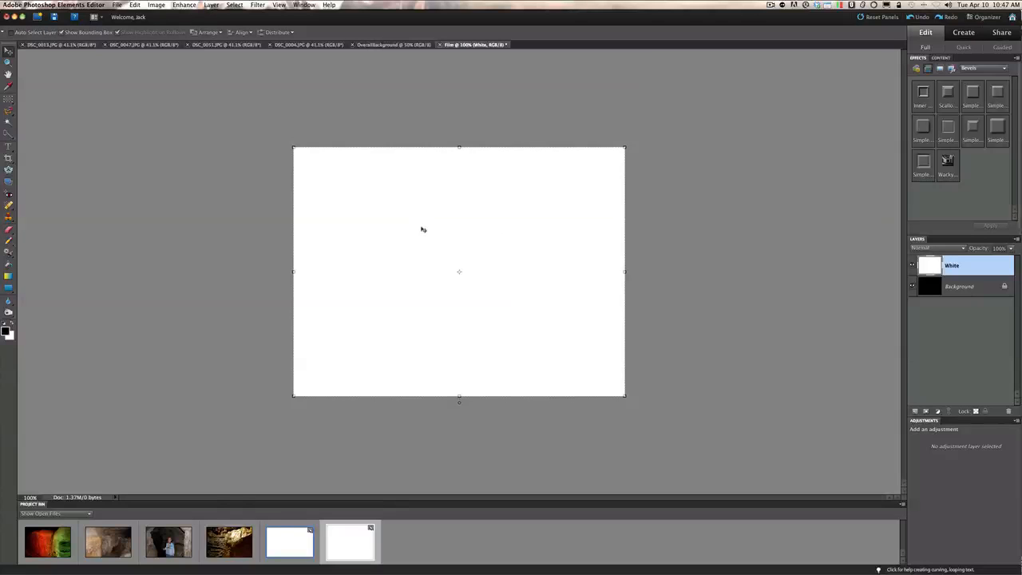
left_click(154, 6)
mouse_move(156, 24)
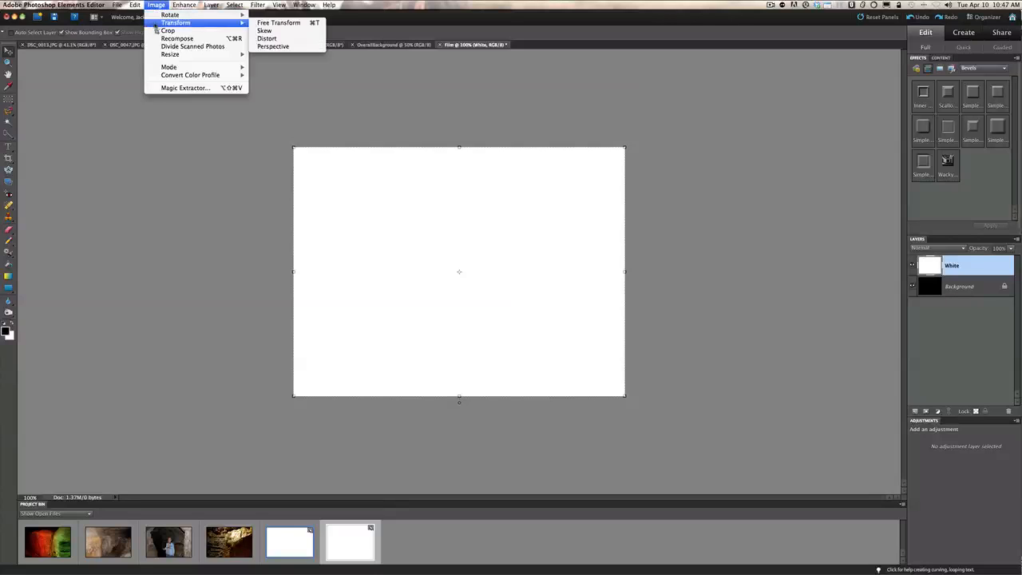
left_click(268, 24)
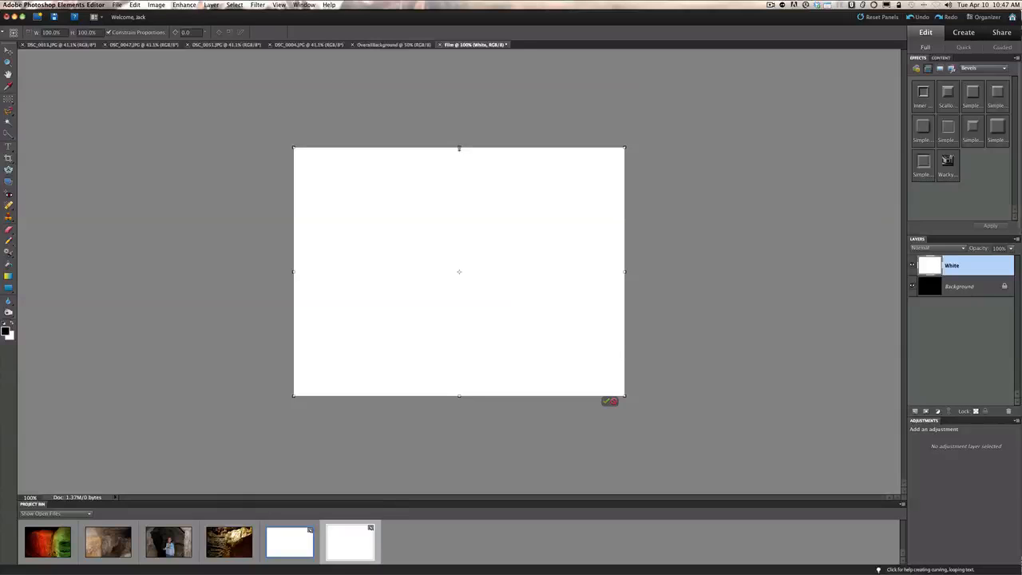
left_click_drag(459, 147, 460, 157)
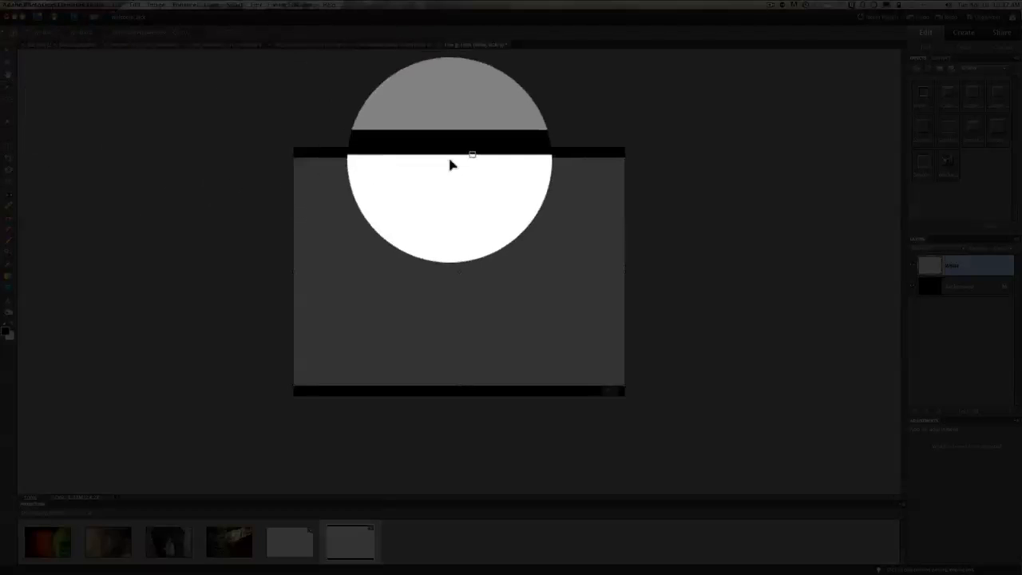
left_click_drag(459, 157, 459, 180)
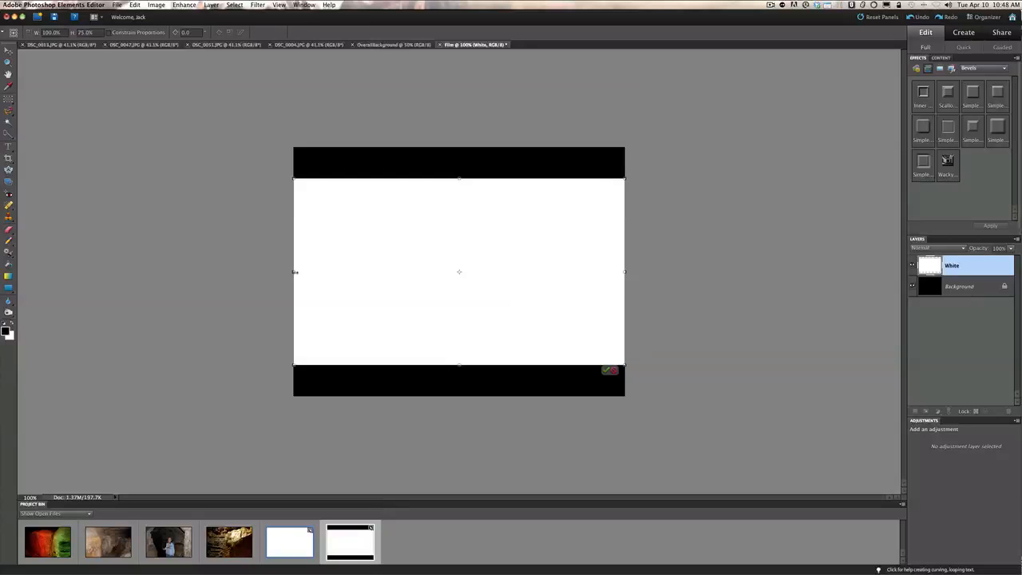
left_click_drag(294, 272, 311, 271)
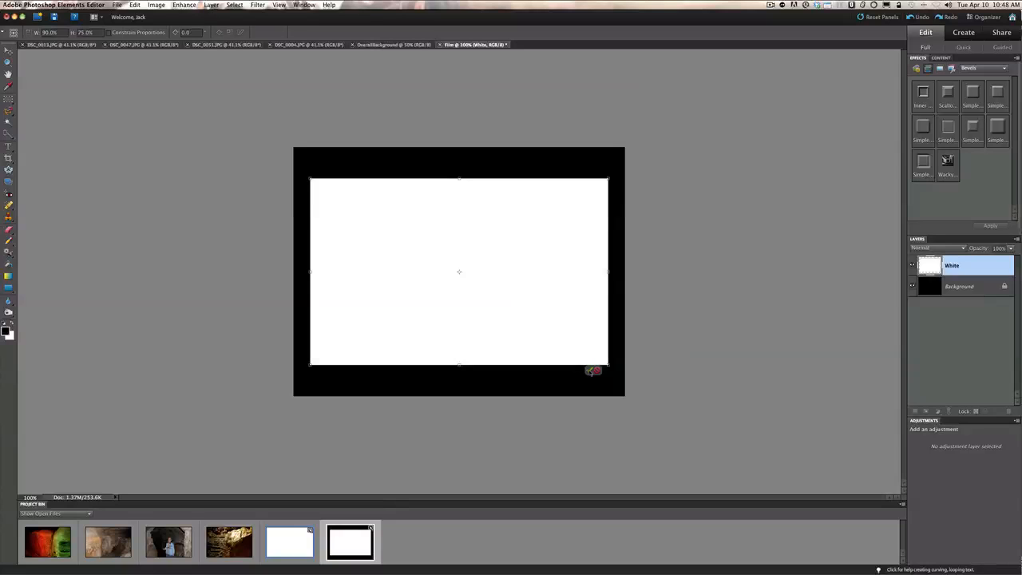
left_click(590, 370)
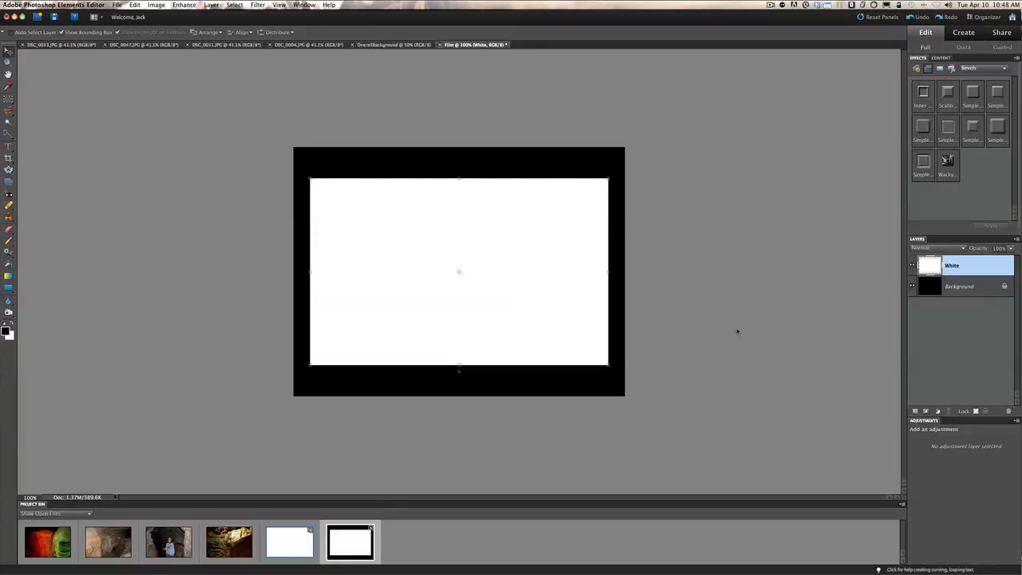
Step: Merge the White layer into the background and add a new empty layer above it
key("super+e")
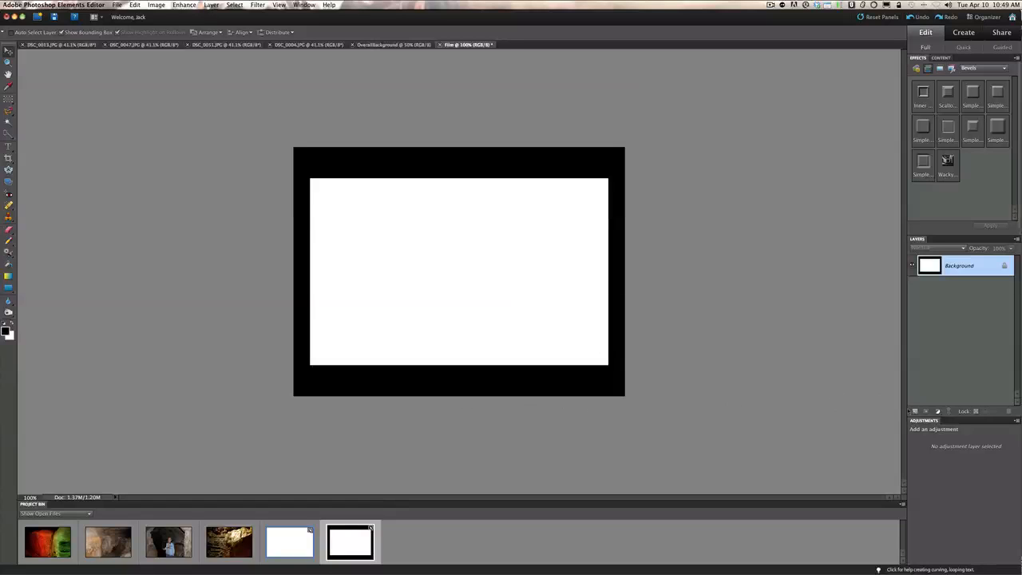
left_click(915, 411)
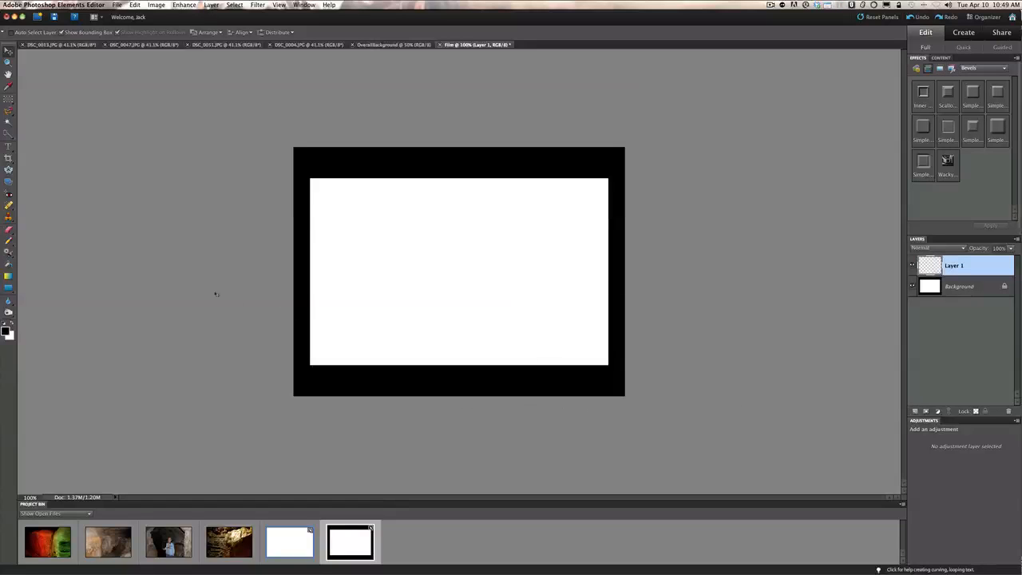
Step: Draw a bright red rectangle with the Rectangle Tool across the full width of the white area, overlapping its upper edge
left_click(8, 288)
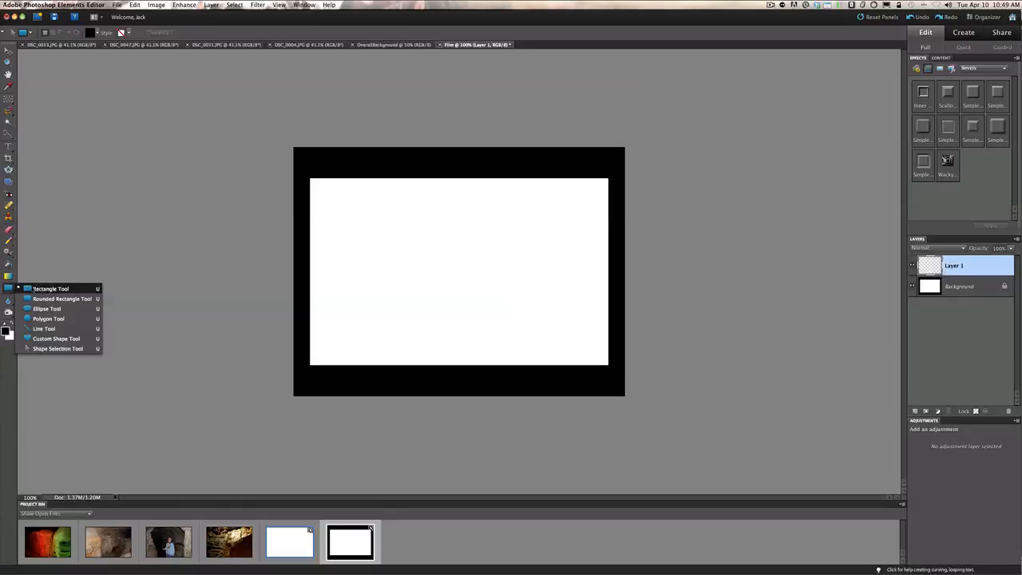
left_click(42, 289)
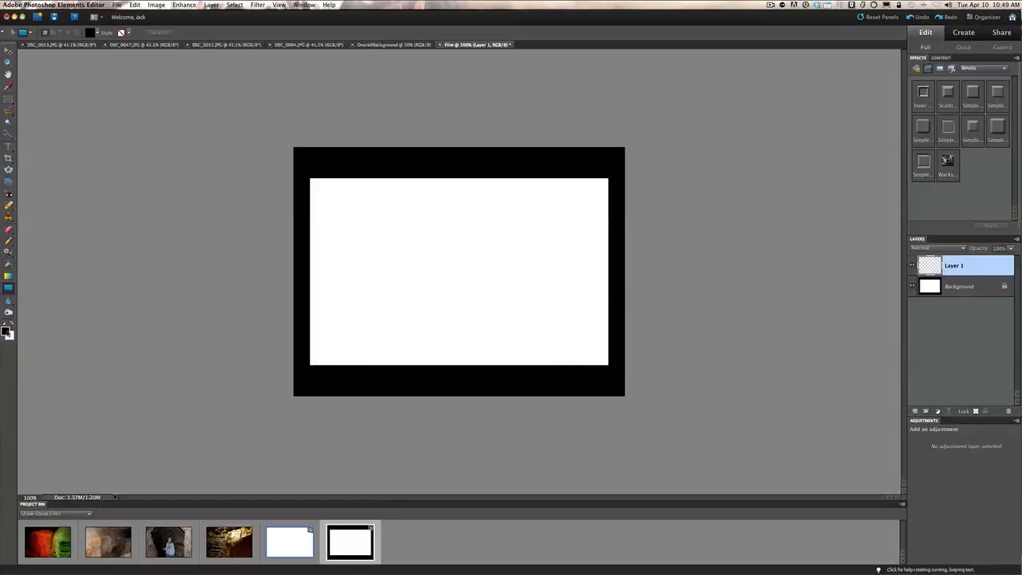
left_click(7, 331)
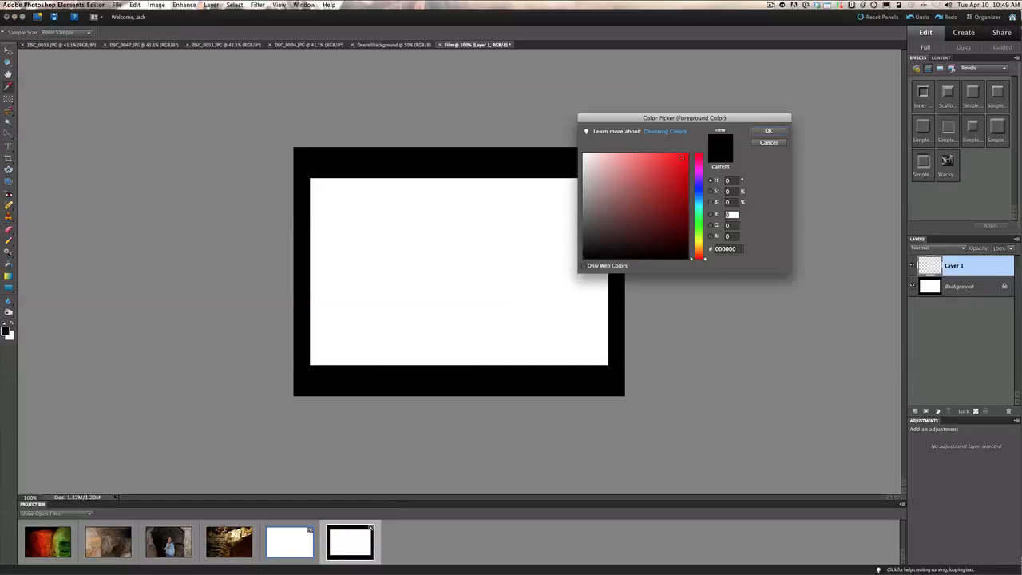
left_click(683, 157)
left_click(768, 130)
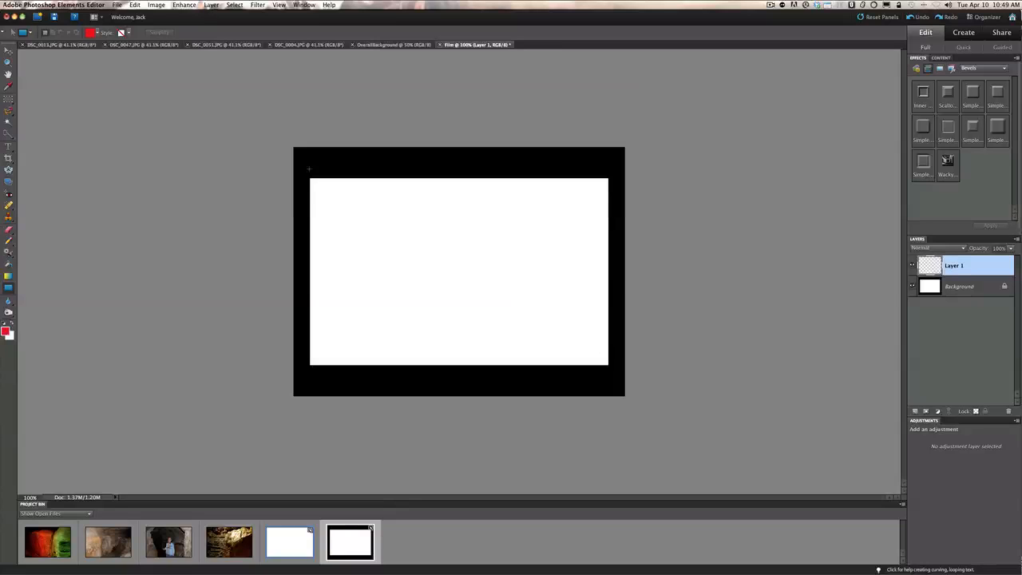
left_click_drag(309, 168, 609, 194)
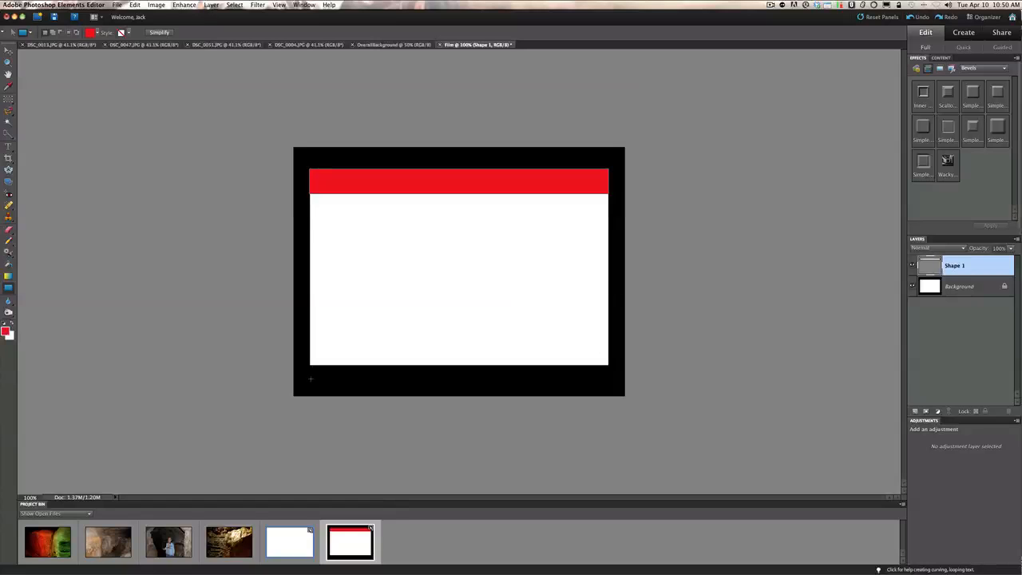
Step: Draw a second red rectangle across the white area's lower edge and shift it slightly upward
left_click_drag(328, 379, 607, 359)
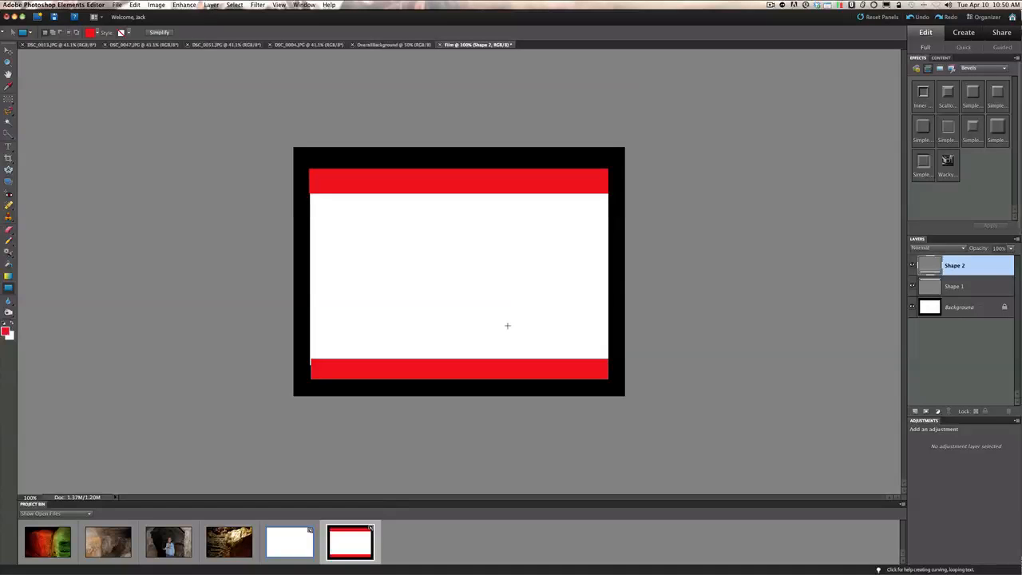
left_click(8, 52)
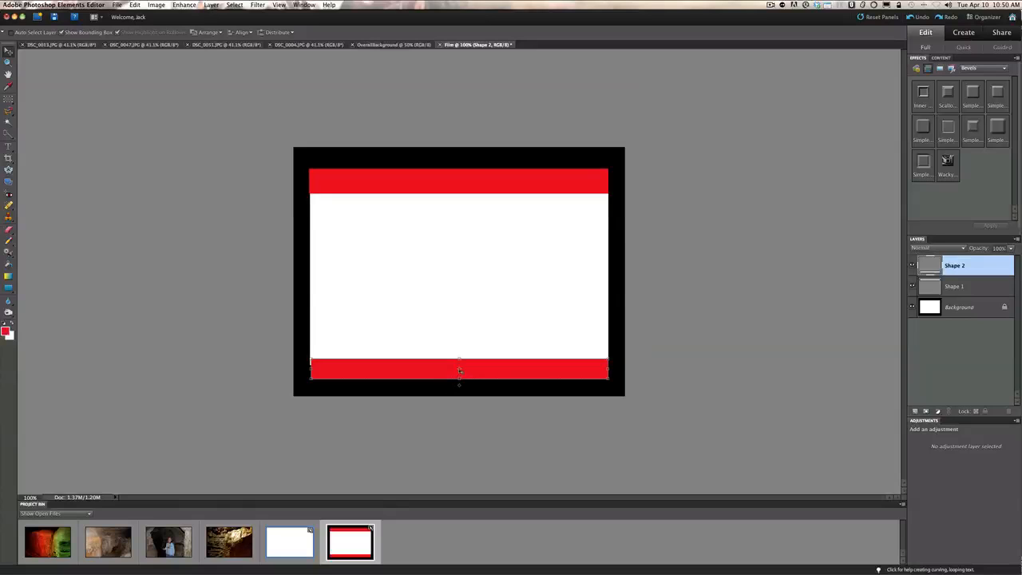
left_click_drag(459, 371, 459, 369)
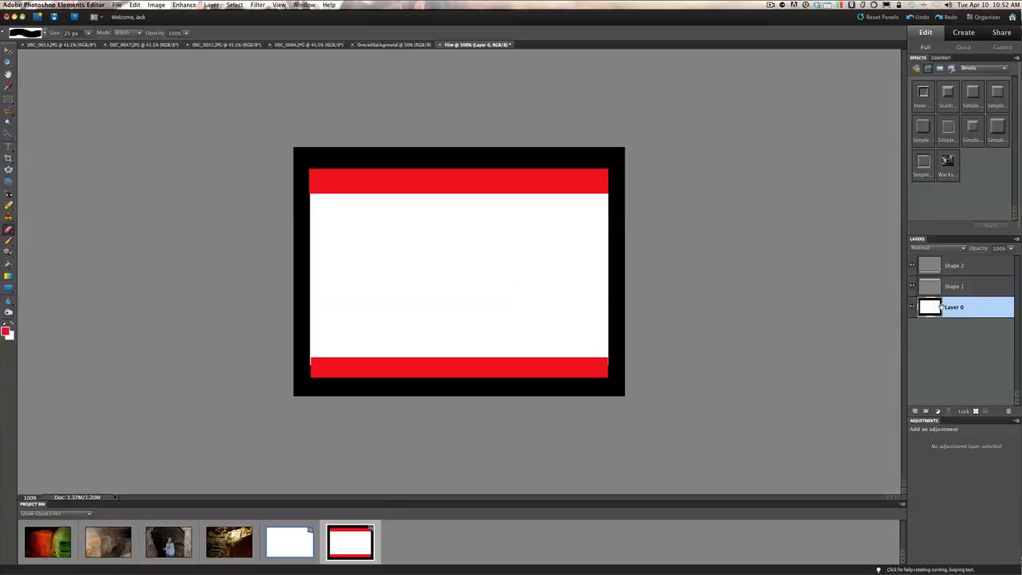
Step: Open the layer properties of the black-and-white frame layer and accept the name Layer 0
double_click(975, 308)
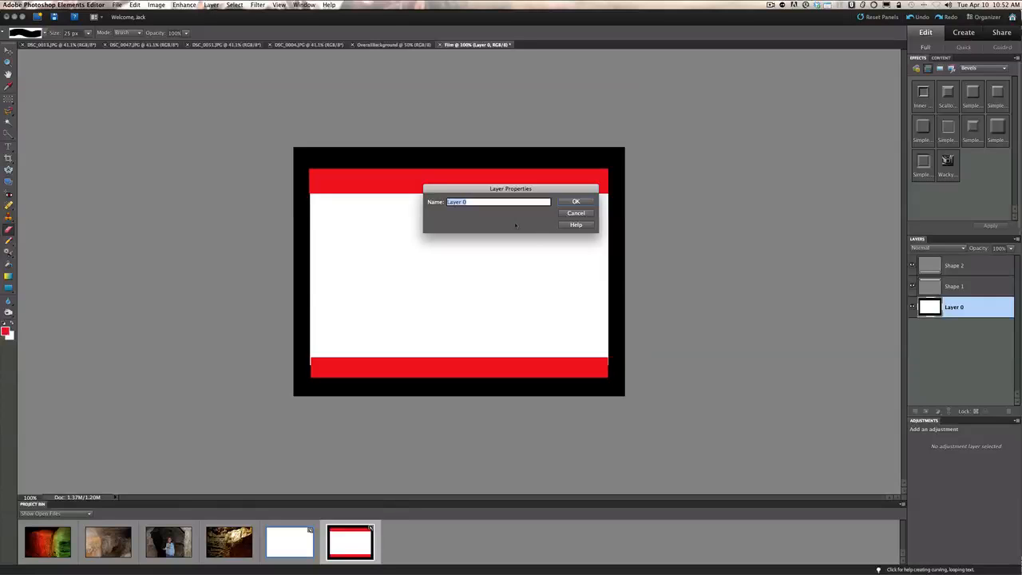
left_click(575, 202)
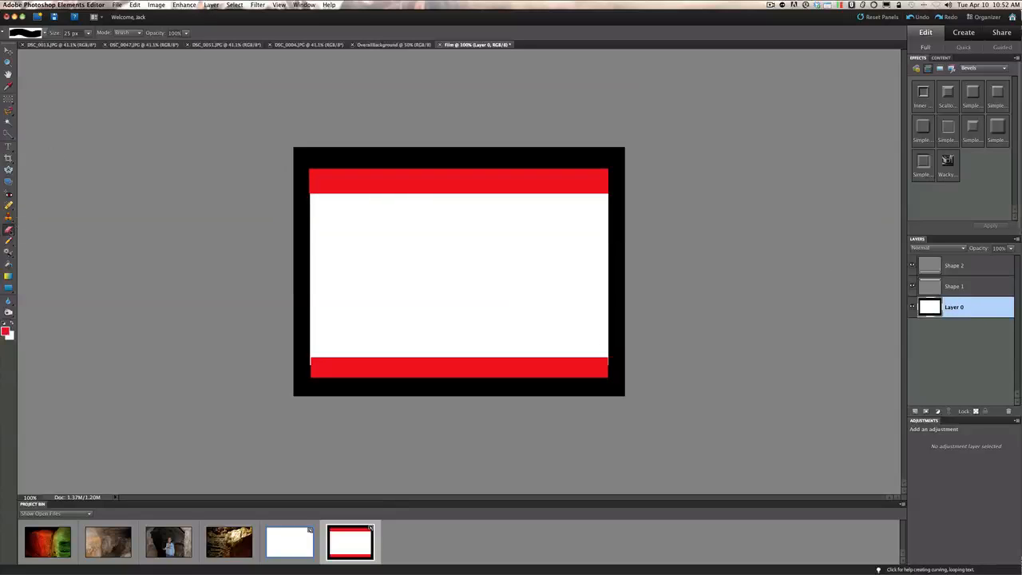
Step: Activate the Eraser, check its Square Brushes set, and display the grid over the film frame
key("v")
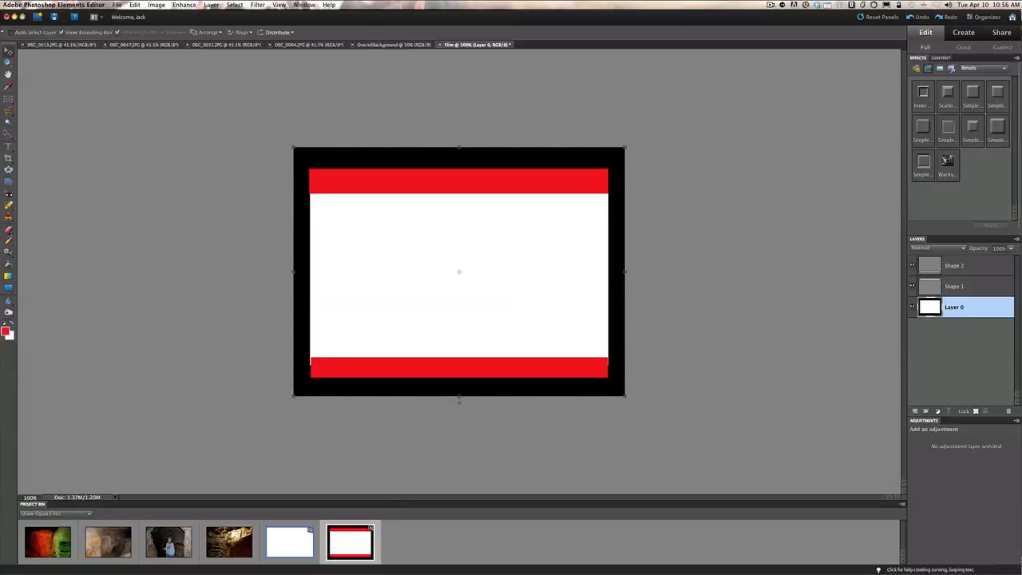
key("e")
left_click(46, 34)
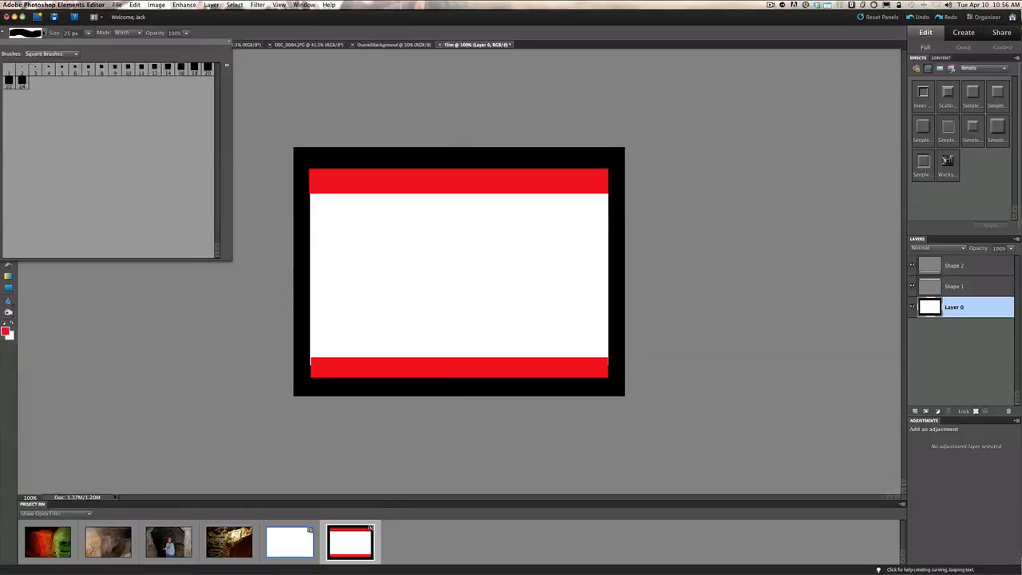
left_click(44, 33)
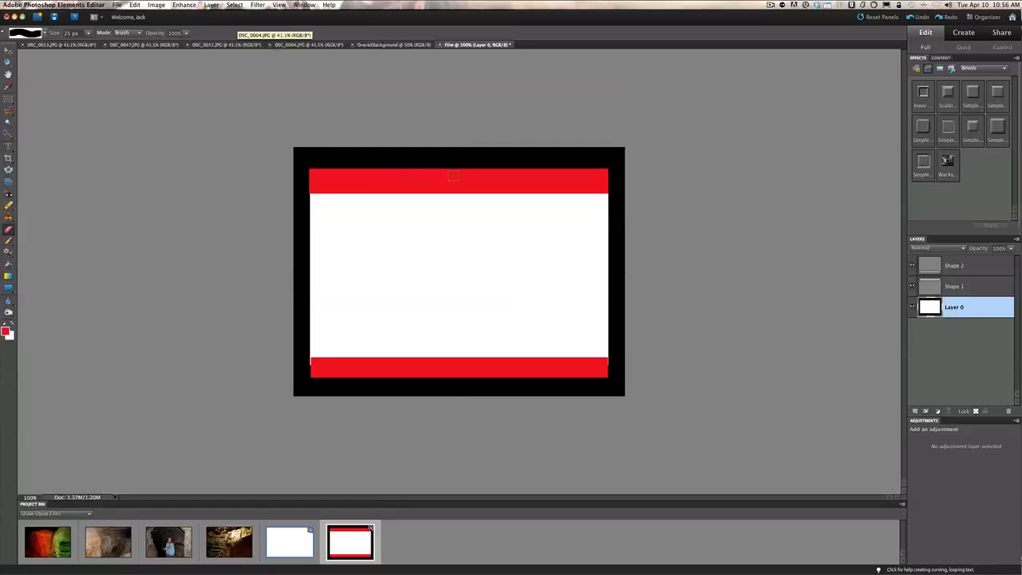
left_click(278, 4)
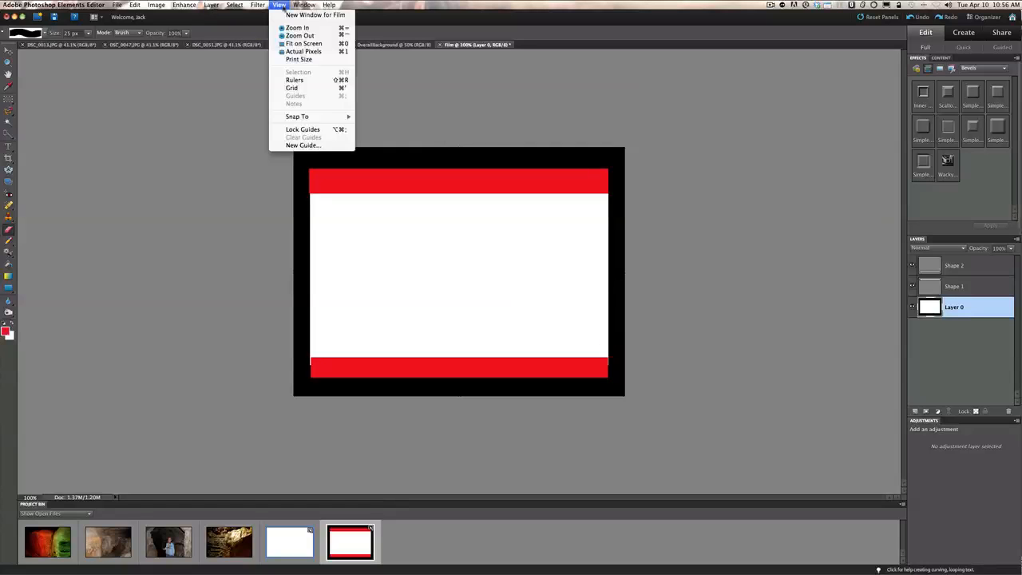
left_click(292, 88)
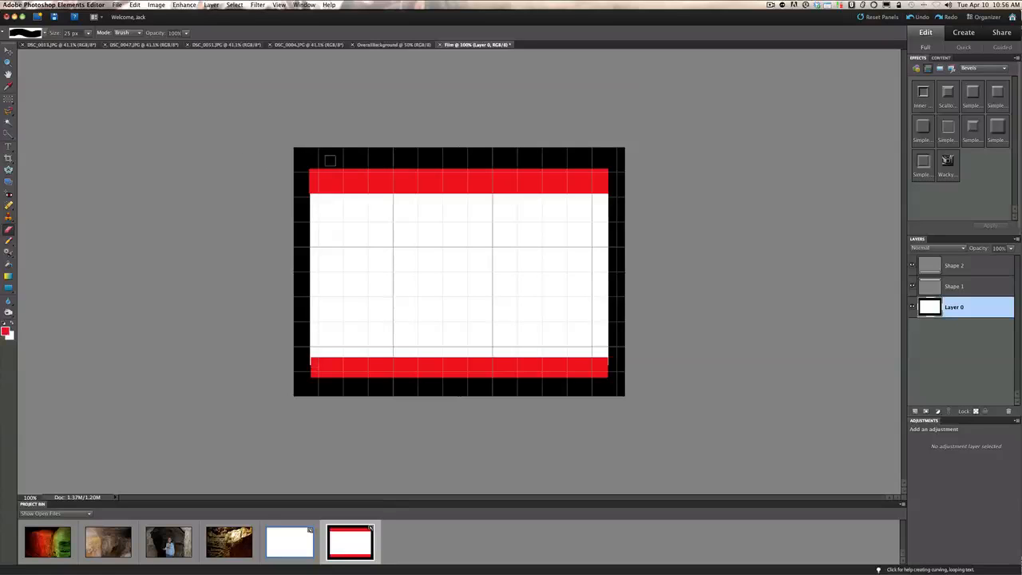
Step: Set the eraser size to 30 px and reset the foreground and background colours to black and white
key("bracketleft")
key("bracketright")
key("bracketright")
key("d")
Step: Erase 13 evenly spaced square sprocket holes along the frame's upper black border, using the grid lines for spacing
left_click(330, 162)
left_click(356, 162)
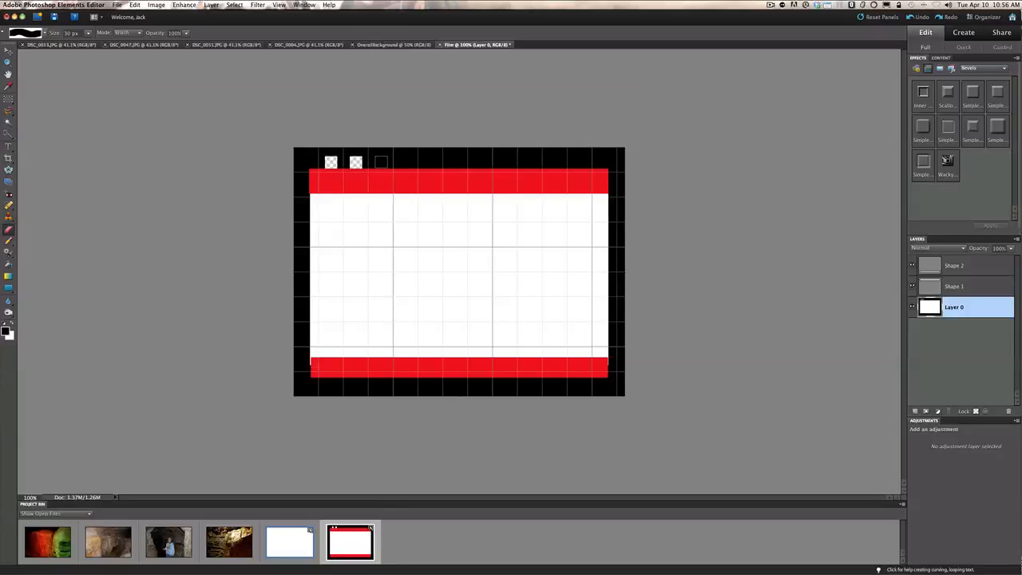
left_click(381, 162)
left_click(405, 162)
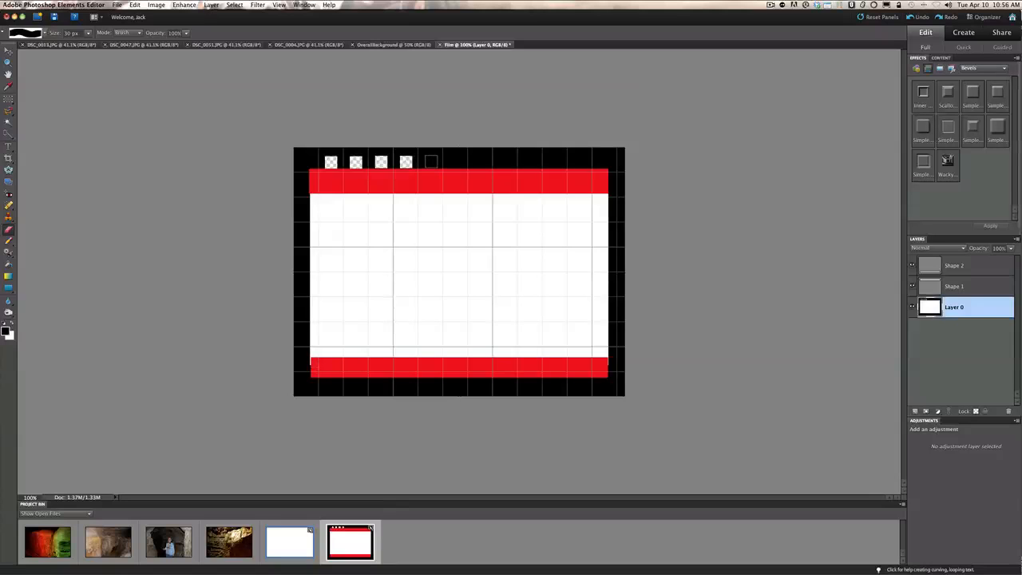
left_click(430, 162)
left_click(455, 162)
left_click(480, 162)
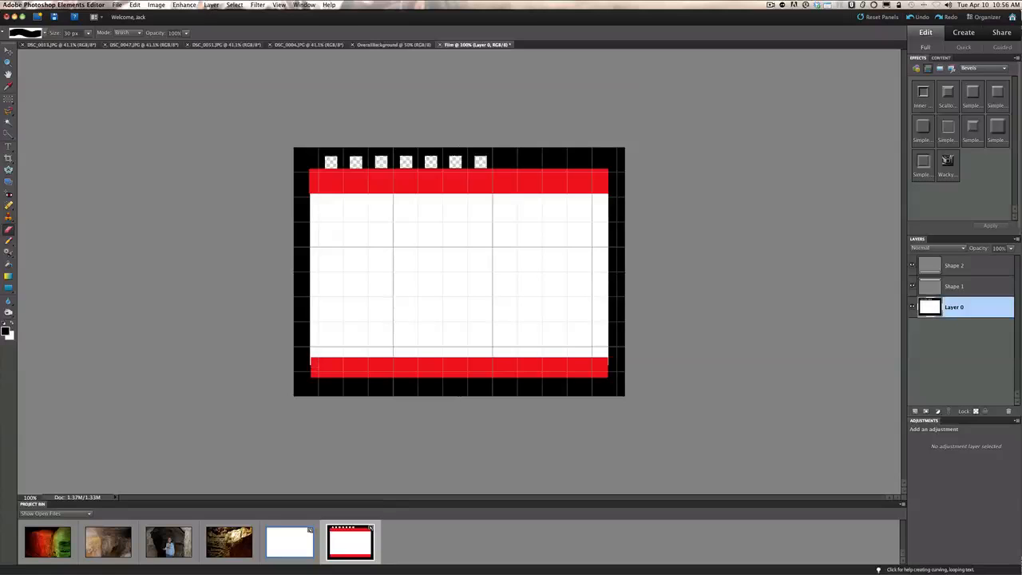
left_click(504, 162)
left_click(529, 162)
left_click(555, 162)
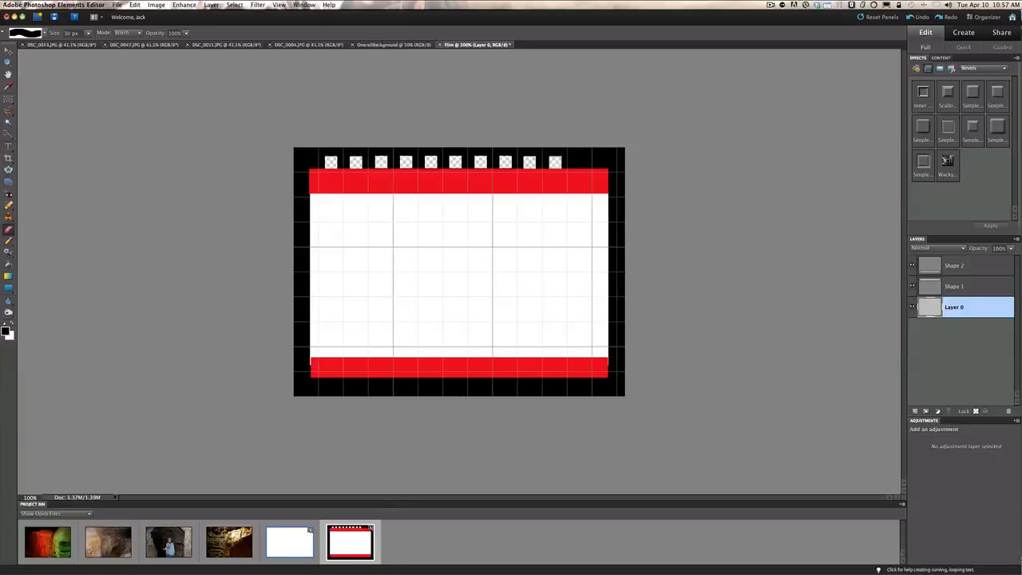
left_click(579, 162)
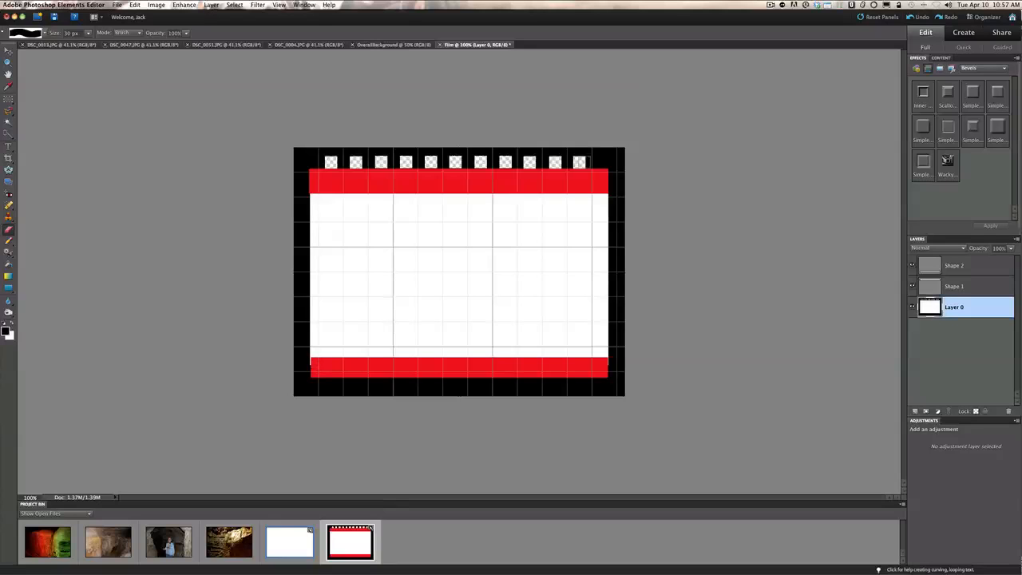
left_click(605, 163)
left_click(307, 163)
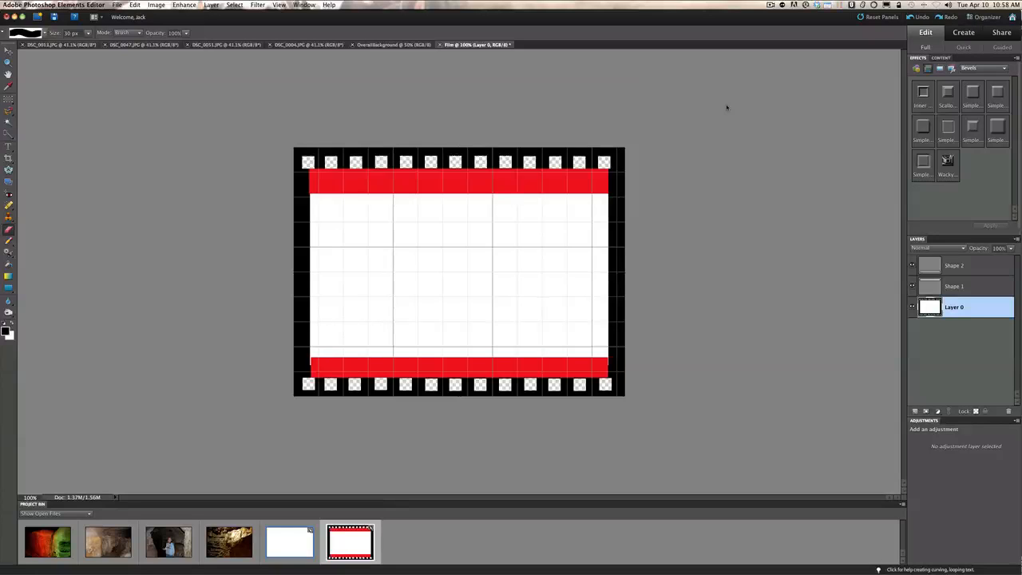
Step: Hide the grid and delete the two red bar layers, Shape 1 and Shape 2
left_click(280, 5)
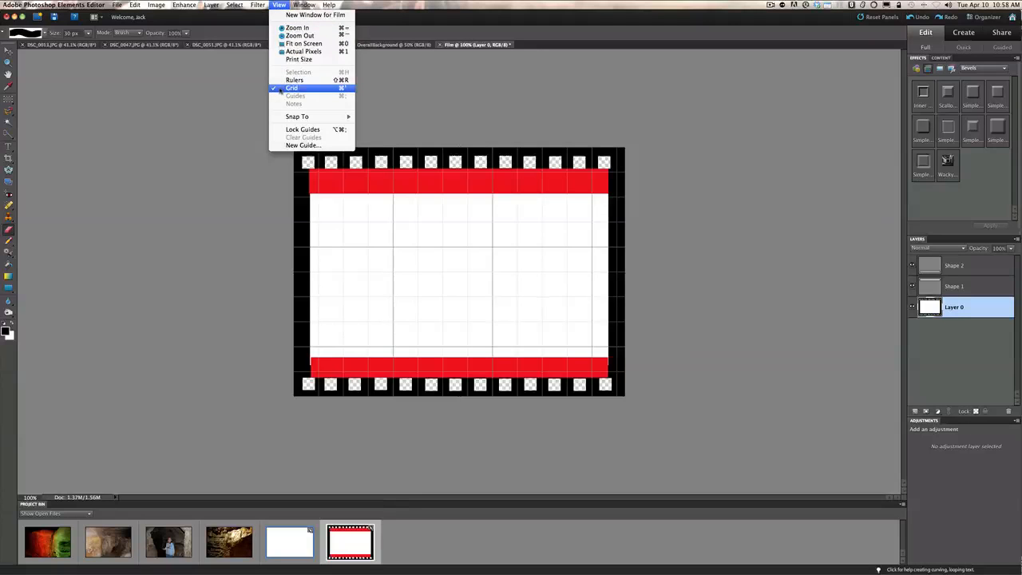
left_click(281, 88)
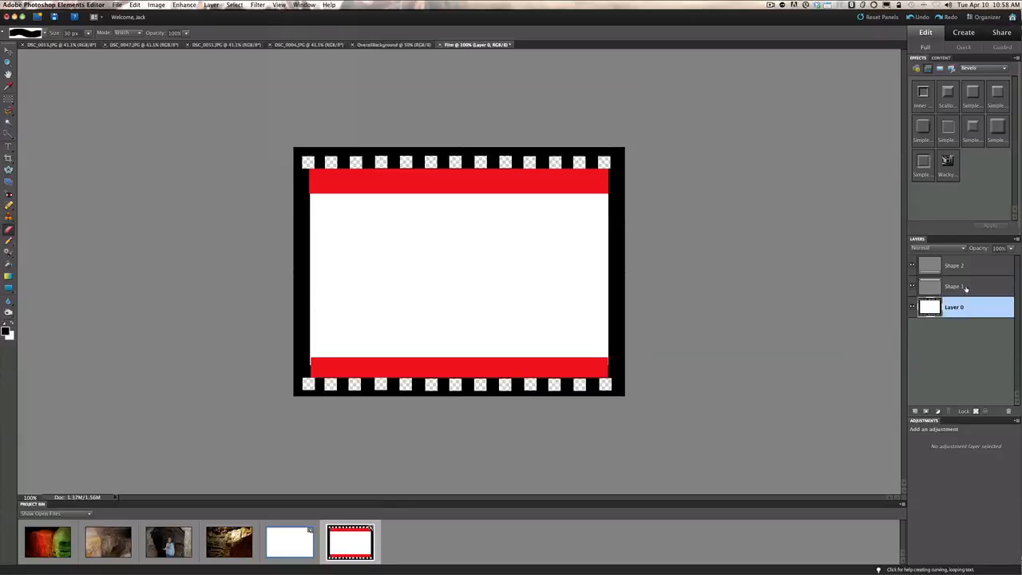
left_click(965, 286)
right_click(965, 286)
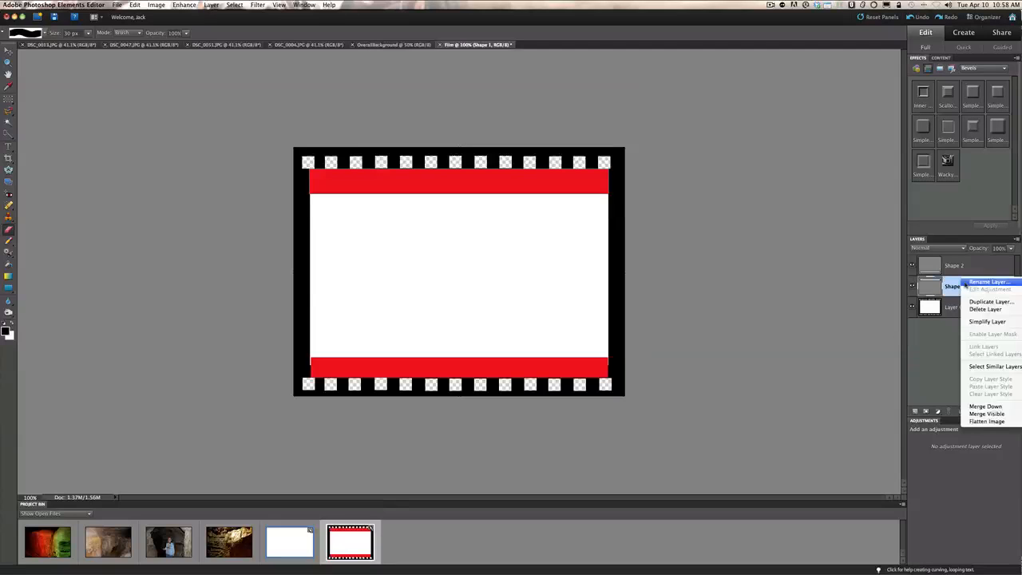
left_click(970, 300)
left_click(971, 270)
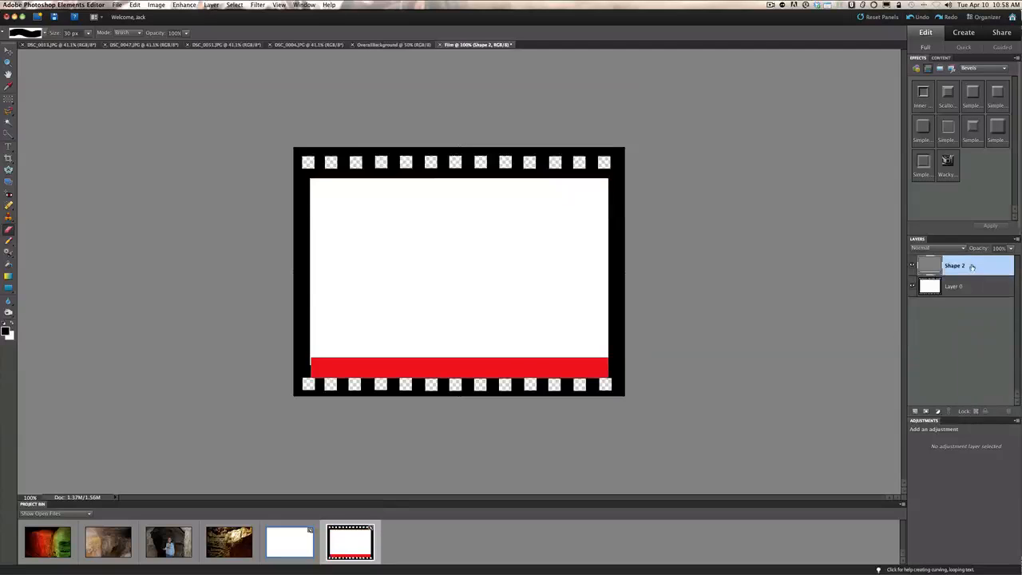
right_click(970, 267)
left_click(990, 290)
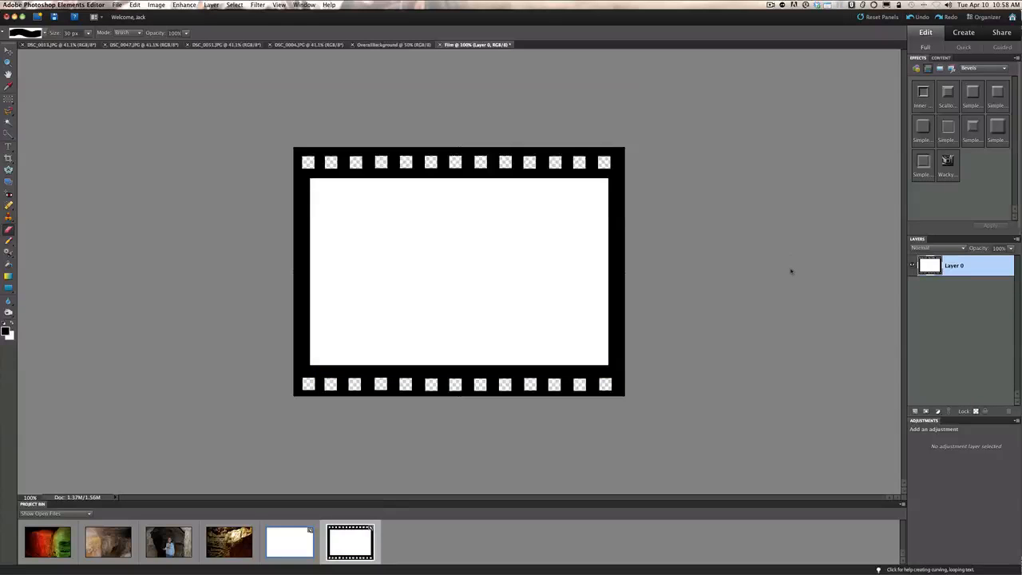
Step: Copy the entire film frame canvas and paste it into the OverallBackground document
key("v")
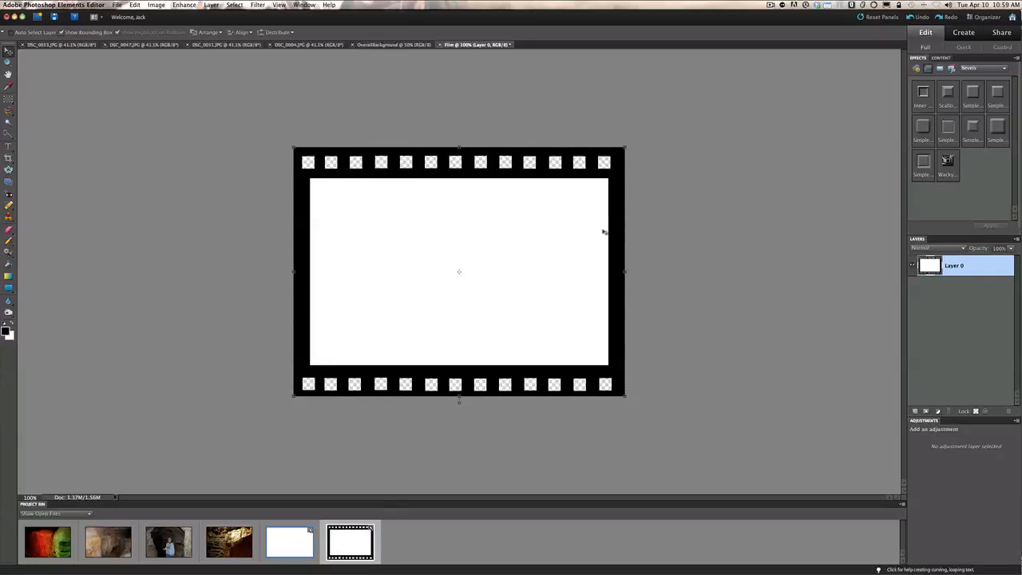
left_click(245, 6)
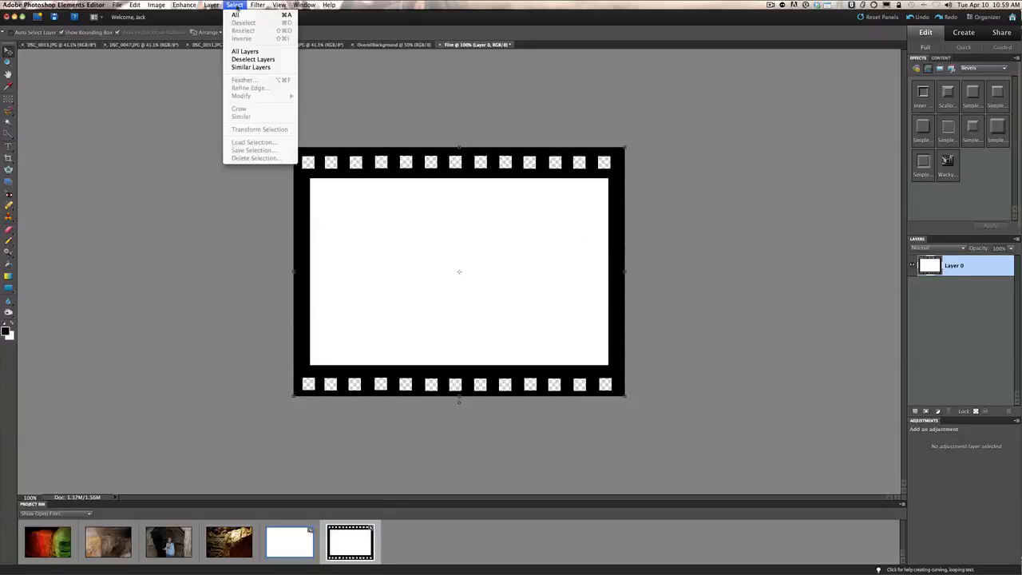
left_click(231, 14)
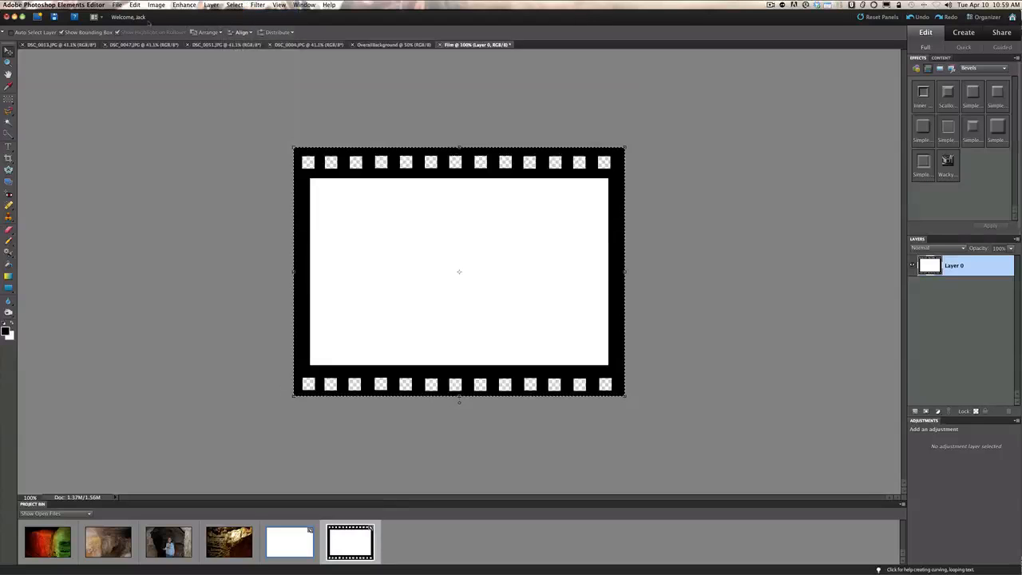
left_click(135, 5)
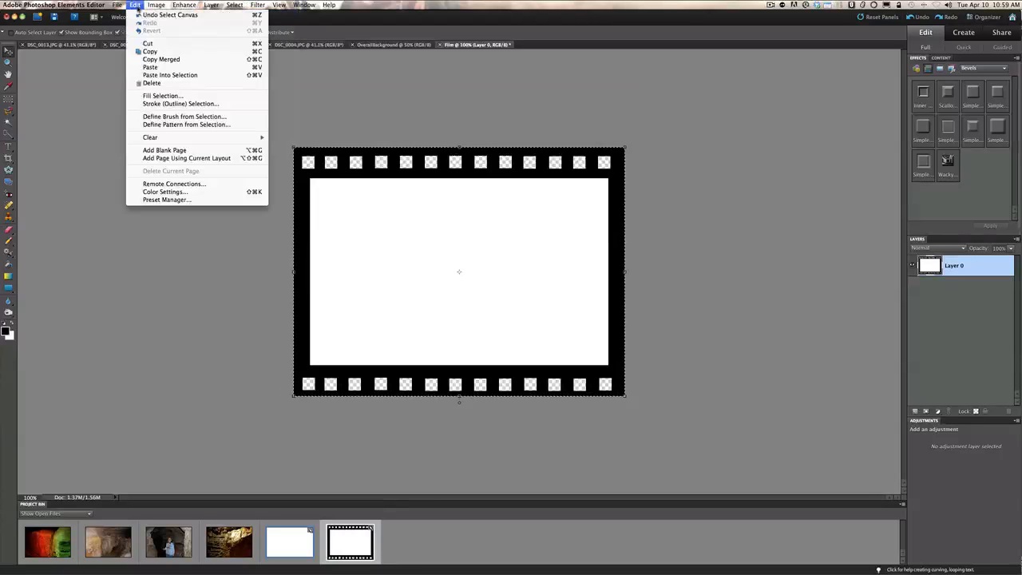
left_click(138, 51)
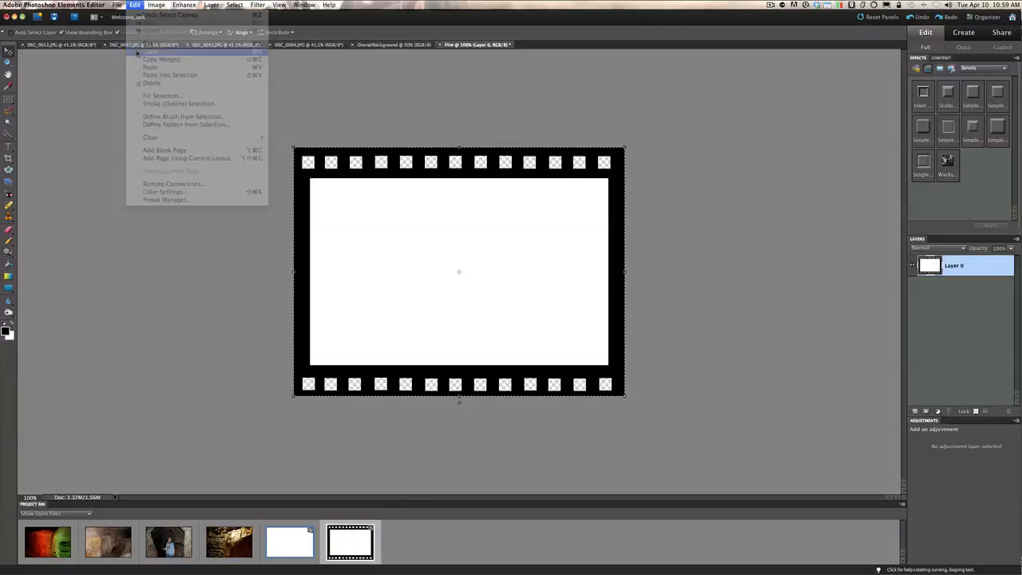
left_click(383, 46)
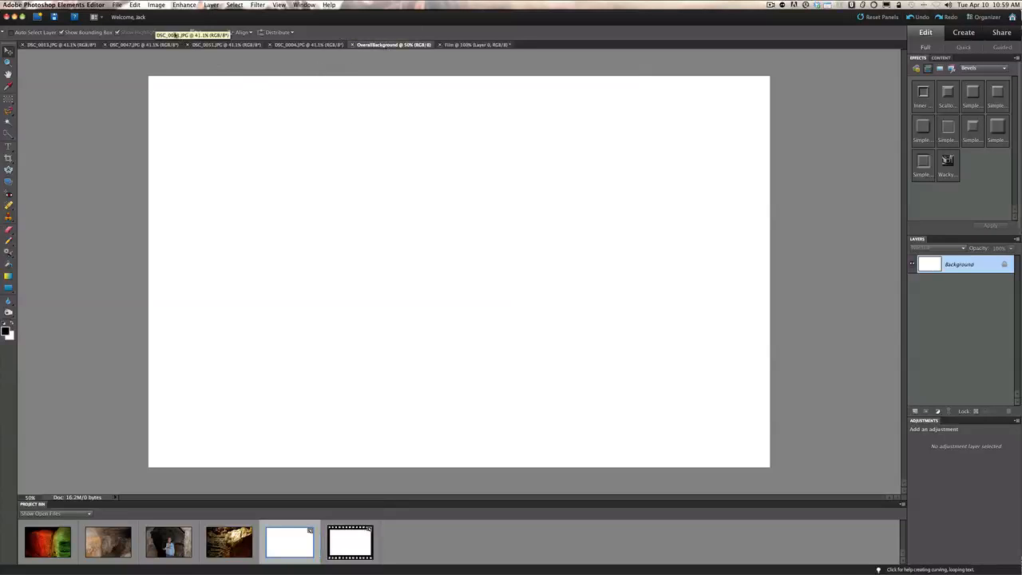
left_click(136, 5)
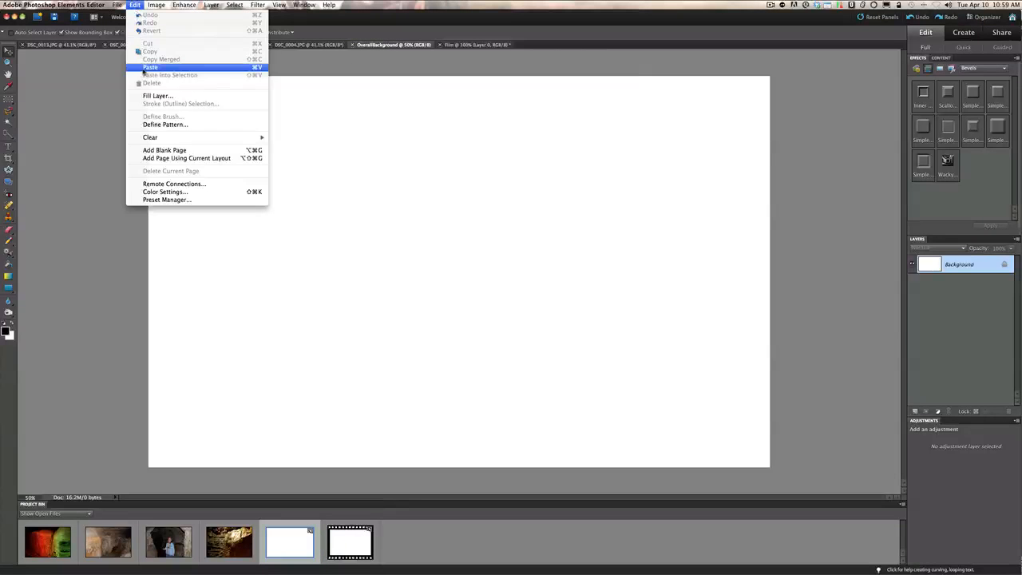
left_click(164, 67)
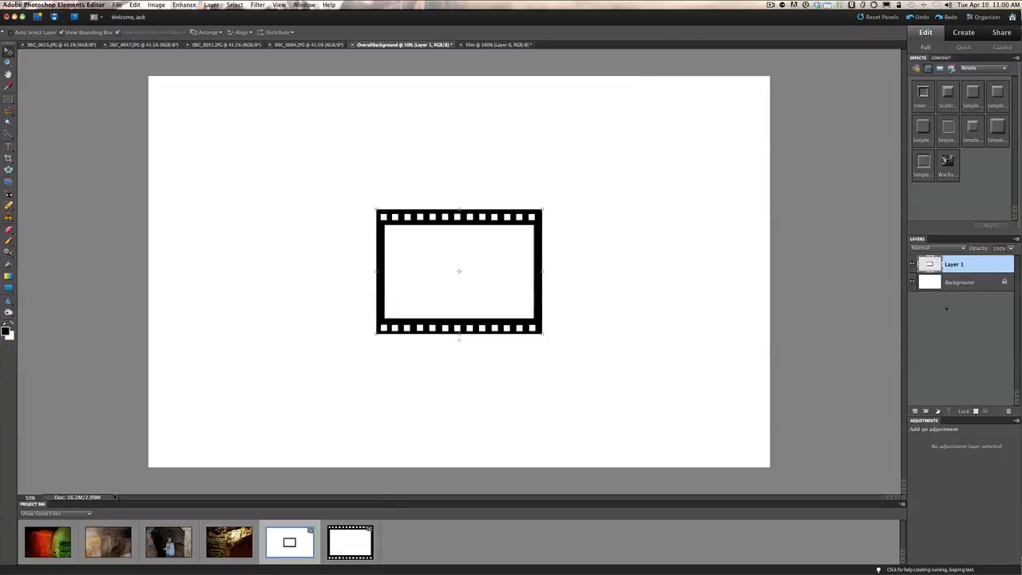
Step: Duplicate the film frame layer, place the copy flush against the original's right edge, and merge both into one layer
key("super+j")
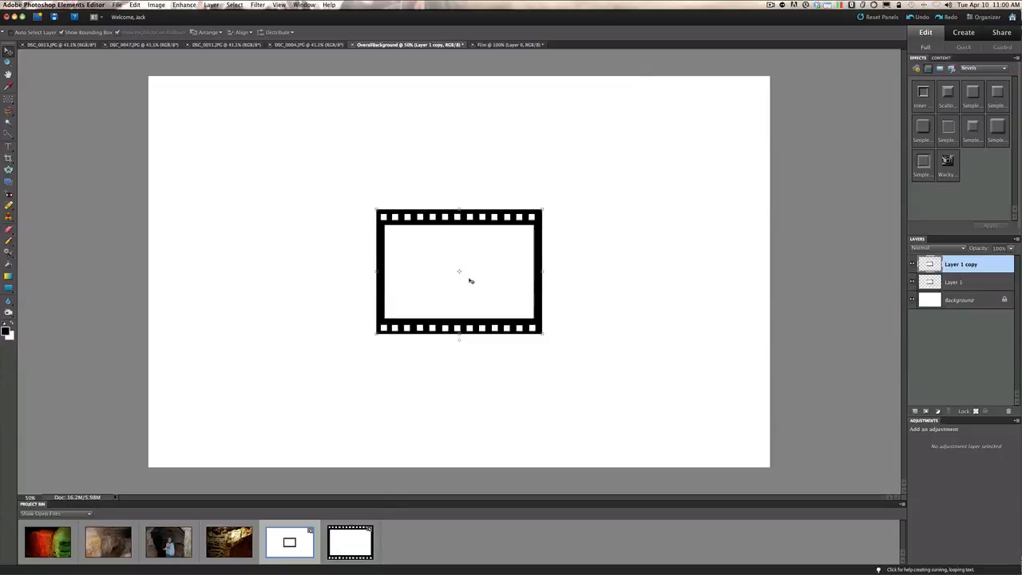
left_click_drag(462, 274, 625, 273)
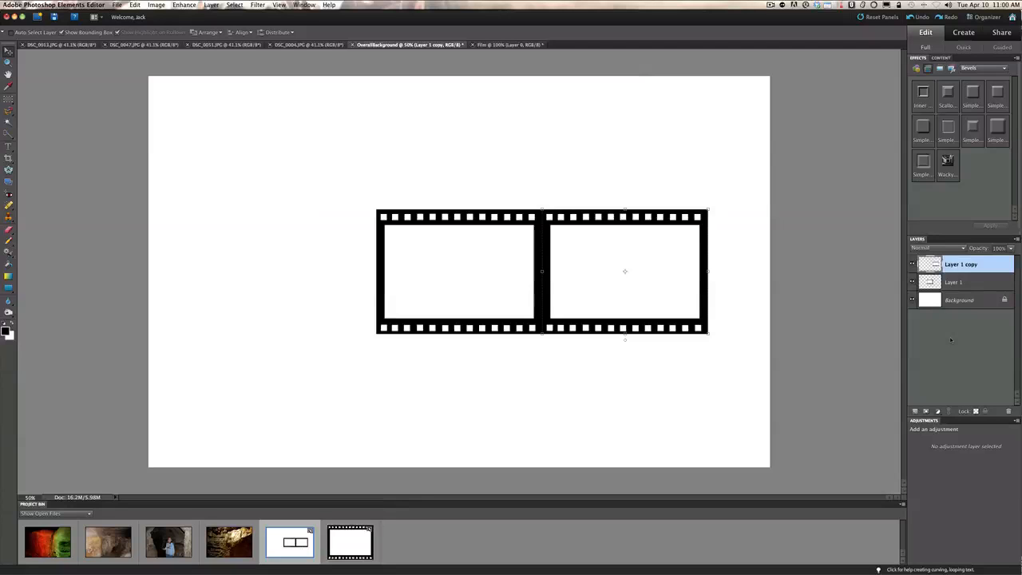
key("super+e")
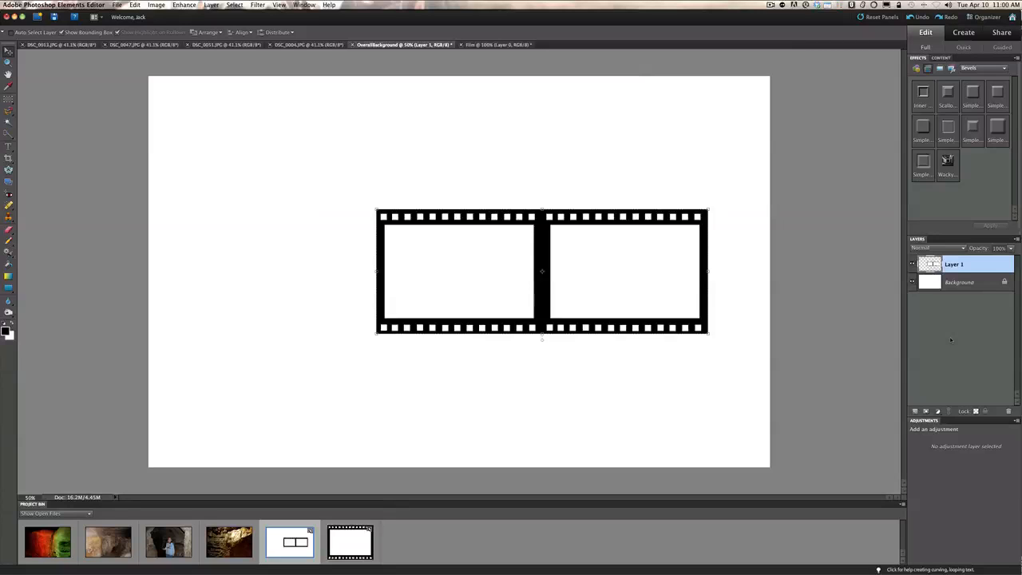
Step: Duplicate the two-frame strip and spread the copy left and the original right so the overlapping strips span the canvas width
key("super+j")
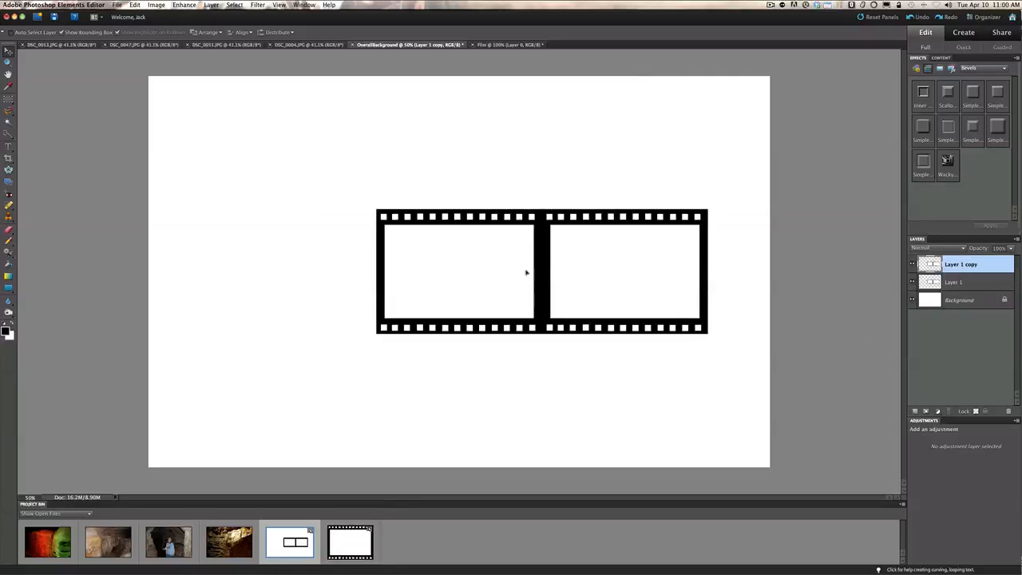
left_click_drag(527, 274, 311, 270)
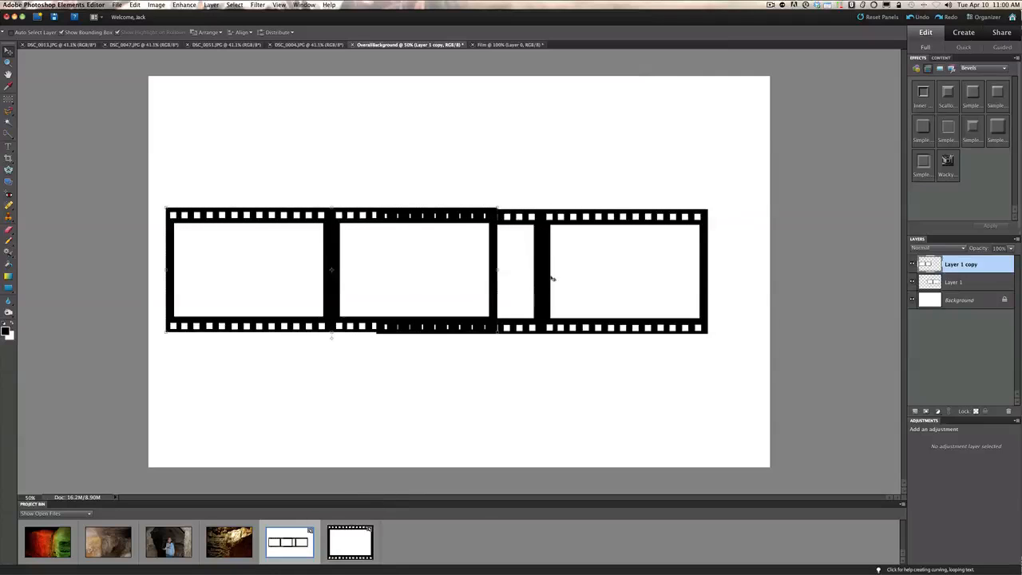
left_click(977, 284)
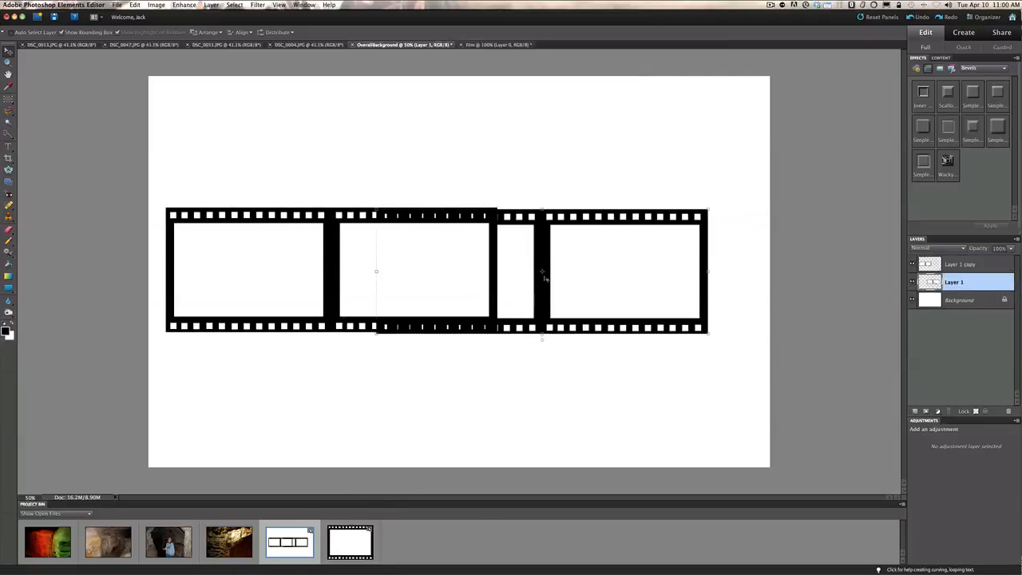
left_click_drag(542, 274, 598, 271)
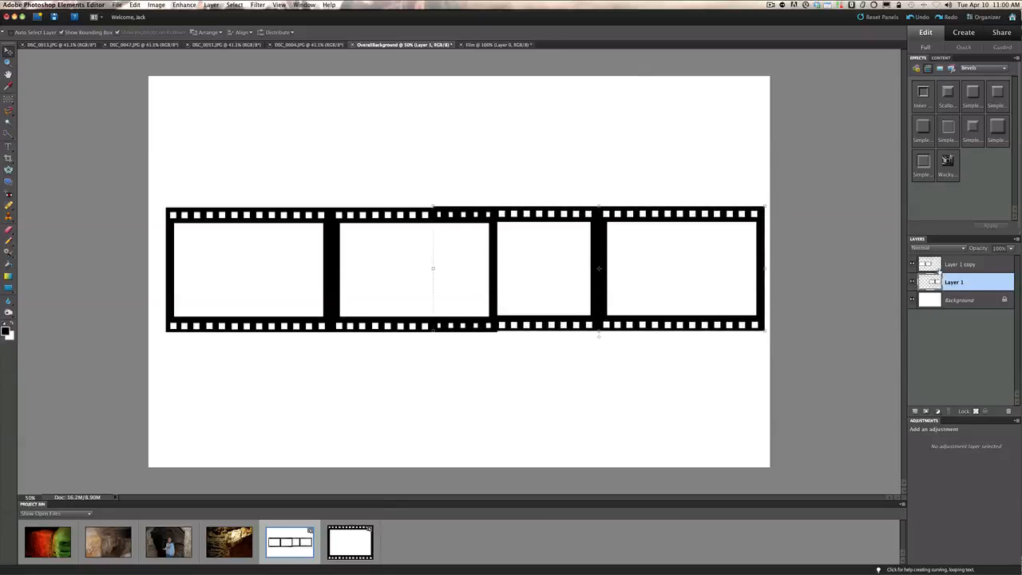
left_click(946, 266)
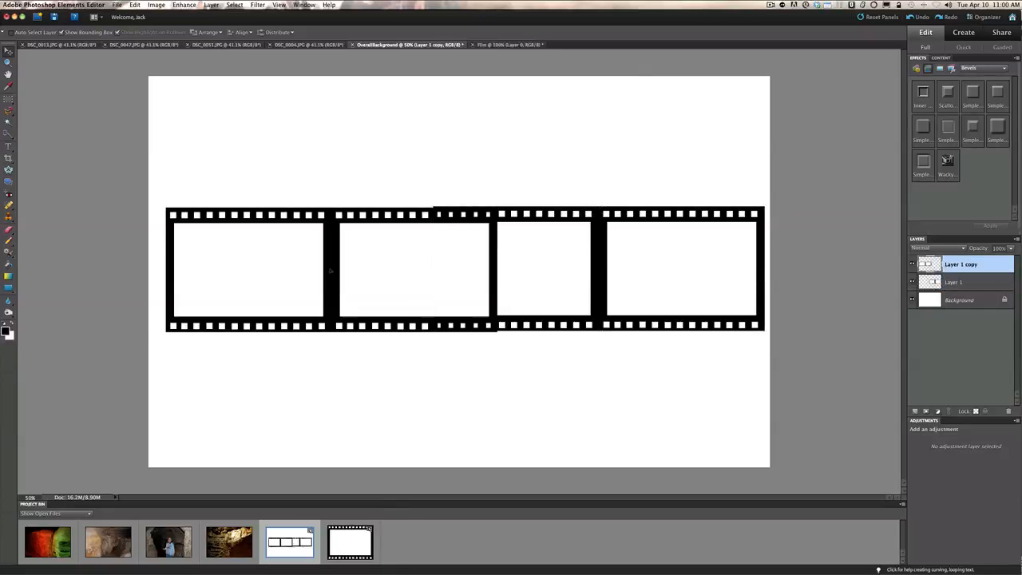
mouse_move(333, 270)
left_mouse_down()
mouse_move(305, 271)
mouse_move(320, 273)
left_mouse_up()
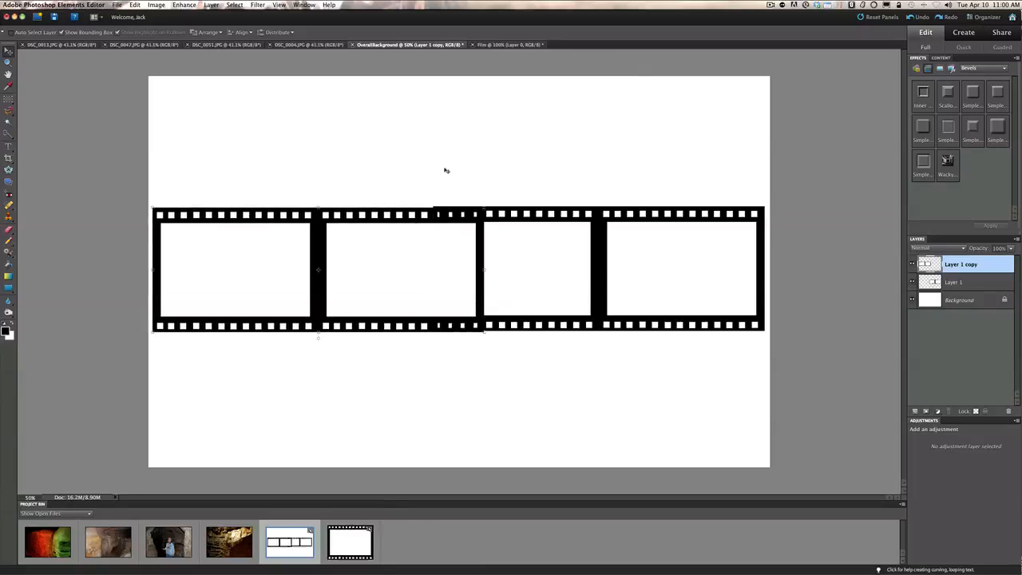
Step: Convert the locked white background into a regular layer with the name Layer 0
left_click(959, 301)
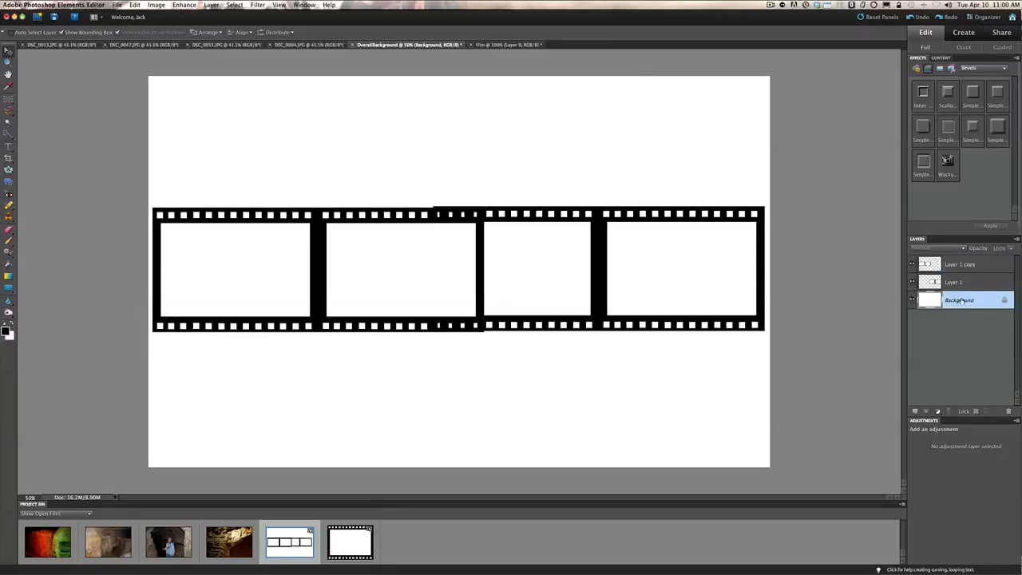
double_click(959, 300)
left_click(519, 194)
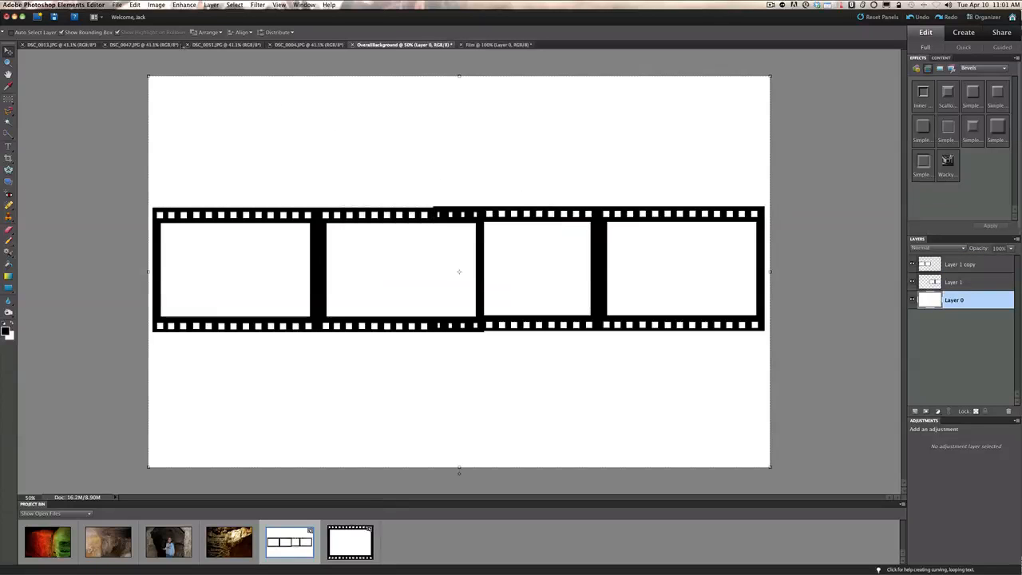
Step: Resize the OverallBackground image to a width of 4000 pixels, leaving the height as it is
left_click(155, 4)
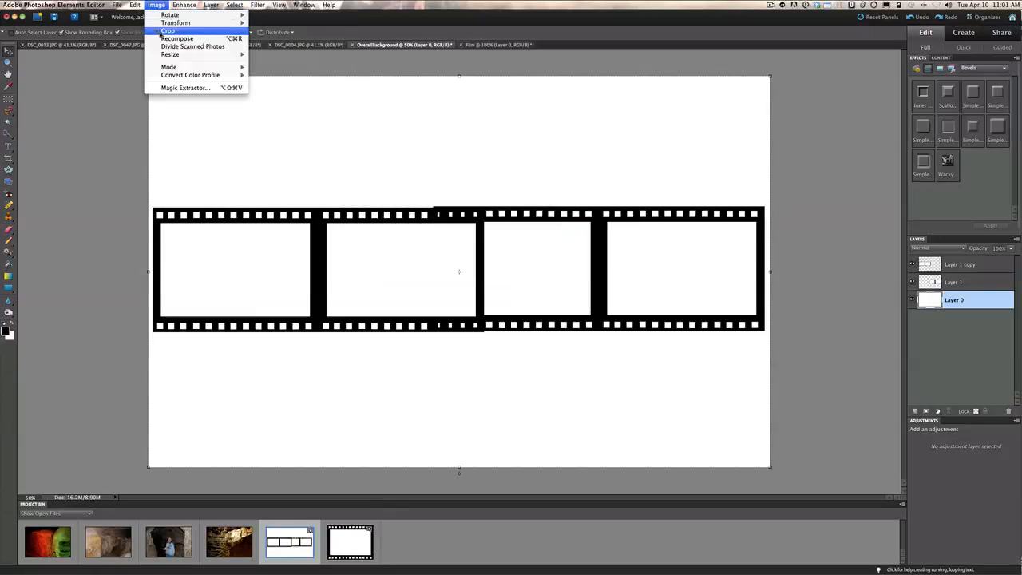
mouse_move(191, 54)
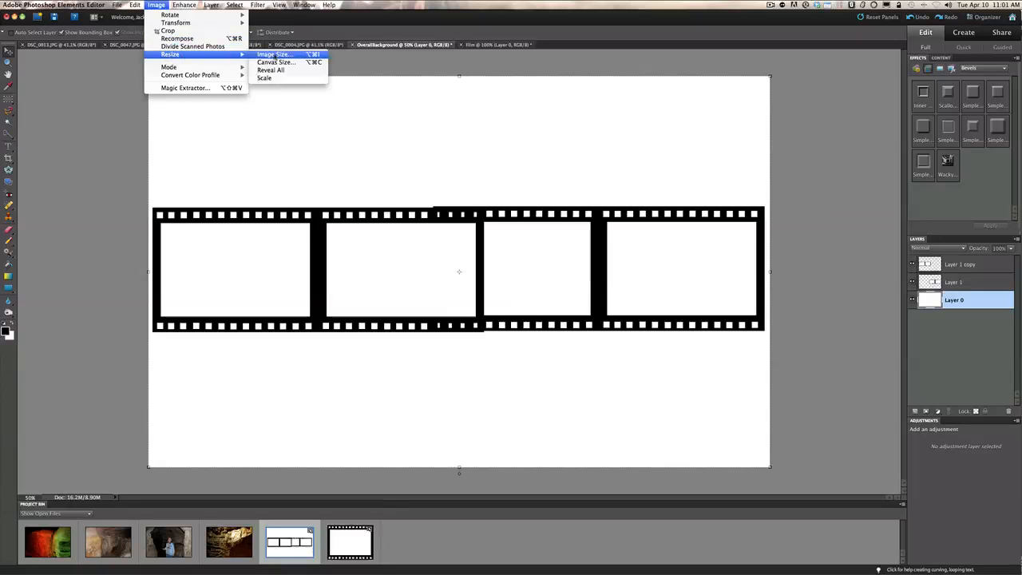
left_click(275, 55)
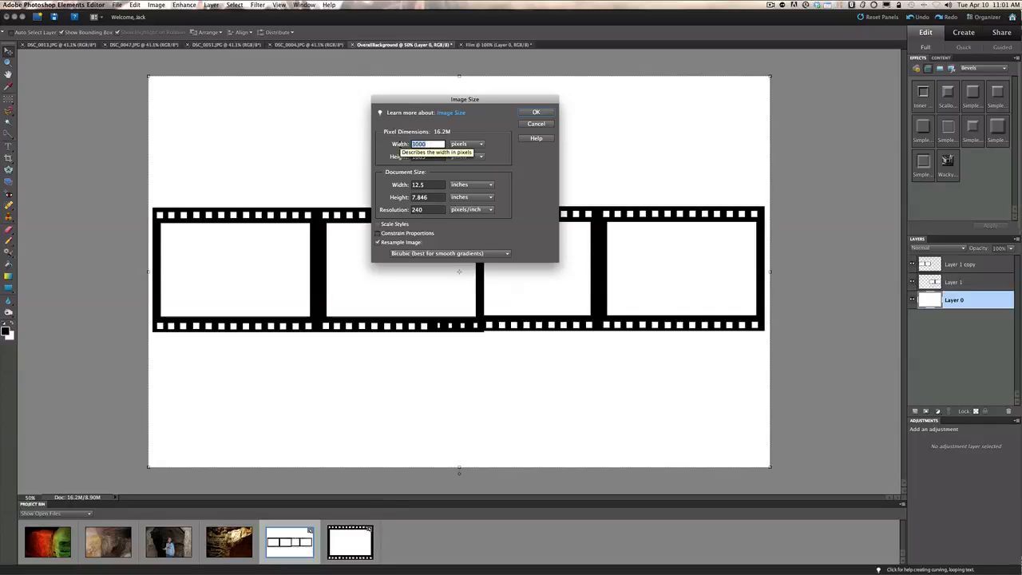
type("4000")
left_click(531, 113)
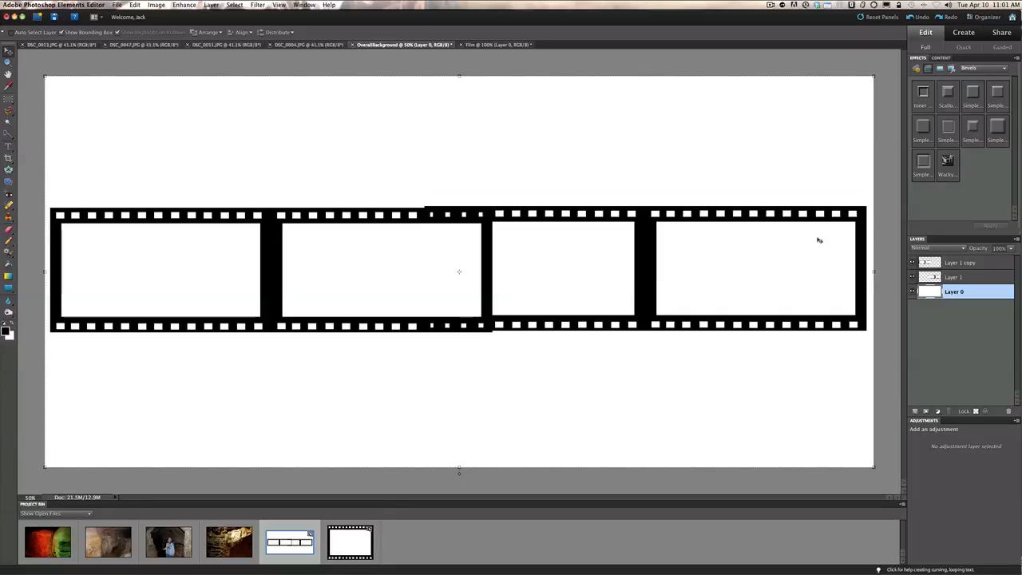
Step: Delete both stretched filmstrip layers, Layer 1 and Layer 1 copy, leaving only the white Layer 0
left_click(950, 278)
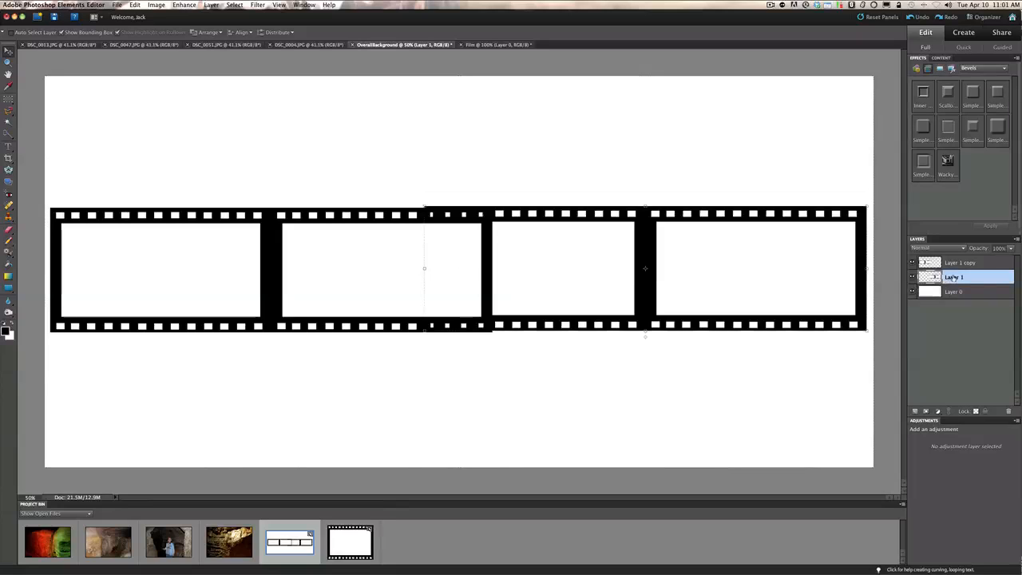
left_click(957, 264)
left_click(958, 271)
left_click(958, 264)
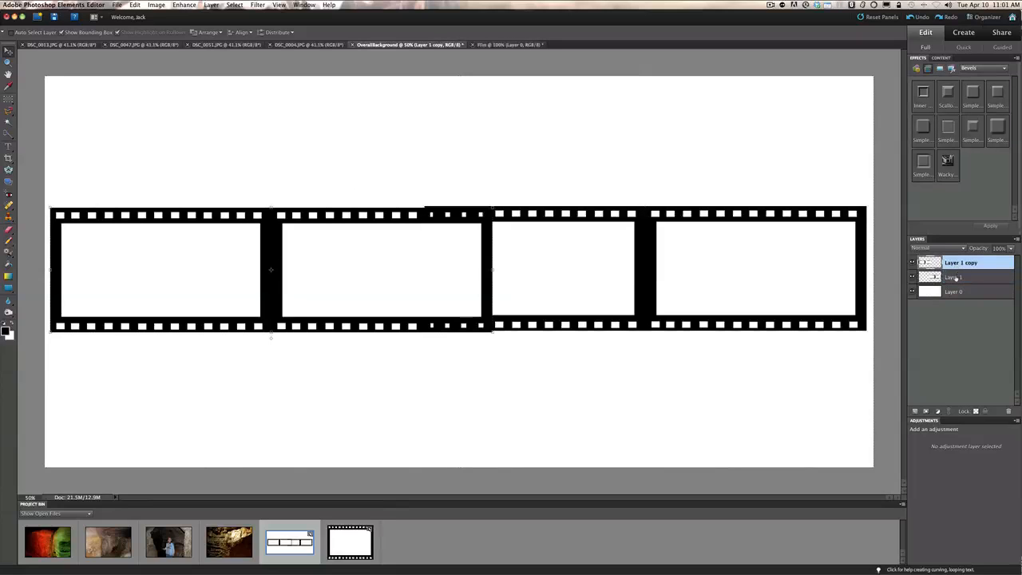
left_click(955, 277)
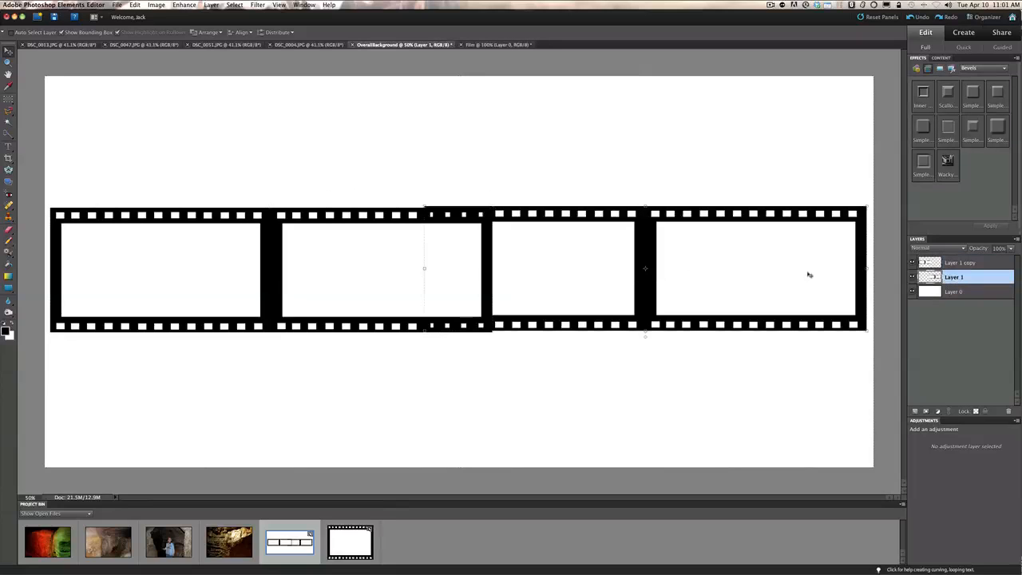
right_click(957, 277)
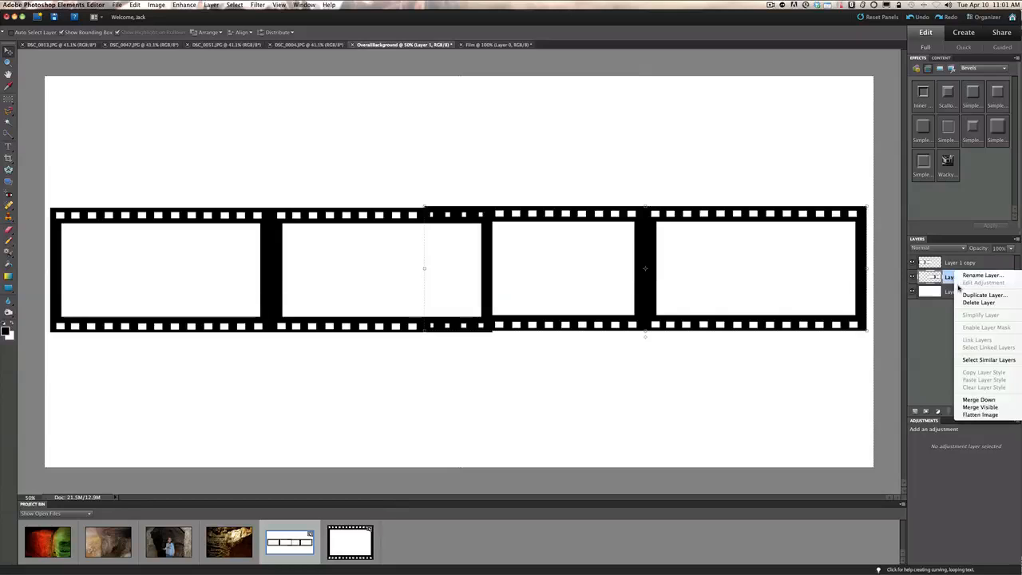
left_click(979, 303)
left_click(959, 264)
right_click(960, 262)
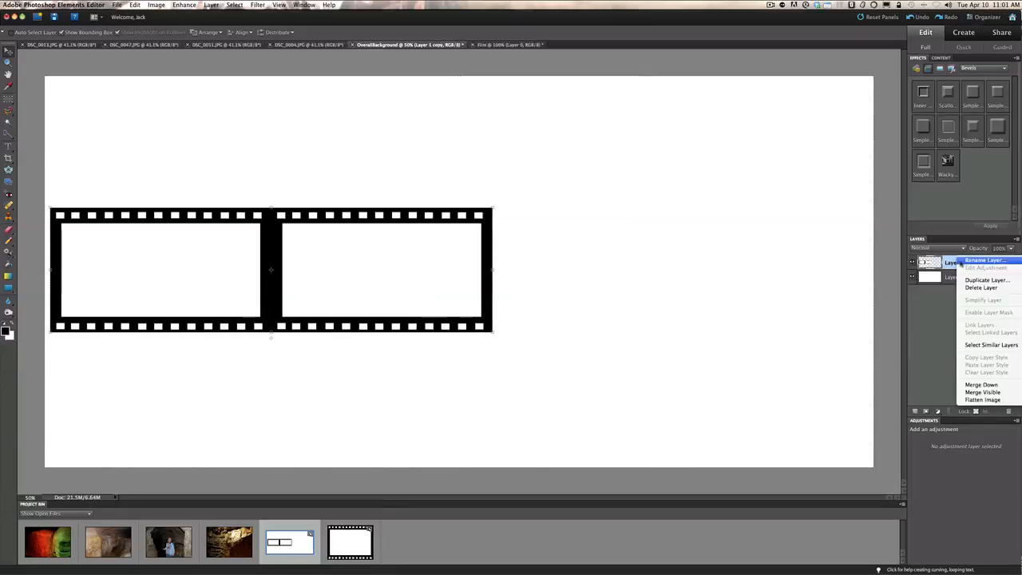
left_click(981, 287)
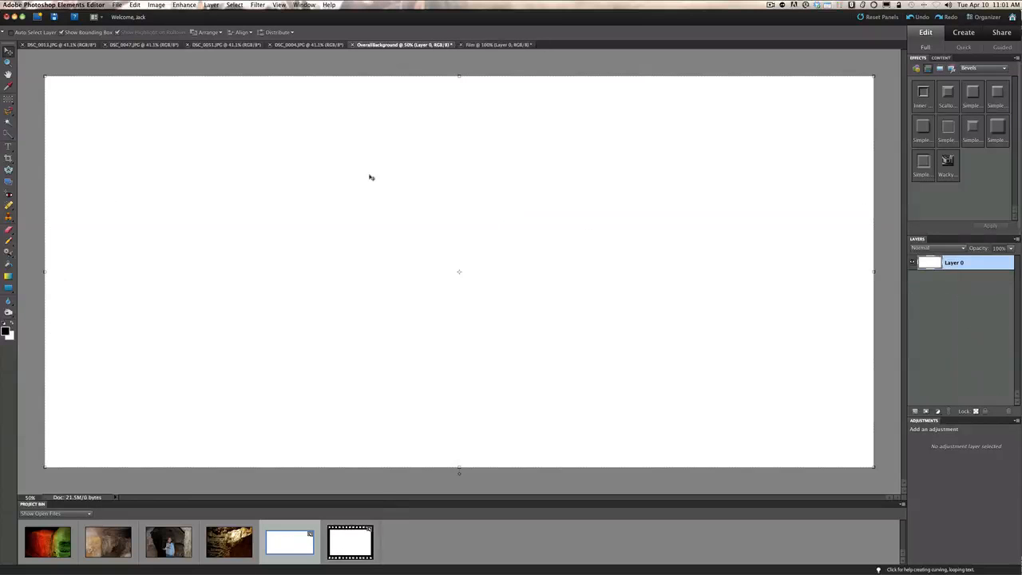
Step: Paste the copied film frame into the widened document and duplicate its layer
left_click(135, 6)
left_click(144, 67)
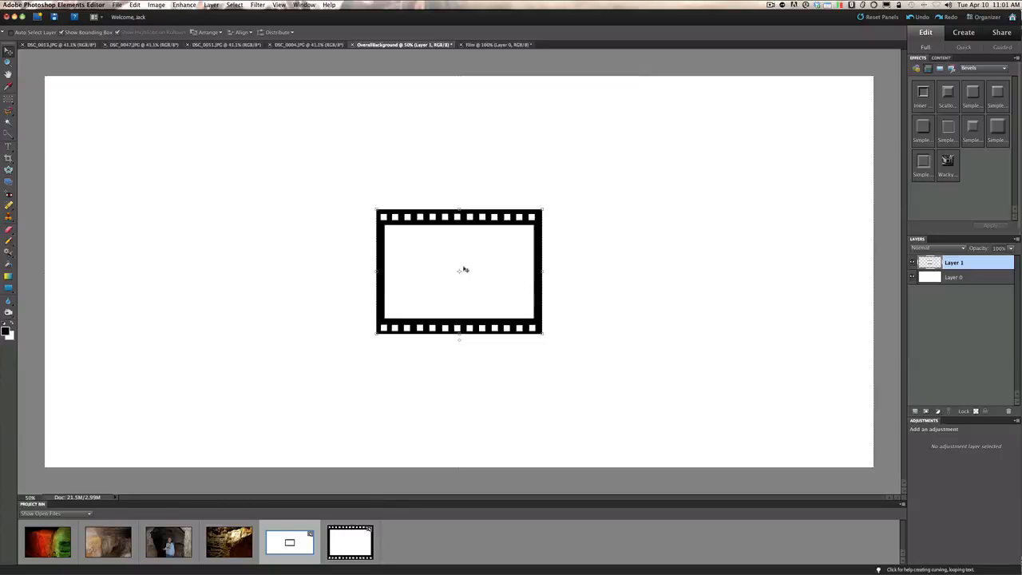
key("super+j")
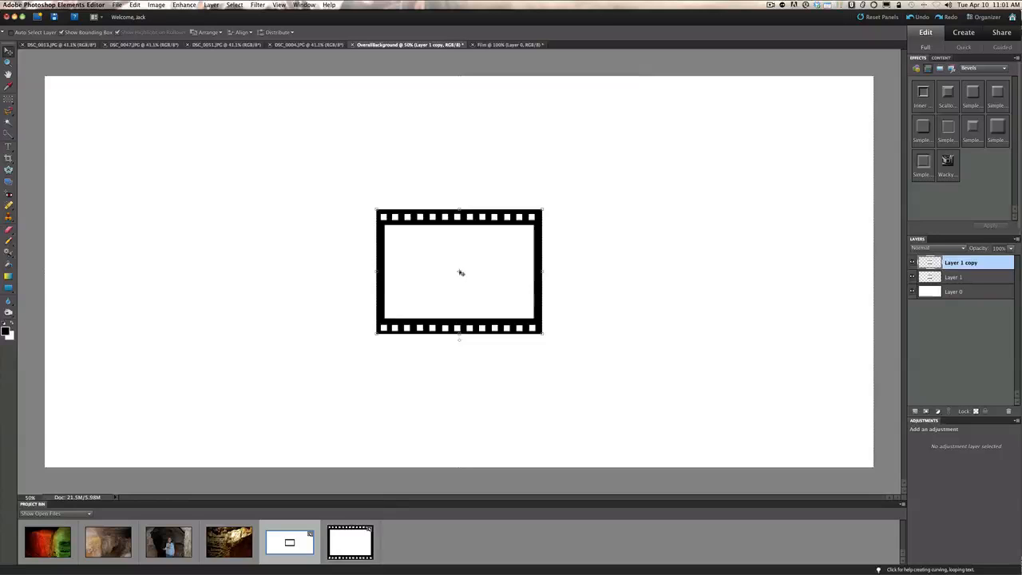
Step: Align the duplicate frame flush against the original's right edge and merge the two frame layers into one
left_click_drag(460, 273, 624, 272)
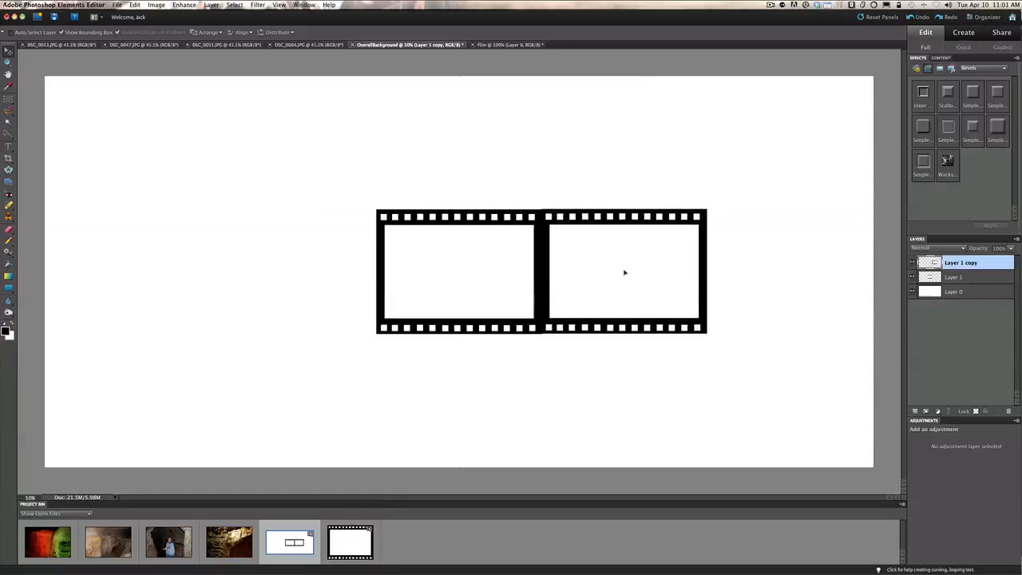
key("Up")
key("Up")
key("Down")
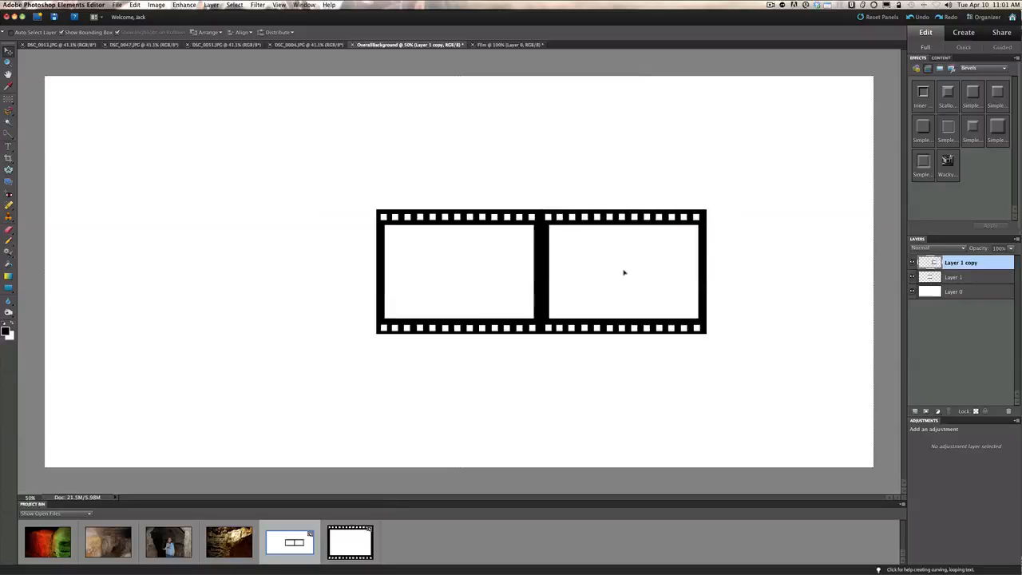
left_click(624, 272)
key("super+e")
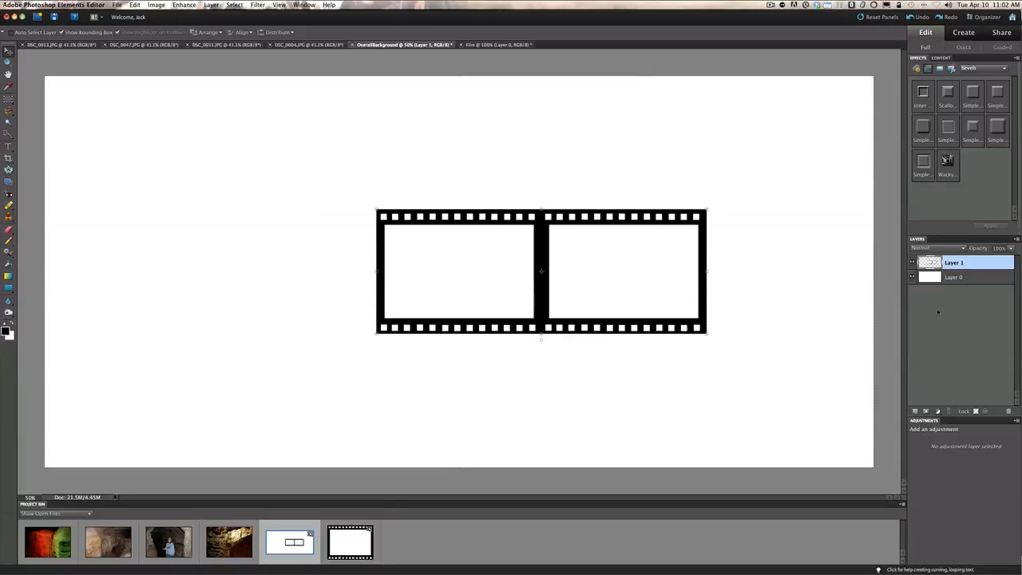
Step: Duplicate the two-frame strip, moving the copy toward the canvas's left side and the original farther right
key("super+j")
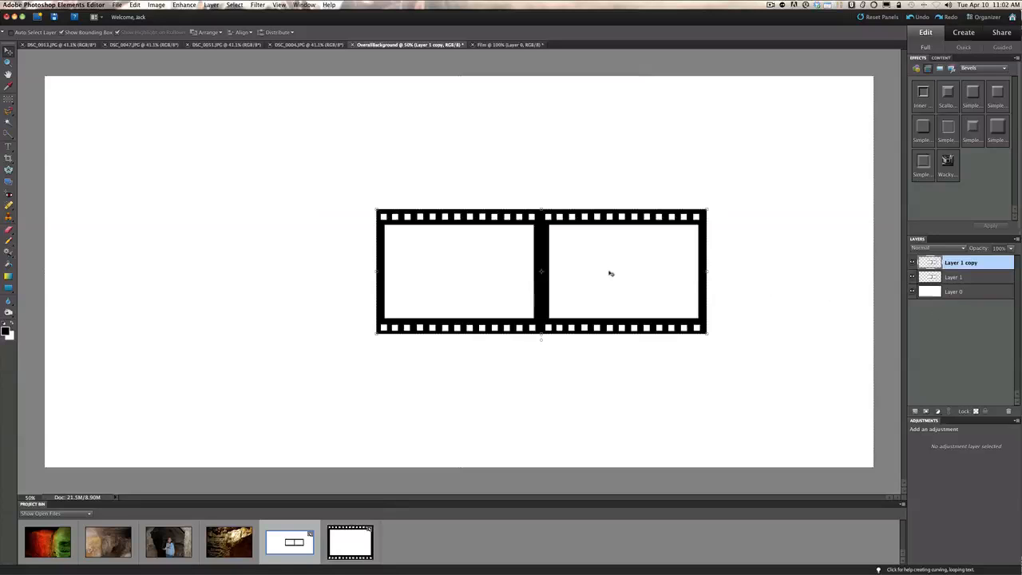
left_click_drag(543, 274, 256, 274)
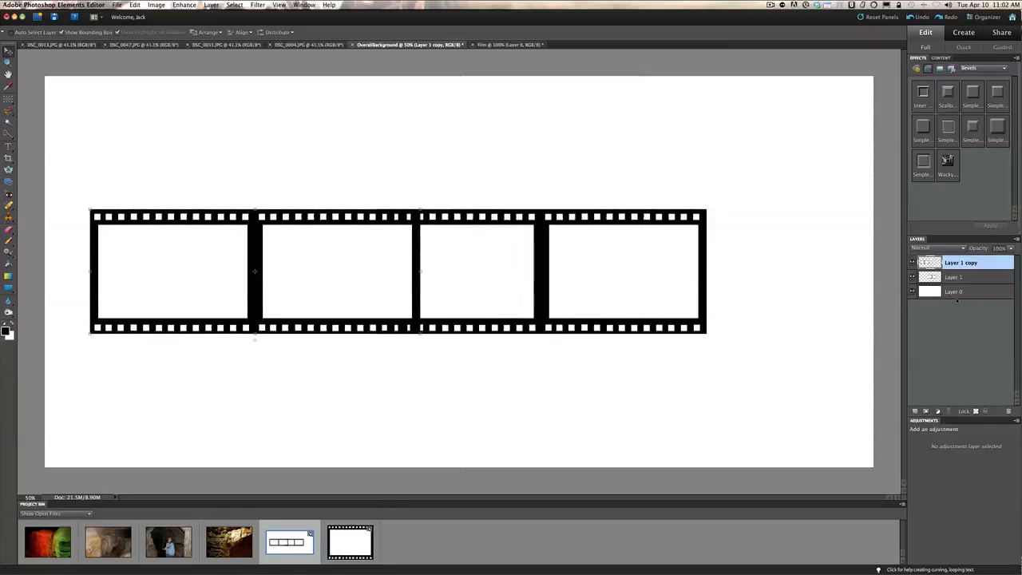
left_click(688, 270)
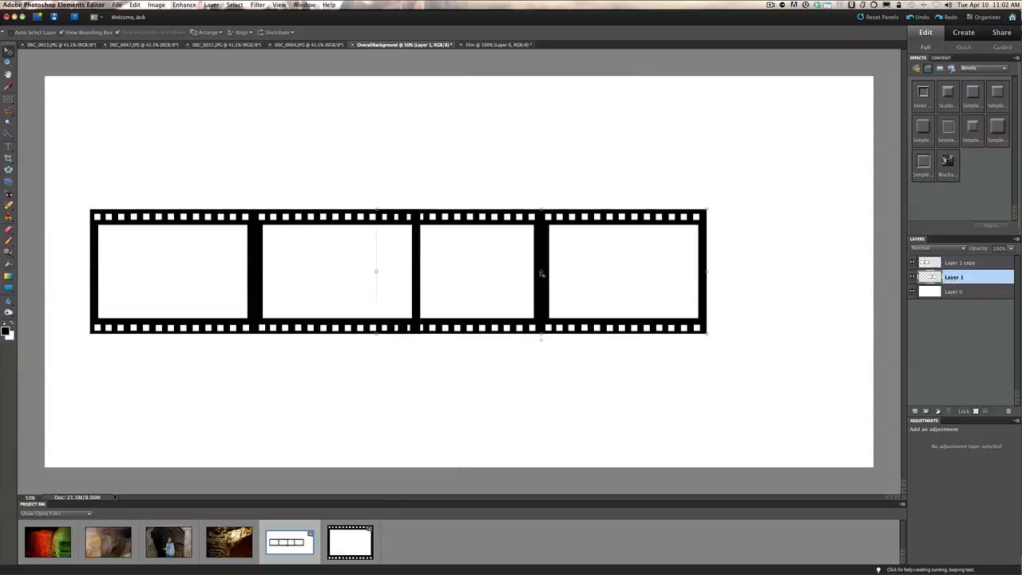
left_click_drag(540, 273, 606, 273)
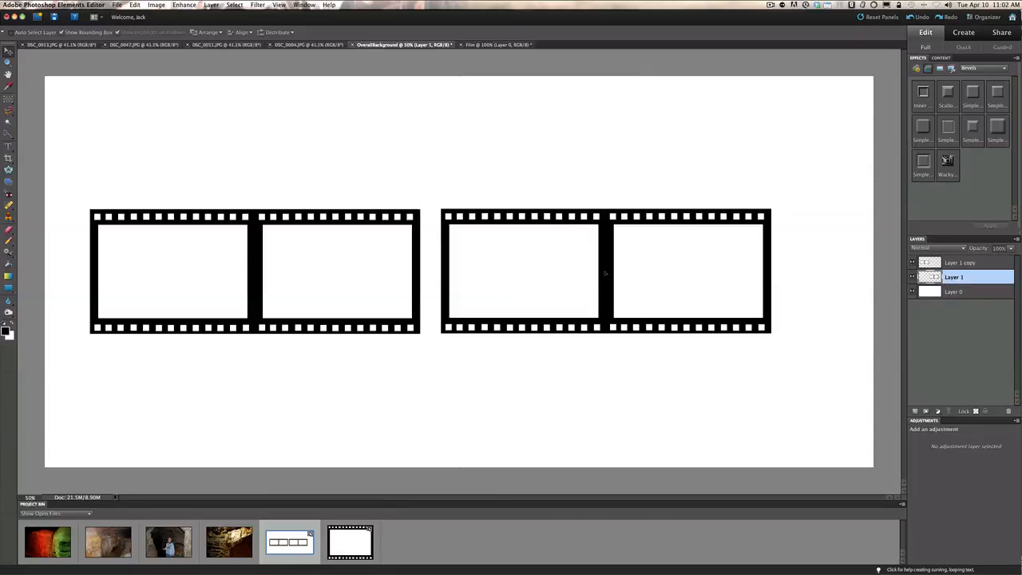
Step: Move the left strip flush against the right strip and merge both into a single four-frame filmstrip layer
left_click(956, 266)
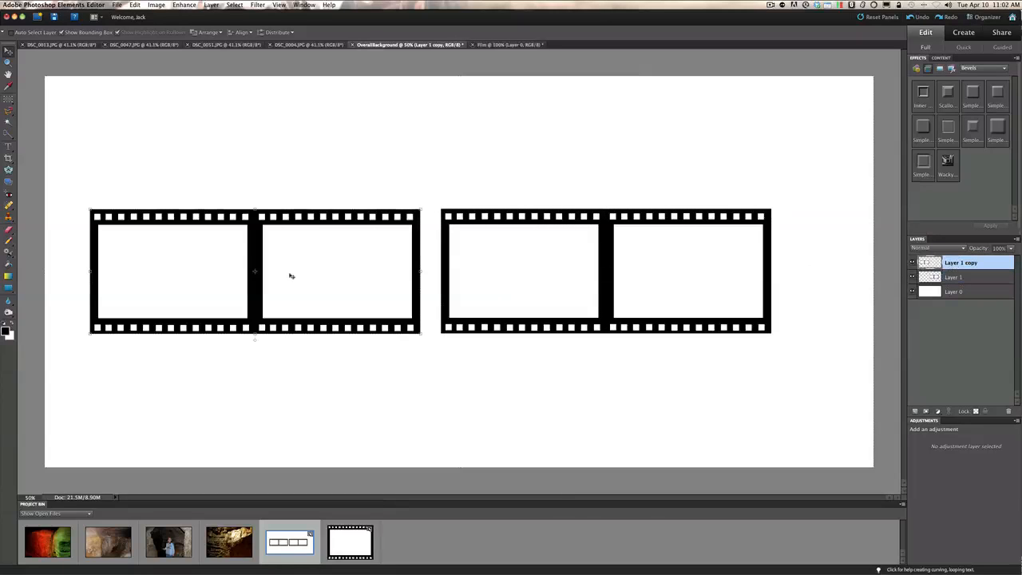
left_click_drag(256, 274, 277, 274)
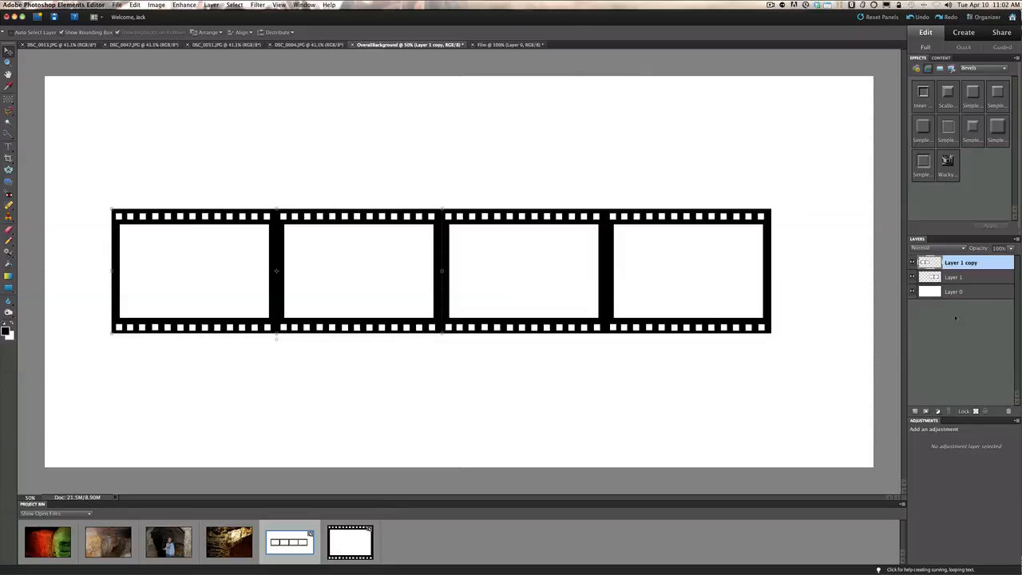
key("super+e")
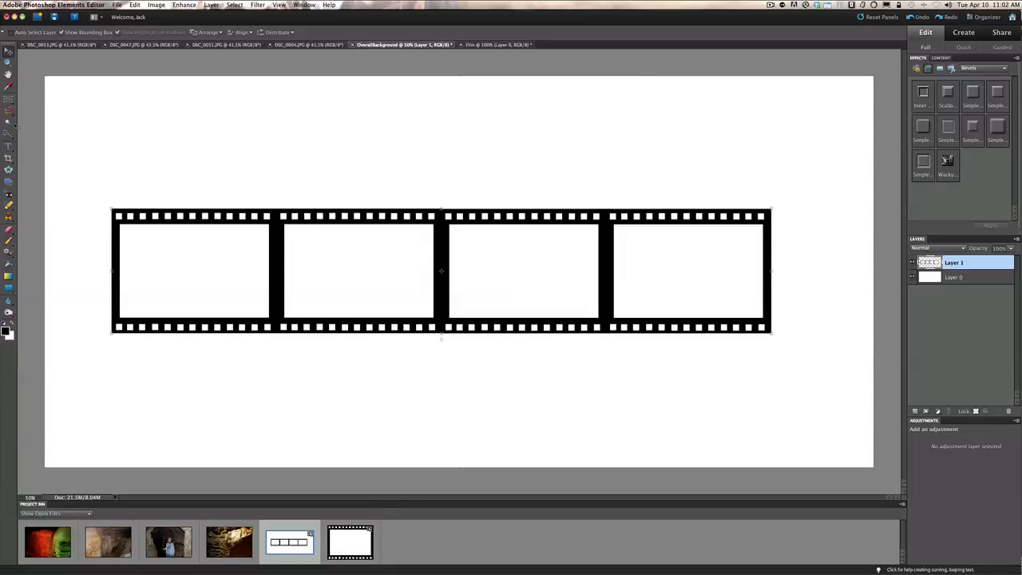
Step: Select the white interiors of all four film frames with the Magic Wand and delete them
left_click(9, 123)
left_click(170, 261)
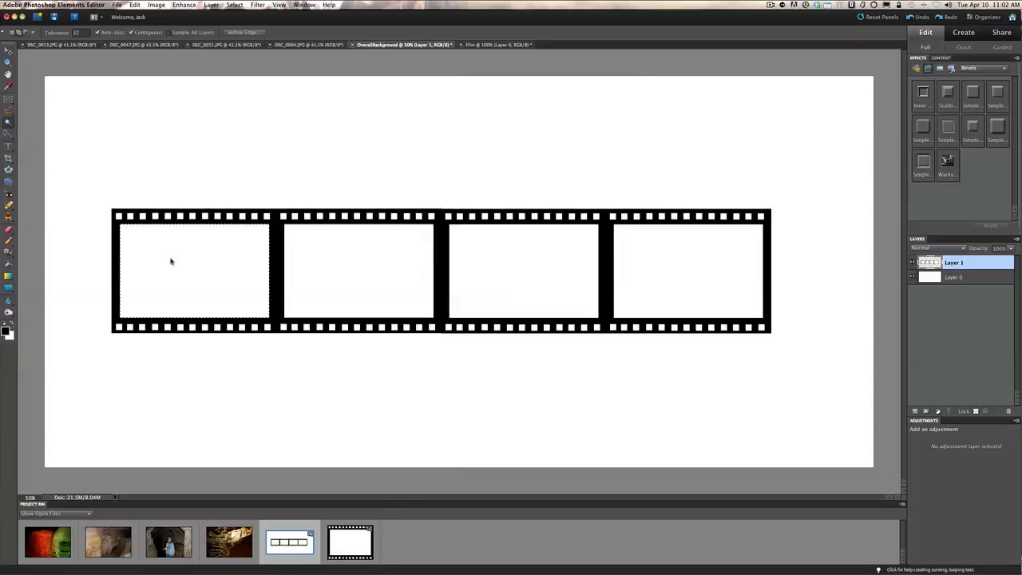
left_click(345, 258, "shift")
left_click(520, 264, "shift")
left_click(642, 269, "shift")
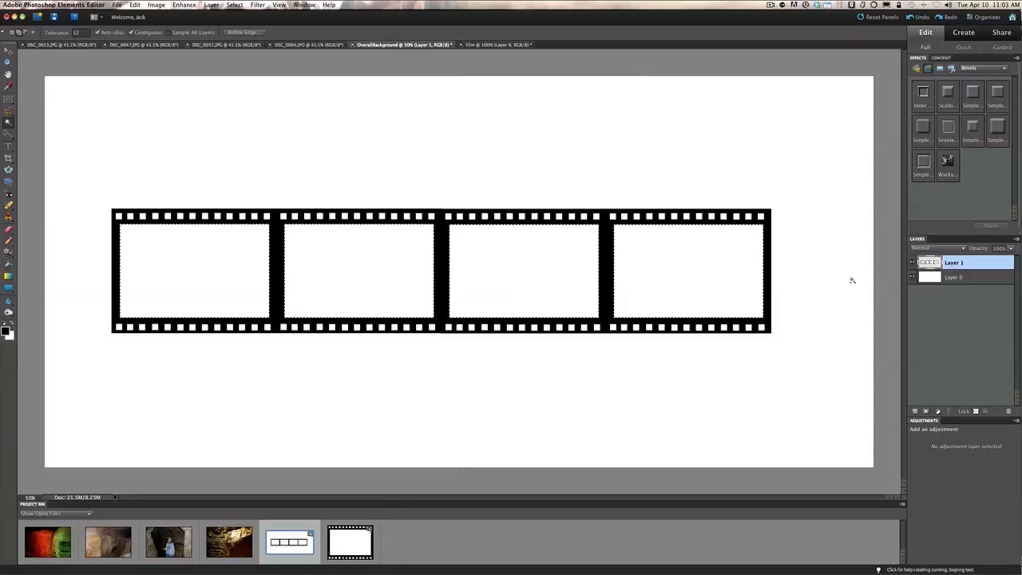
Step: Hide Layer 0 briefly to check the frame openings for transparency, show it again, and clear the selection
left_click(914, 277)
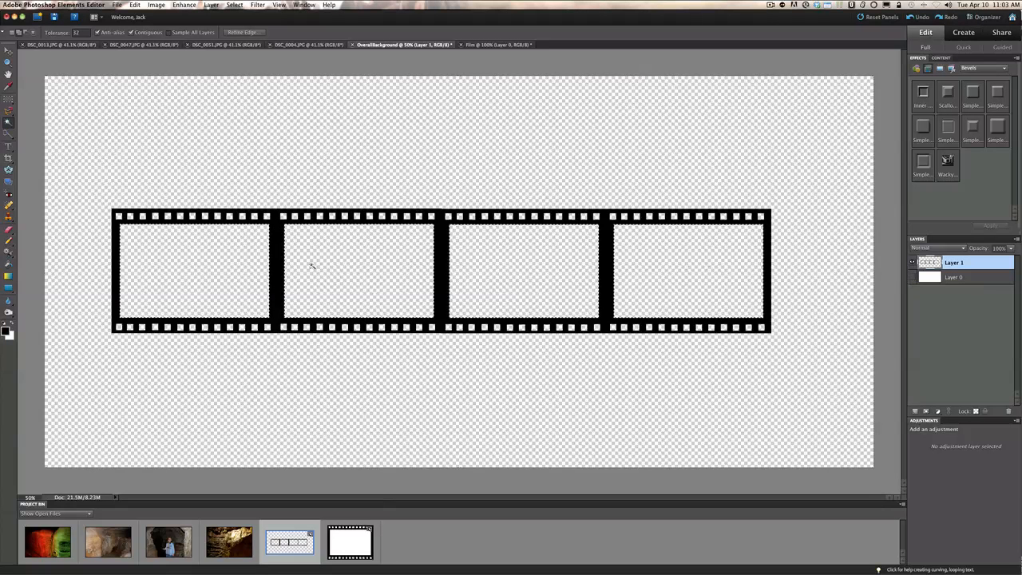
left_click(913, 277)
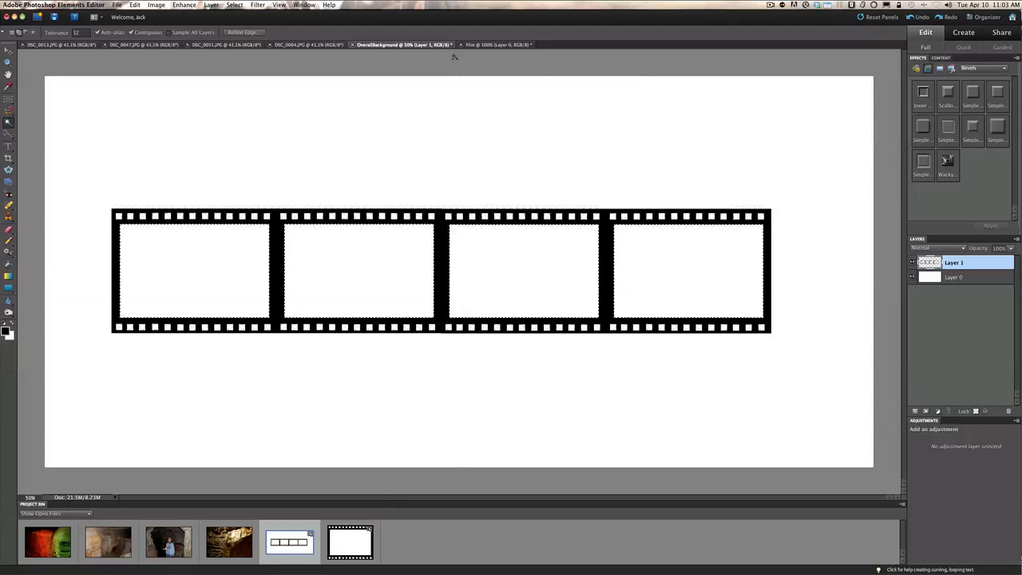
left_click(234, 5)
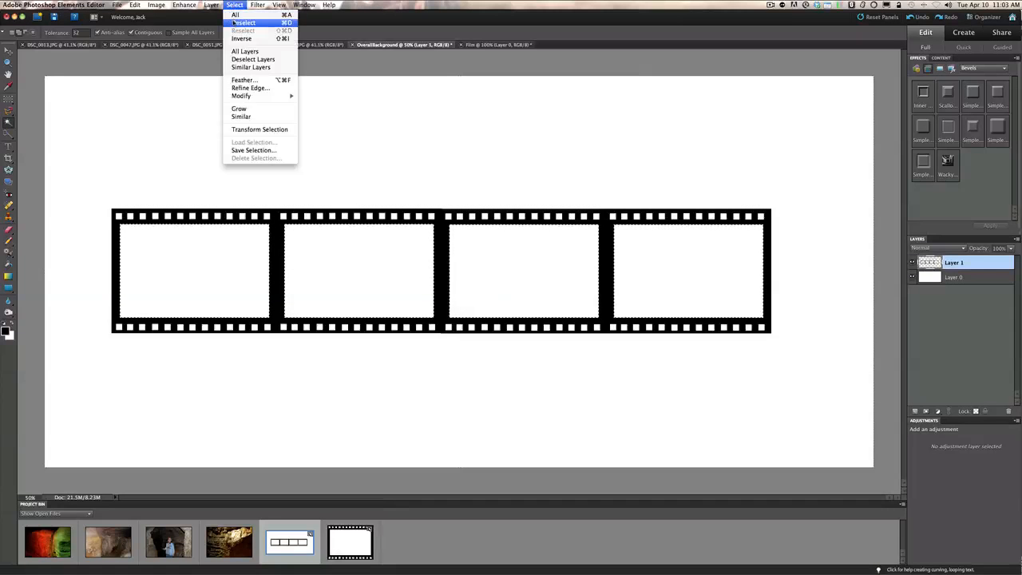
left_click(234, 23)
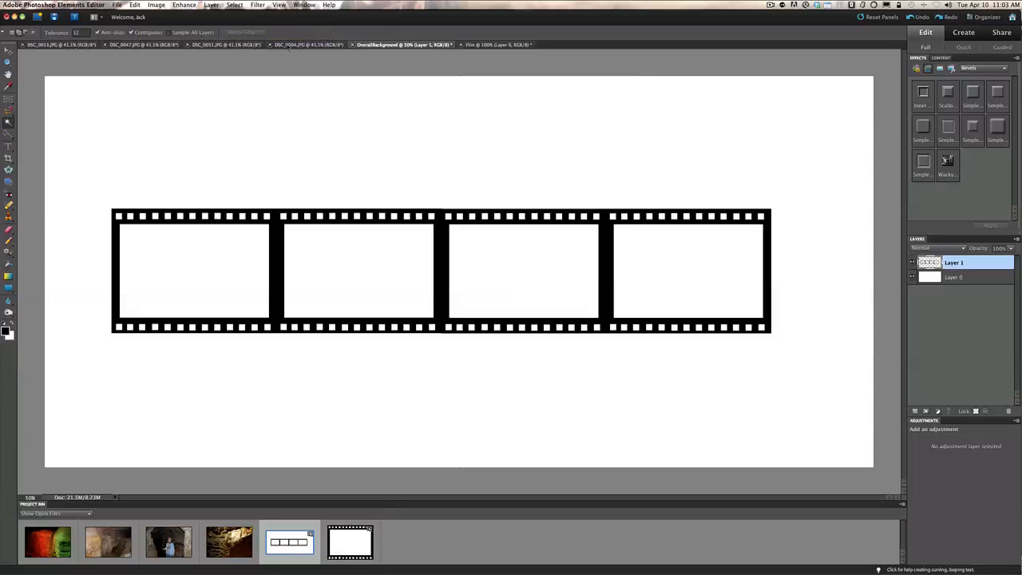
Step: Select the entire DSC_0004.JPG cave photo and copy it
left_click(307, 45)
left_click(230, 5)
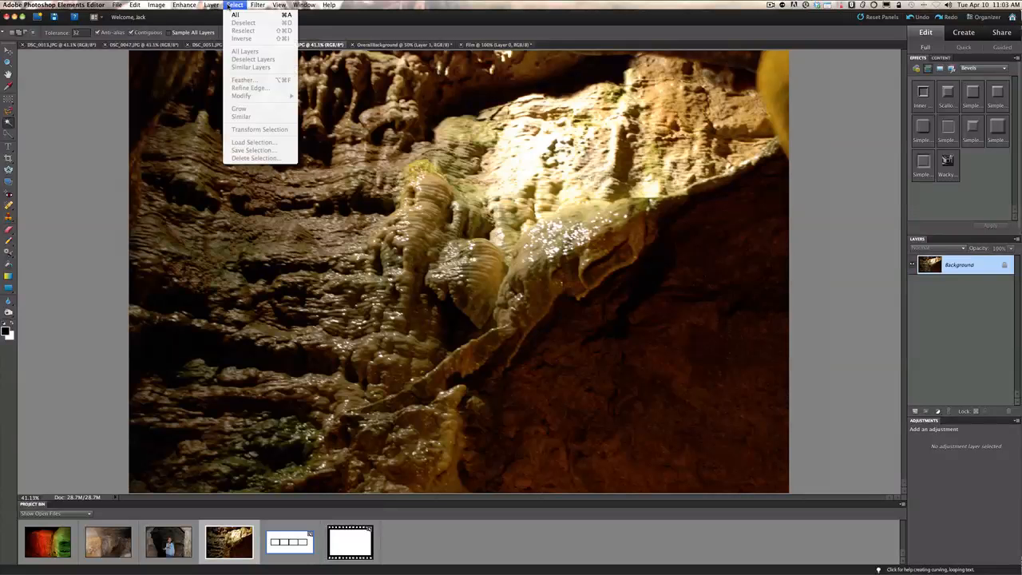
left_click(230, 15)
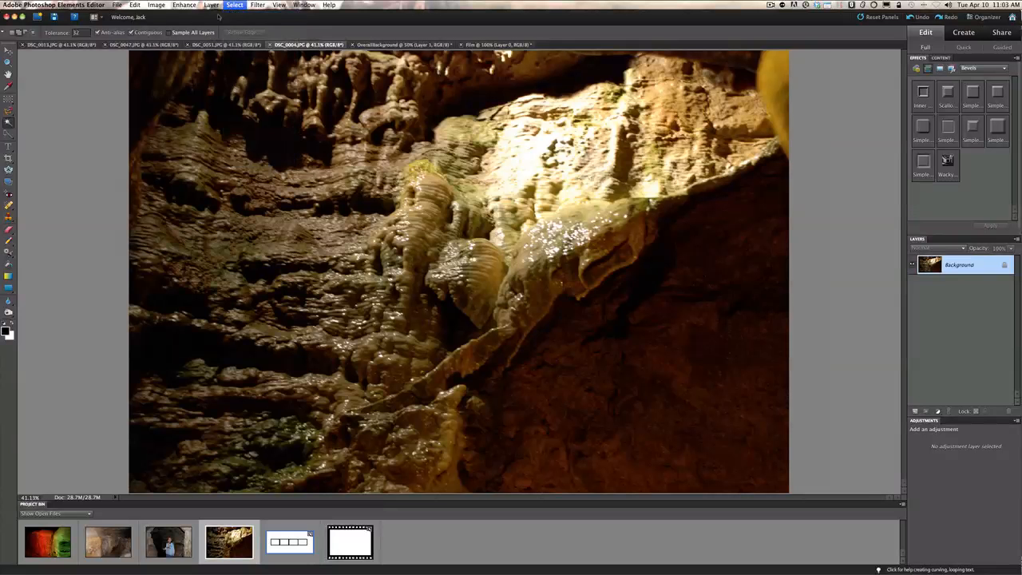
left_click(135, 4)
left_click(148, 51)
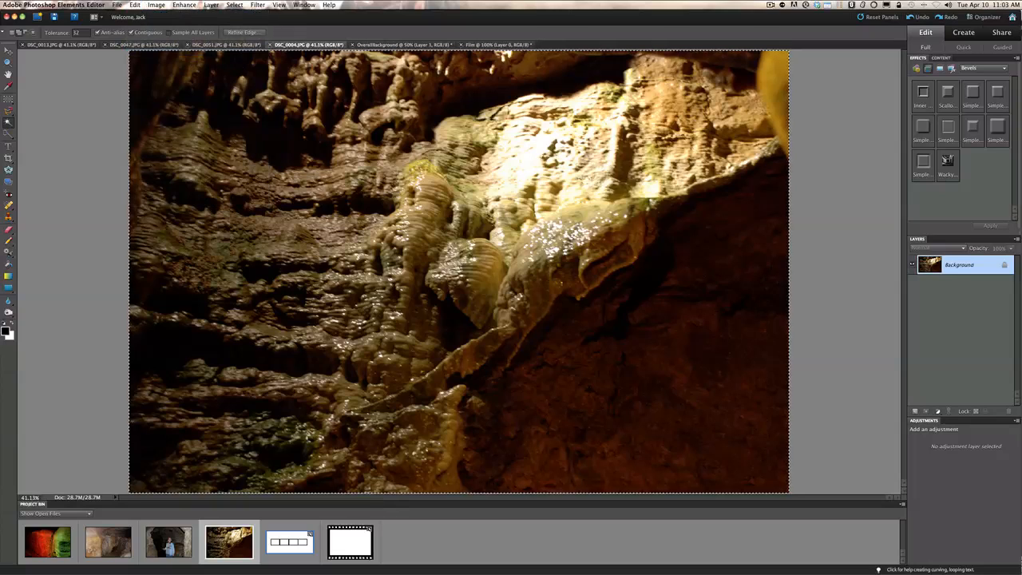
Step: Paste the copied cave photo into the OverallBackground document as a new layer and activate the Move tool
left_click(386, 45)
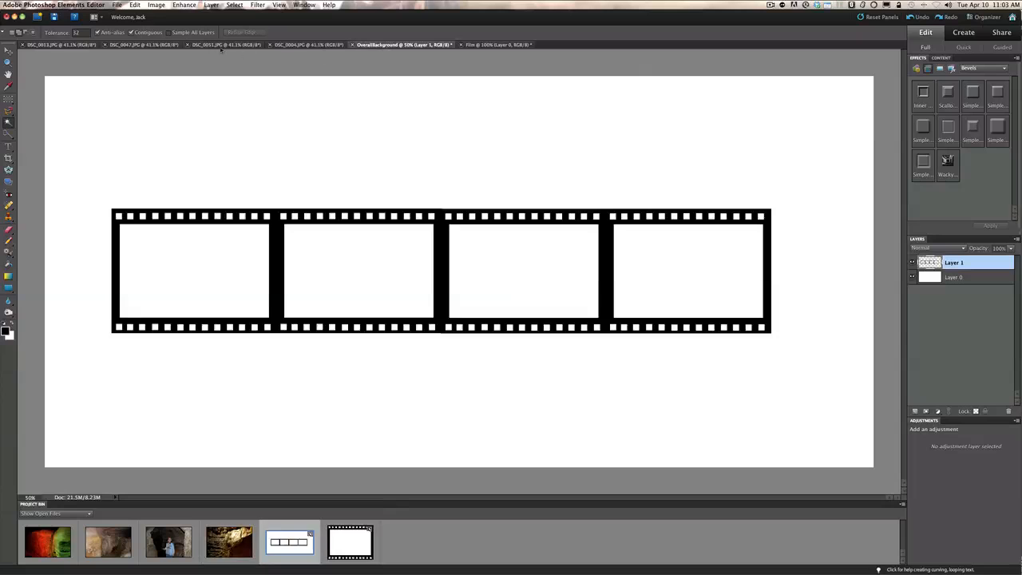
left_click(135, 5)
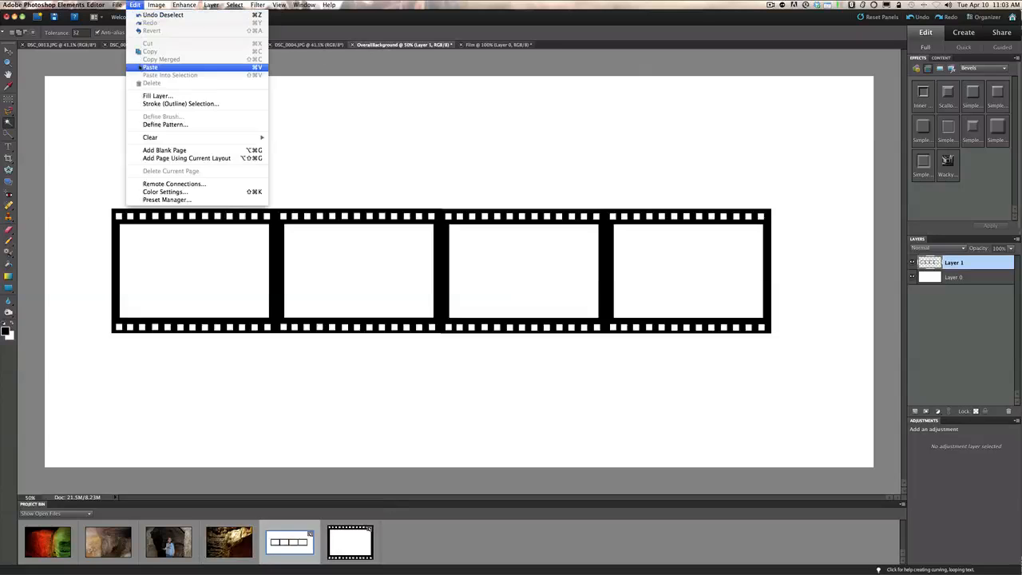
left_click(138, 64)
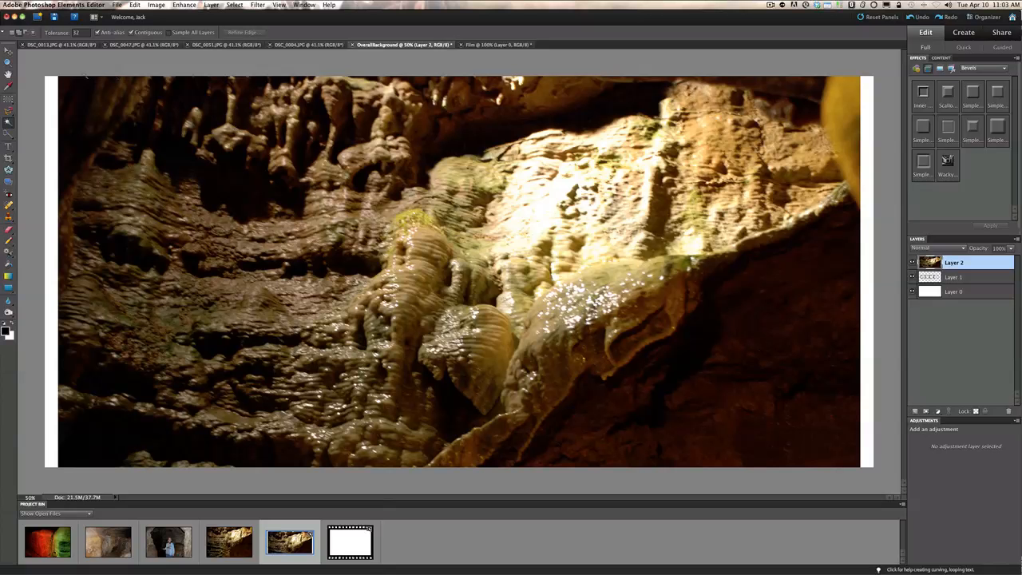
left_click(9, 51)
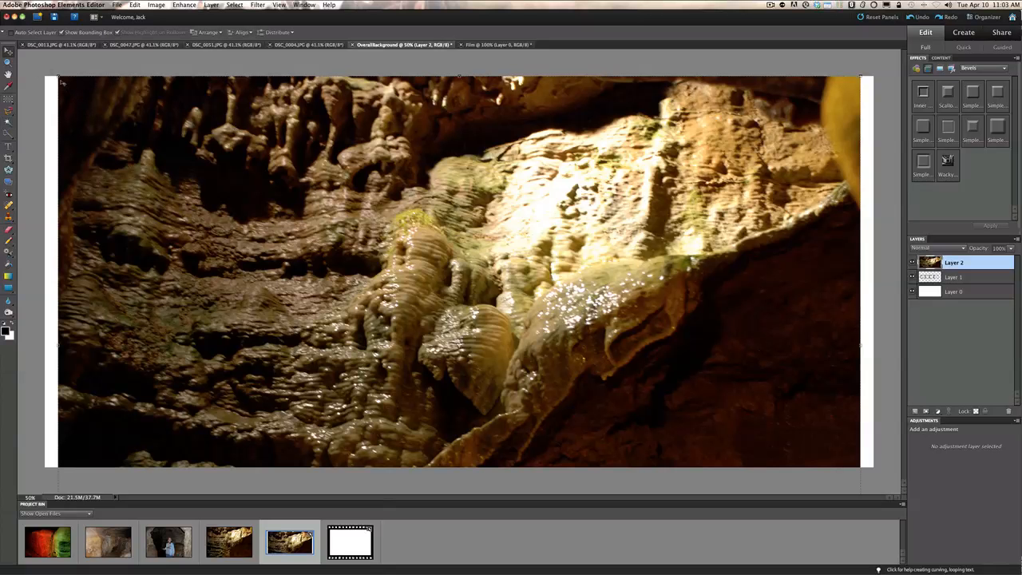
Step: Shrink the pasted rock formation photo, stretch its width to about 18.8%, fit it into the first film frame, and commit the transform
left_click_drag(58, 77, 387, 276)
left_click_drag(479, 367, 321, 253)
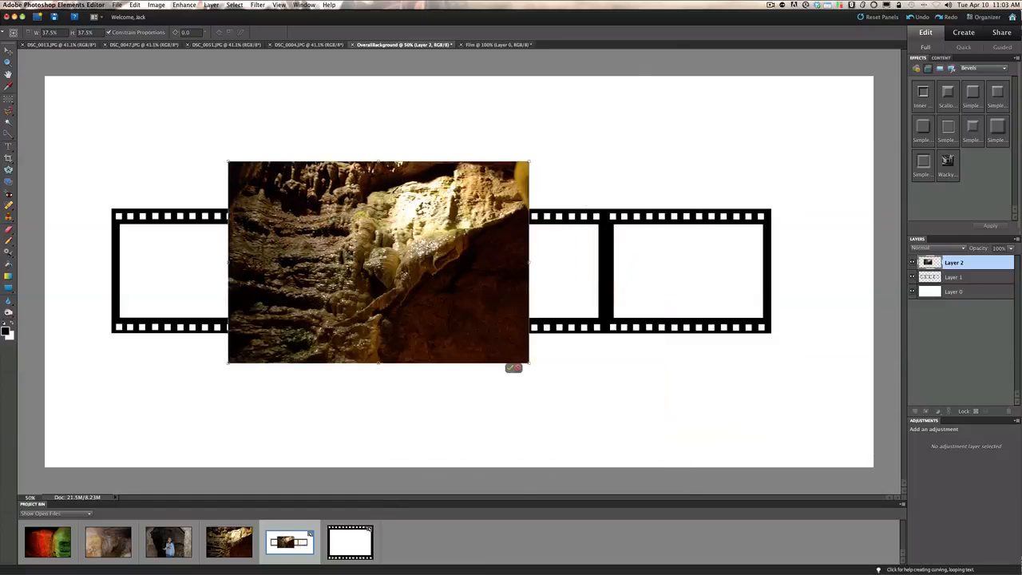
left_click_drag(228, 162, 381, 258)
left_click_drag(455, 309, 192, 275)
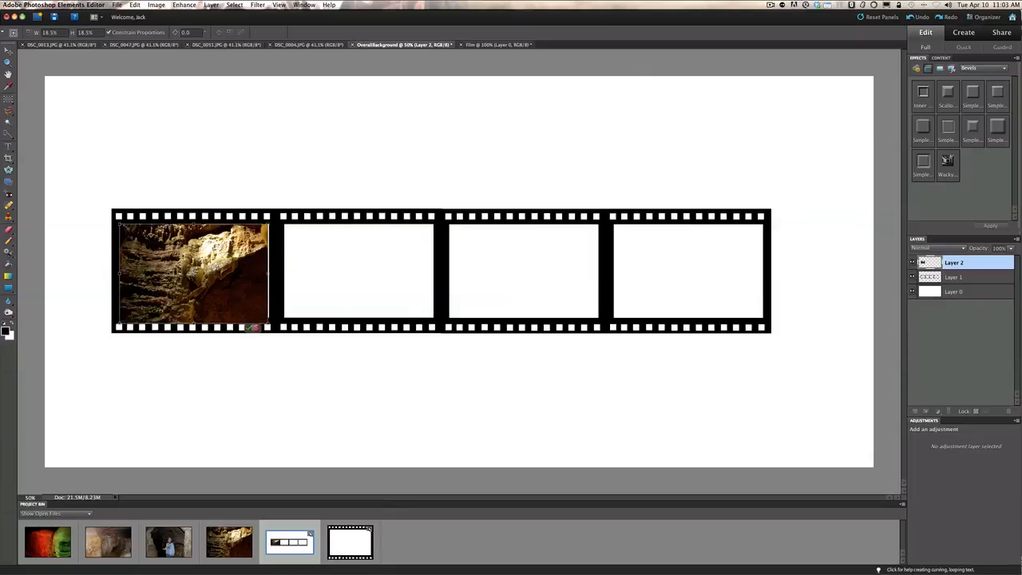
left_click_drag(120, 224, 210, 246)
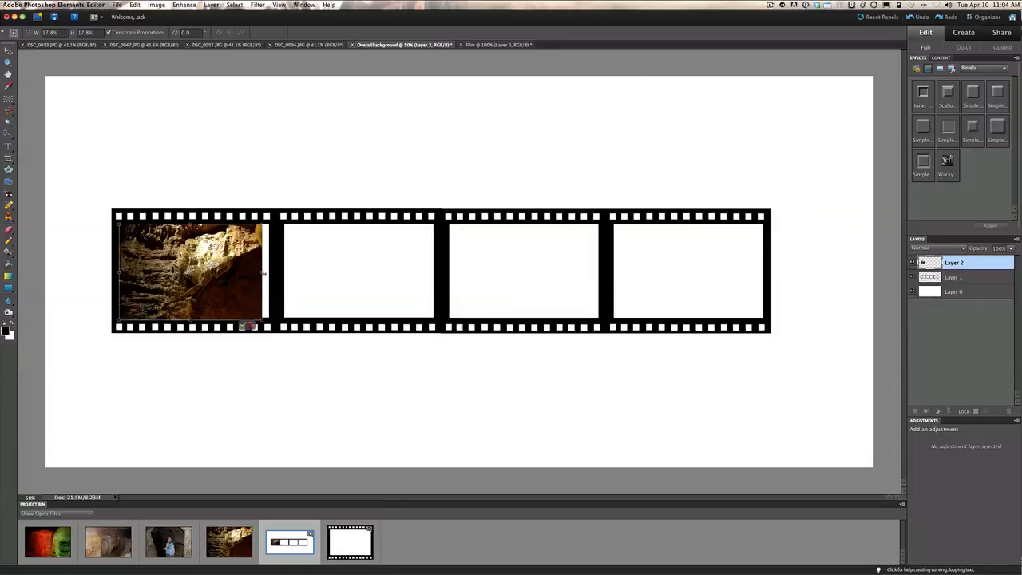
left_click_drag(262, 272, 270, 272)
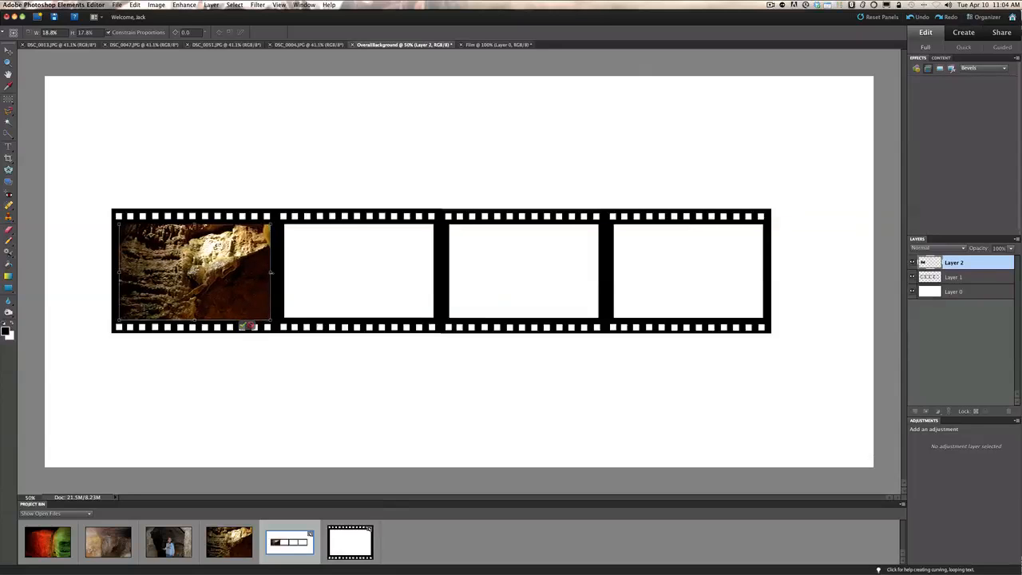
left_click_drag(194, 222, 194, 225)
left_click(254, 325)
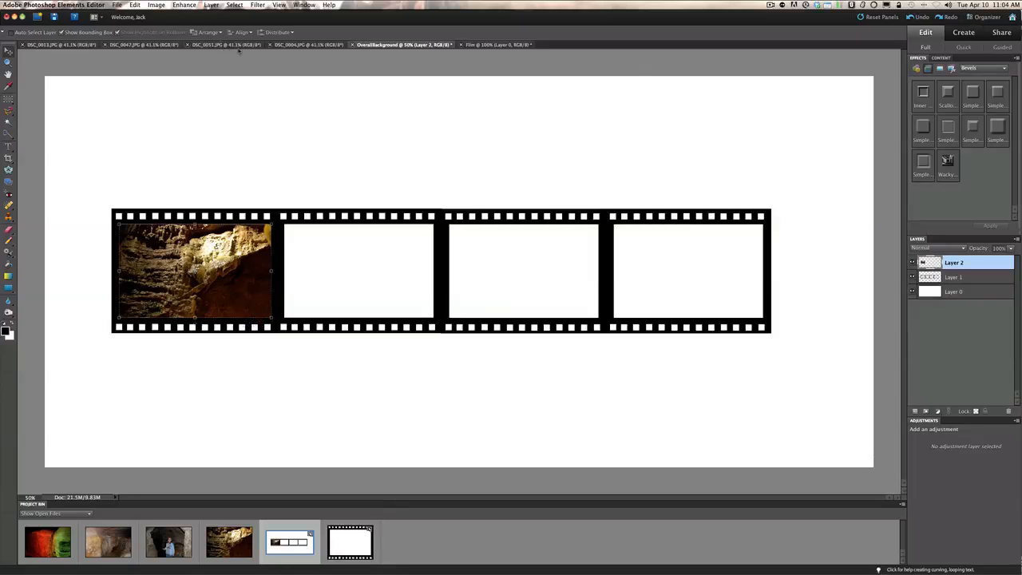
Step: Copy the entire photo of the girl in the blue jacket and paste it into the OverallBackground document as a new layer
left_click(205, 45)
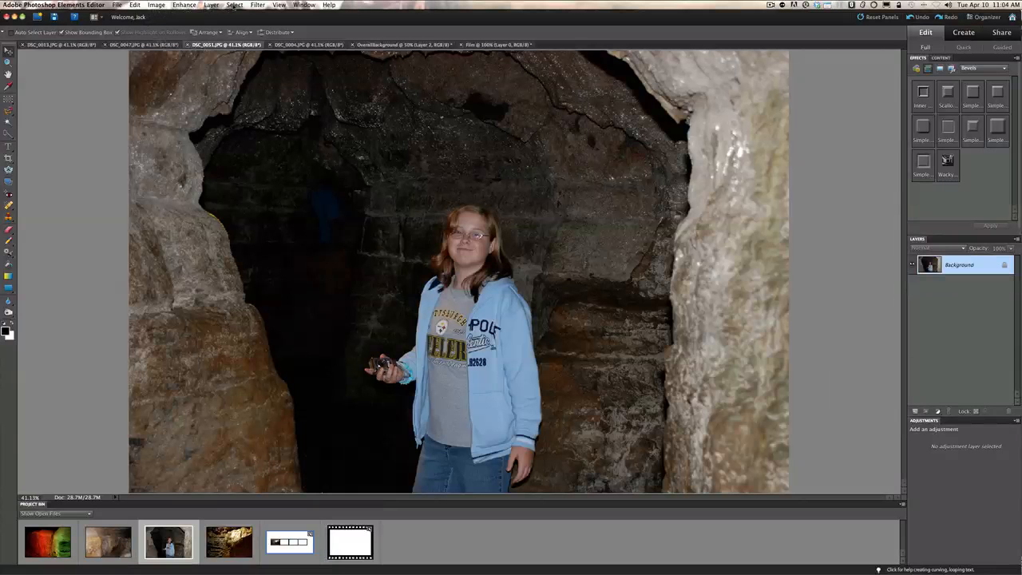
left_click(234, 6)
left_click(239, 16)
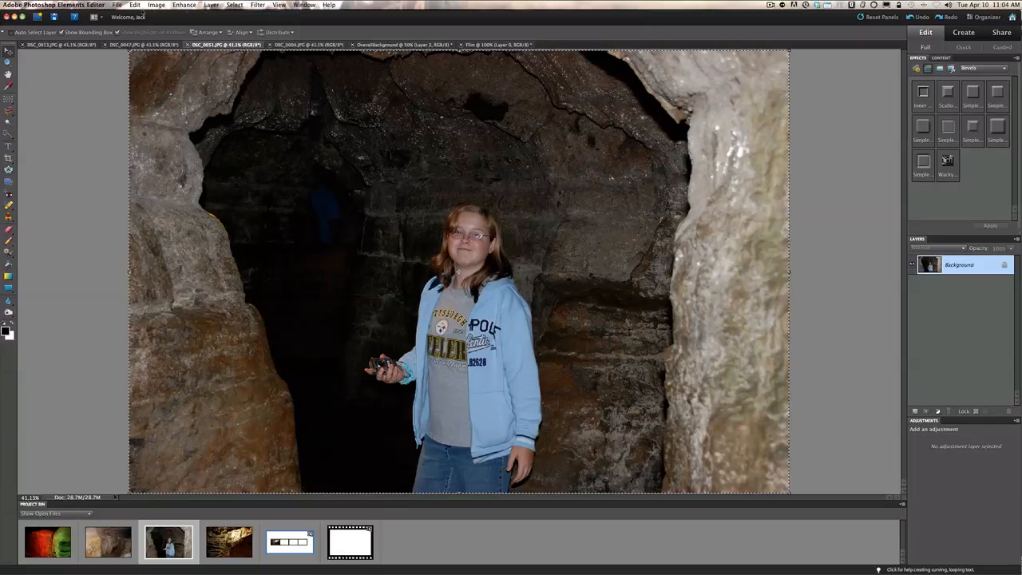
left_click(135, 5)
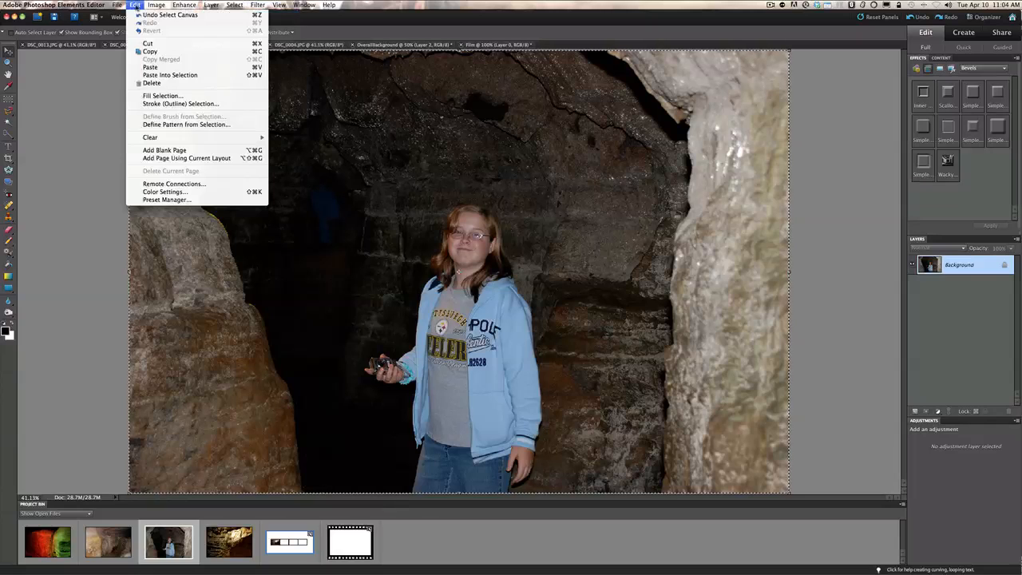
left_click(148, 51)
left_click(403, 45)
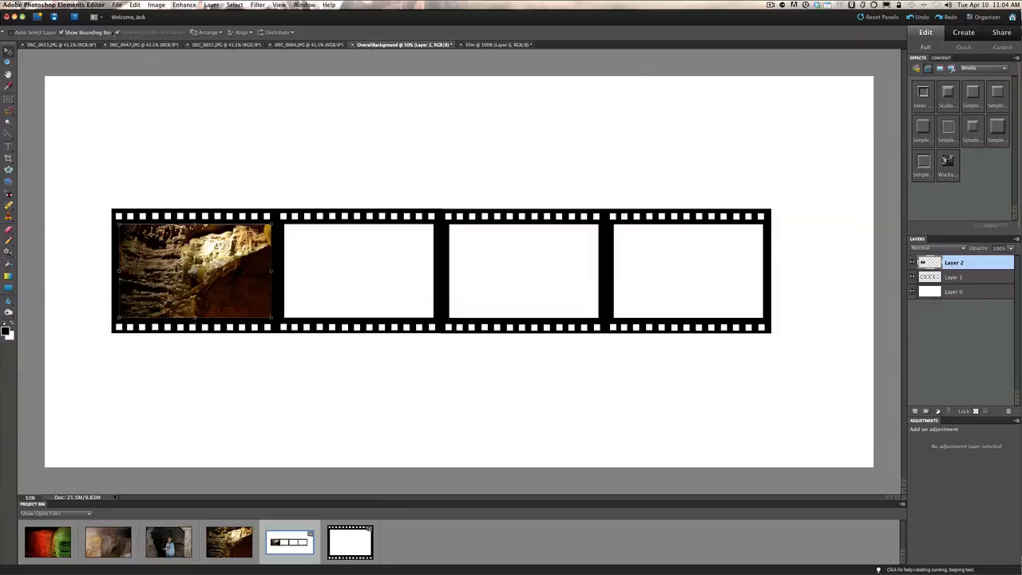
left_click(134, 5)
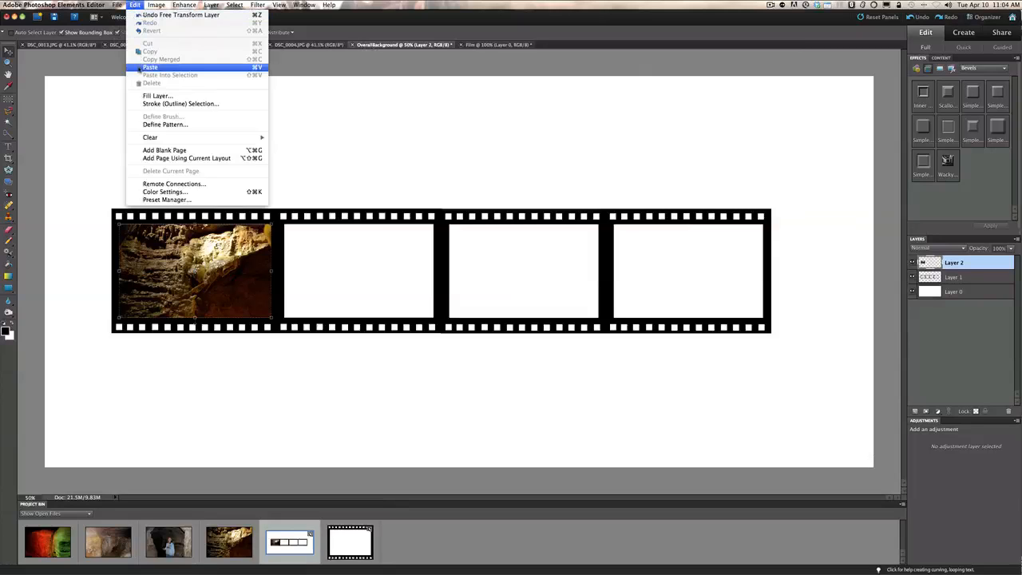
left_click(140, 67)
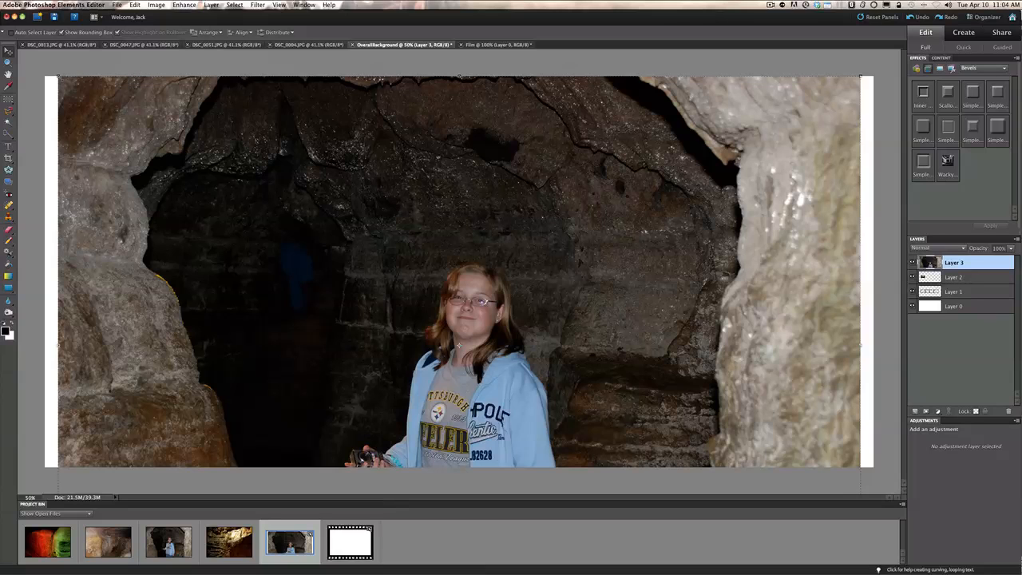
Step: Scale the girl's photo to about 18.9% width and 17.8% height, fit it into the second film frame, and commit the transform
left_click_drag(57, 76, 451, 341)
left_click_drag(656, 476, 457, 307)
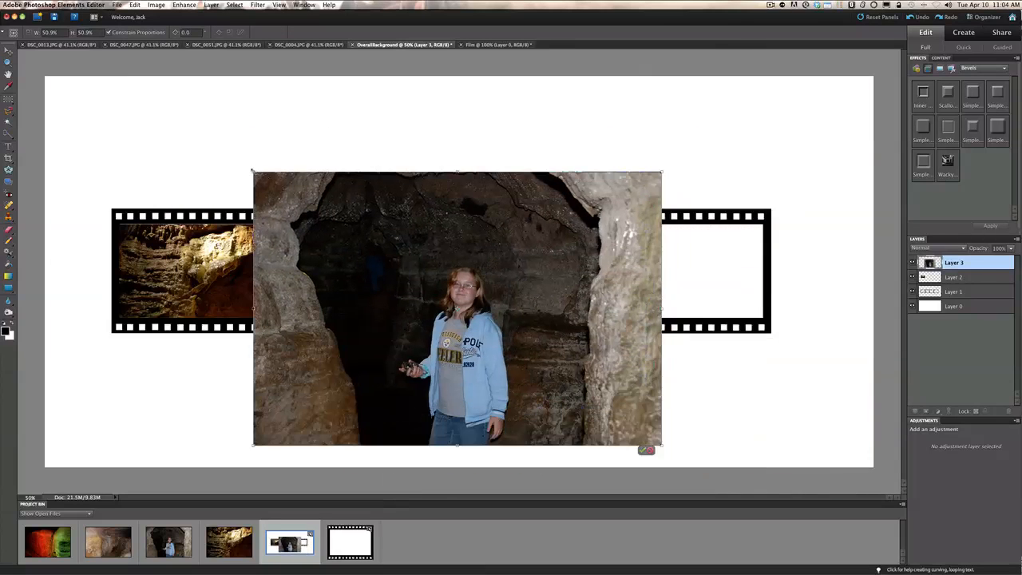
left_click_drag(252, 170, 389, 281)
left_click_drag(450, 331, 355, 293)
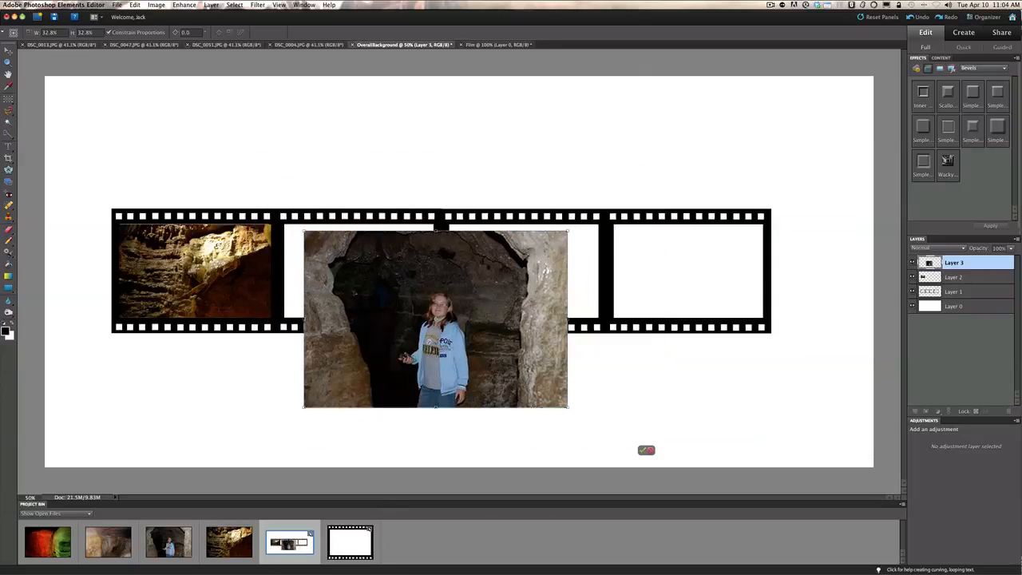
left_click_drag(303, 230, 335, 258)
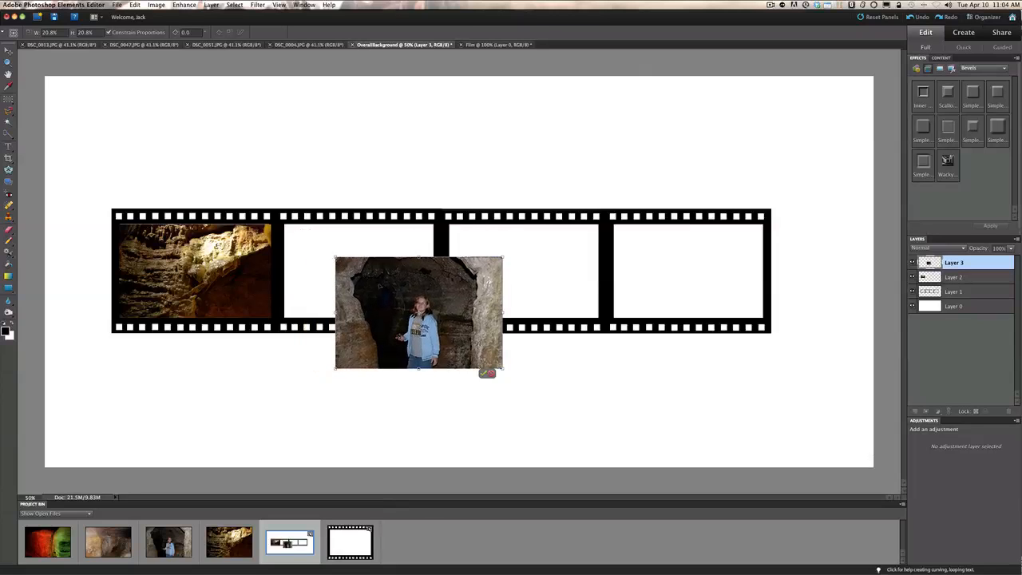
left_click_drag(418, 313, 365, 280)
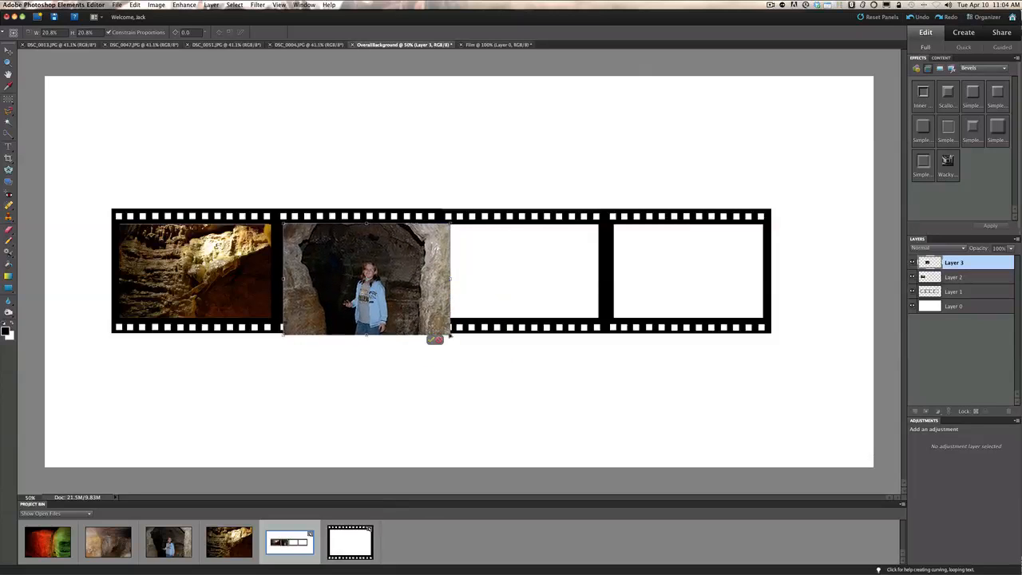
left_click_drag(451, 335, 427, 319)
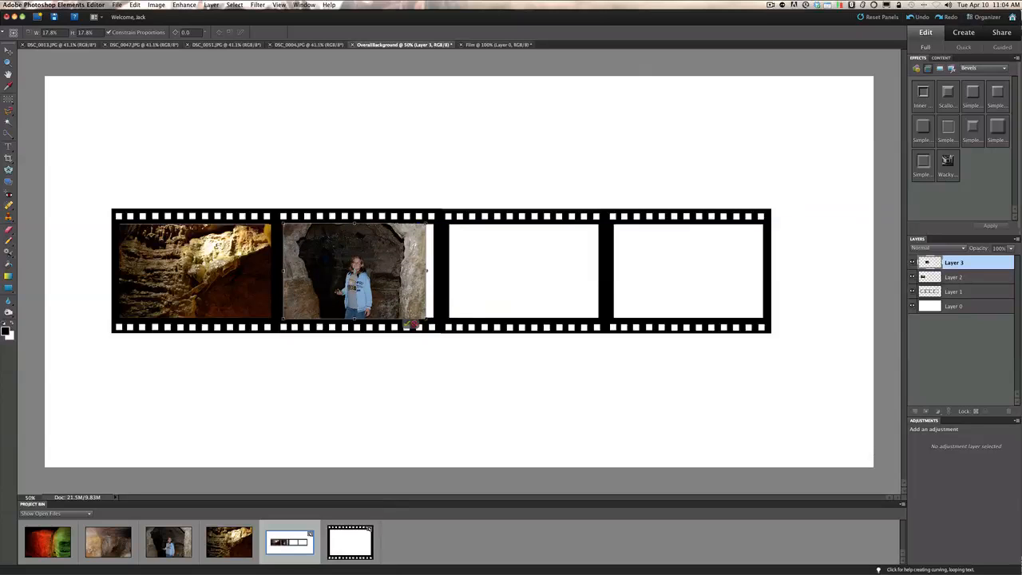
left_click_drag(427, 269, 435, 270)
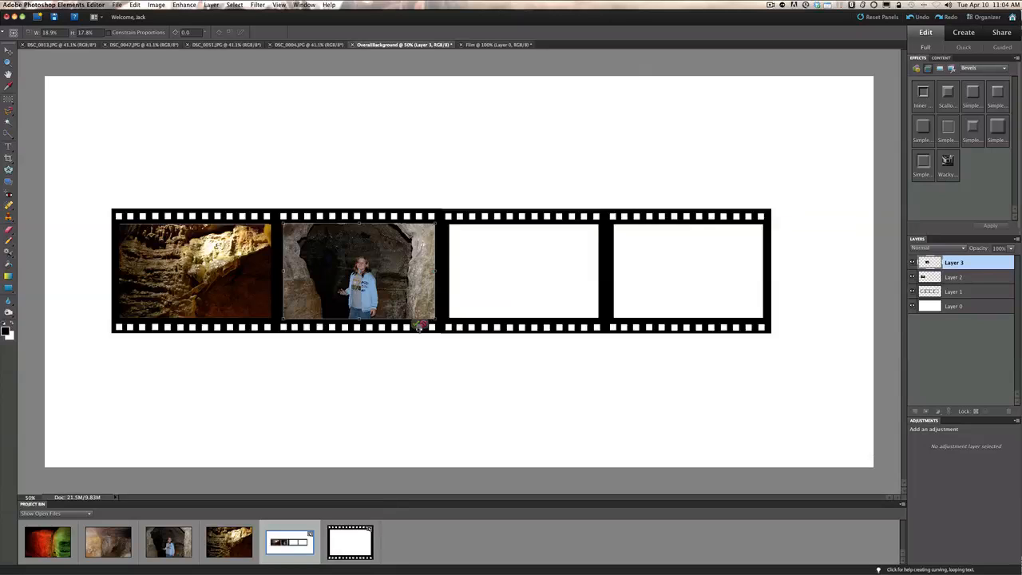
left_click(417, 326)
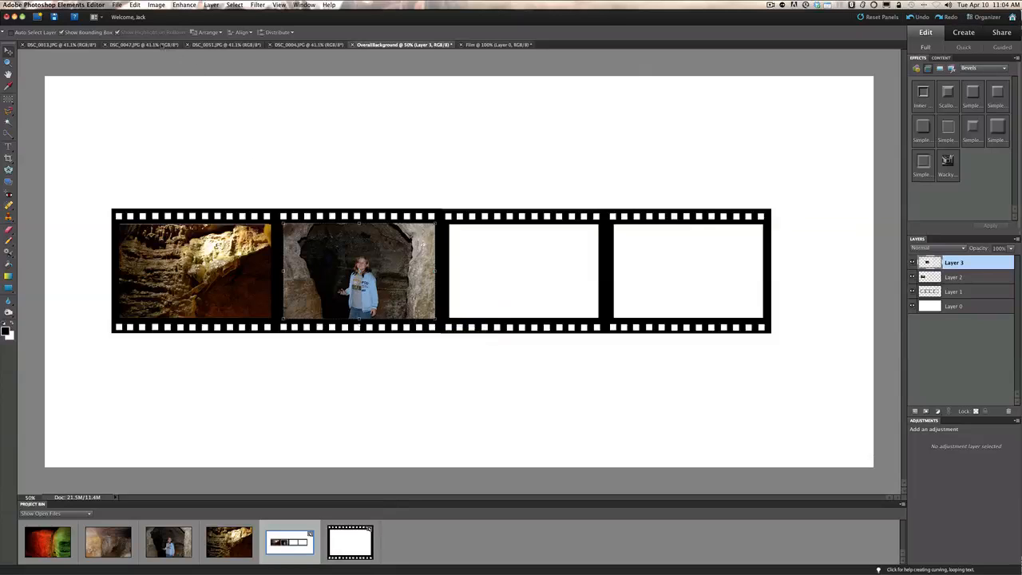
Step: Copy the entire DSC_0047.JPG cave photo and paste it into the OverallBackground document as a new layer
left_click(144, 44)
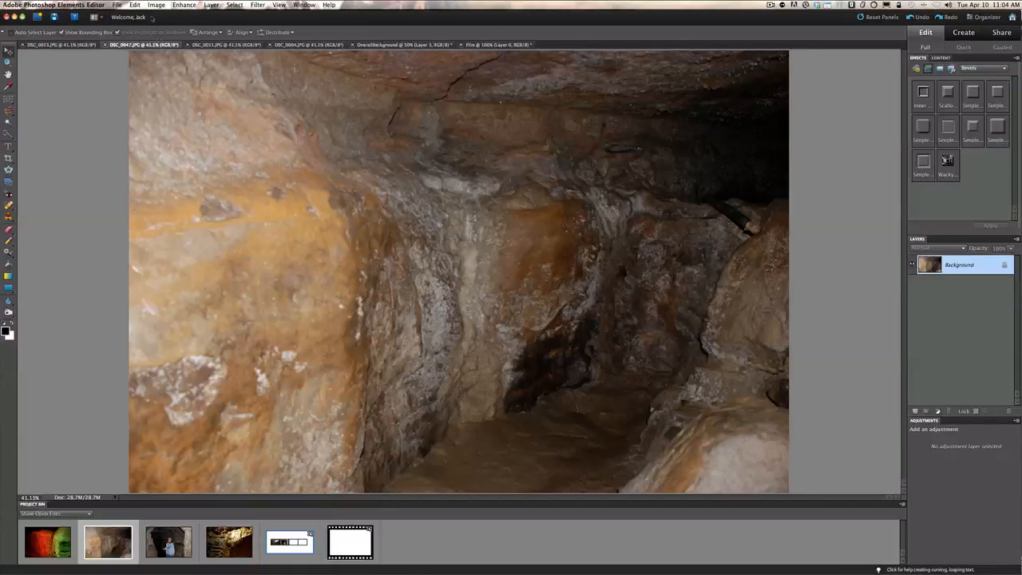
left_click(135, 5)
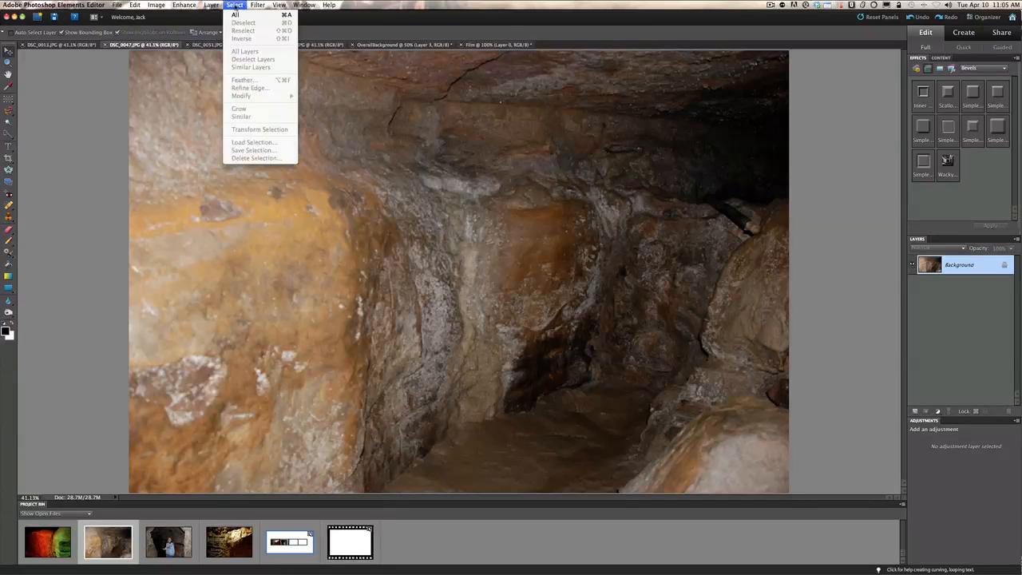
left_click(240, 14)
left_click(135, 4)
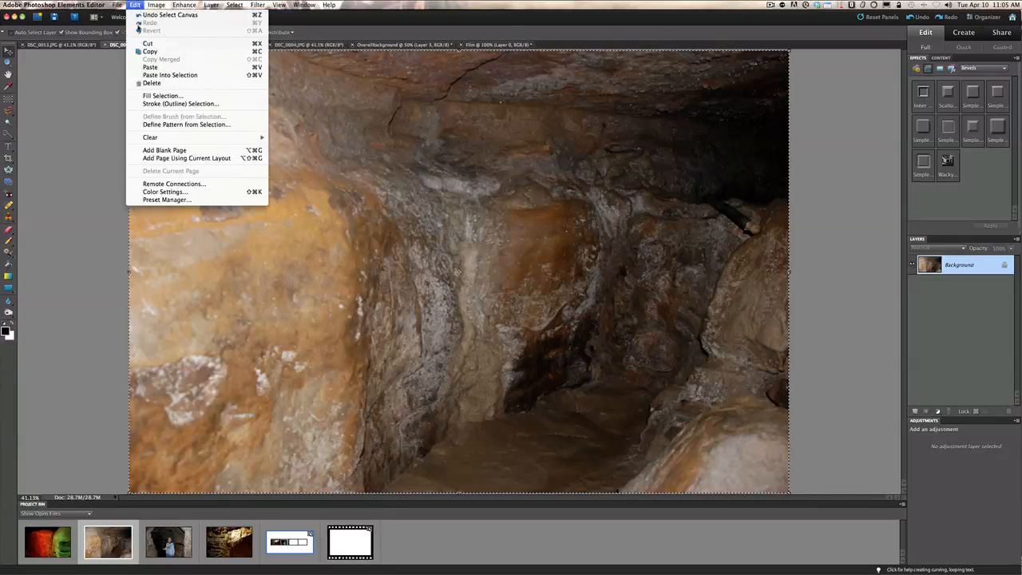
left_click(141, 48)
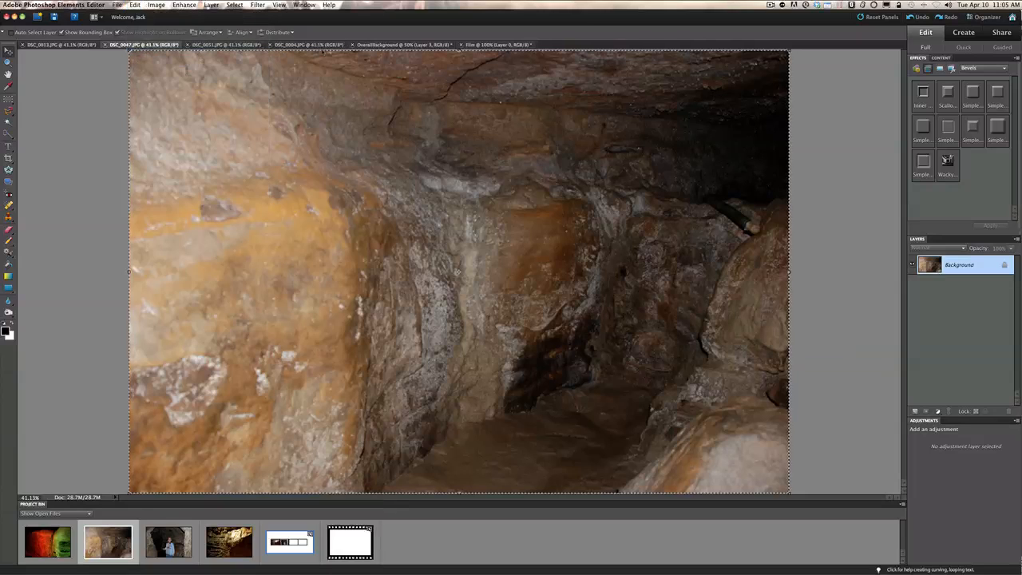
left_click(365, 45)
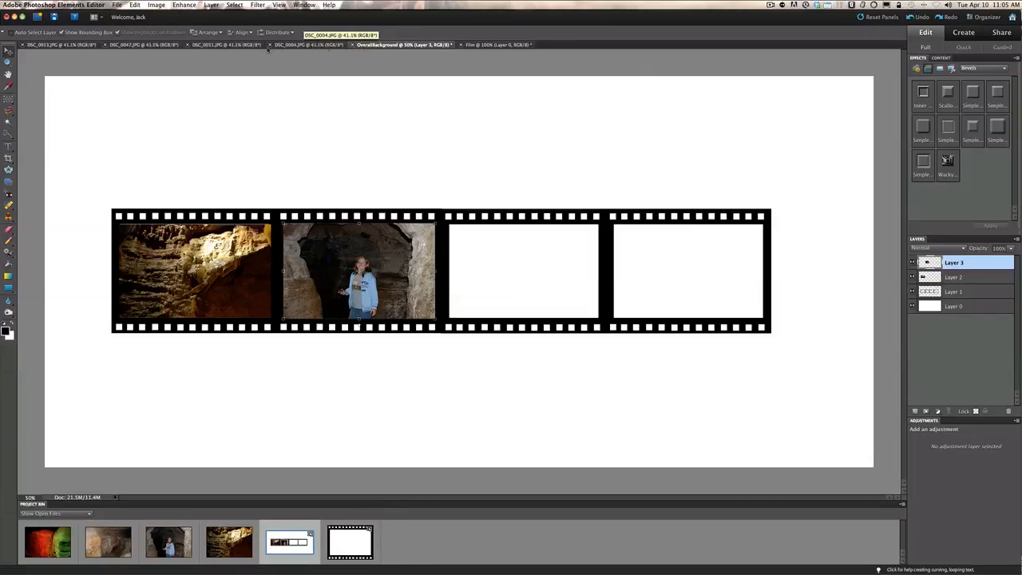
left_click(136, 5)
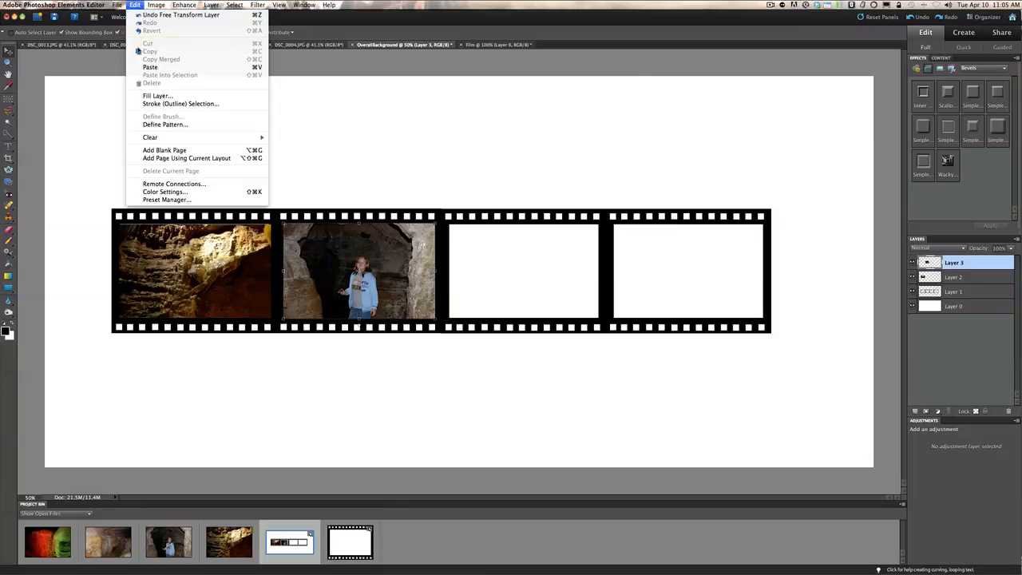
left_click(141, 67)
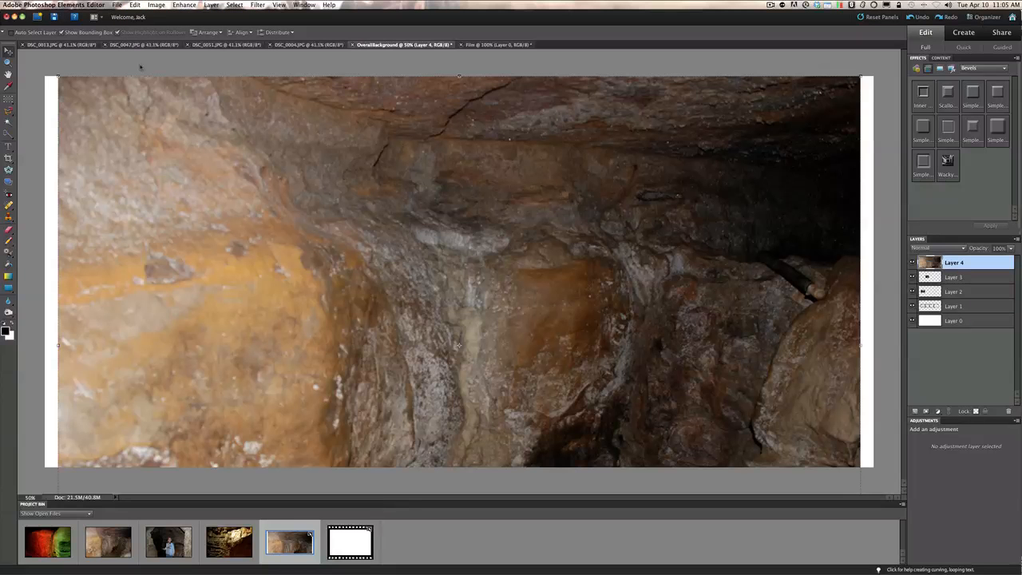
Step: Scale the orange cave wall photo to about 19.0% width and 17.7% height, fit it into the third film frame, and commit the transform
left_click_drag(58, 77, 467, 274)
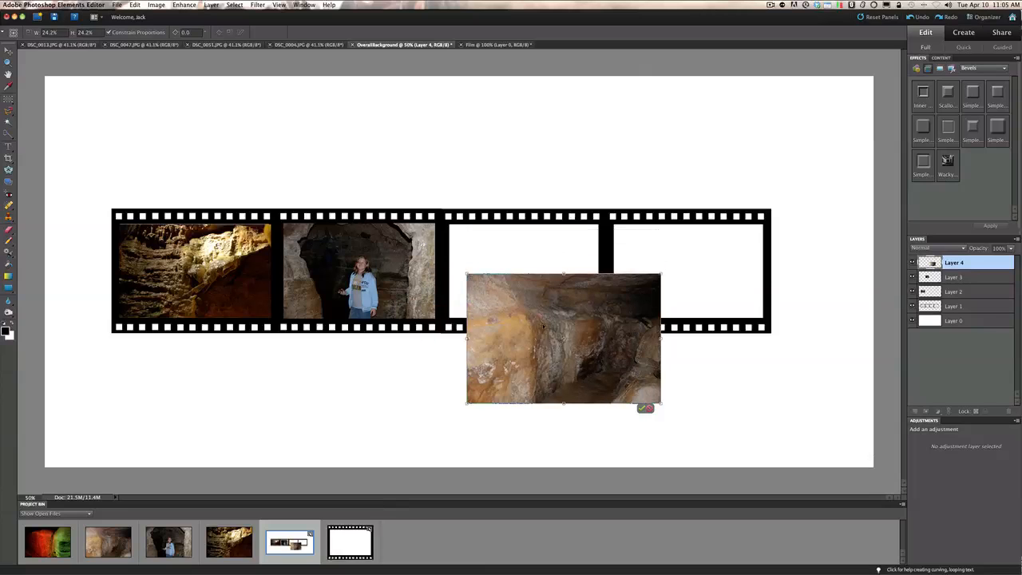
left_click_drag(543, 327, 532, 312)
left_click_drag(455, 258, 482, 276)
left_click_drag(540, 316, 505, 262)
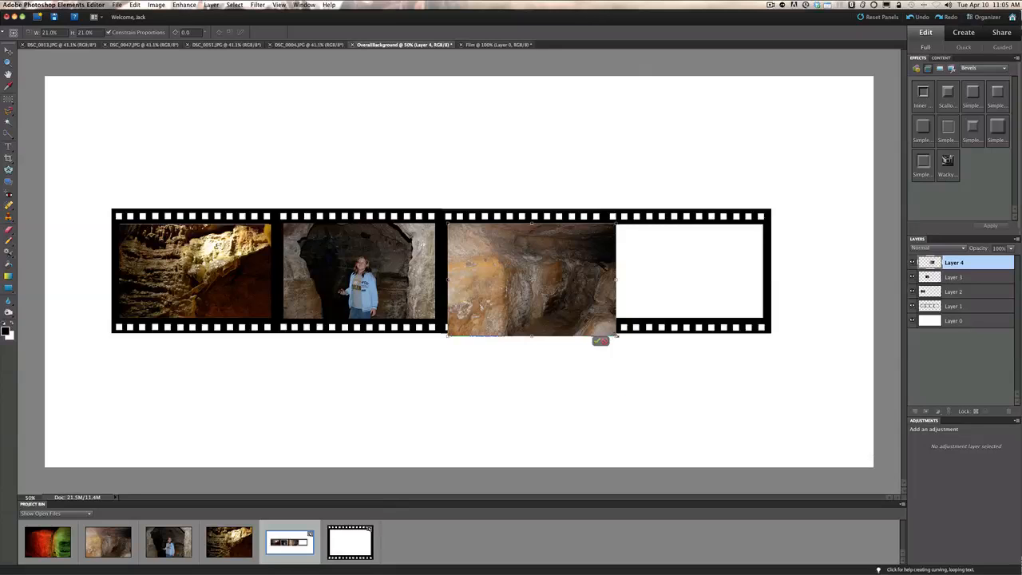
left_click_drag(613, 336, 593, 311)
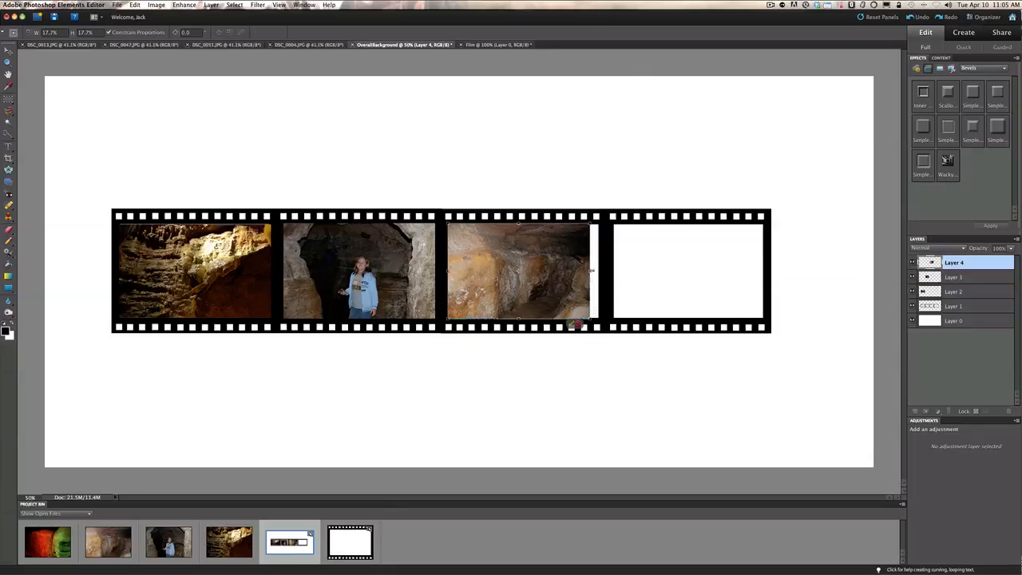
left_click_drag(592, 270, 601, 270)
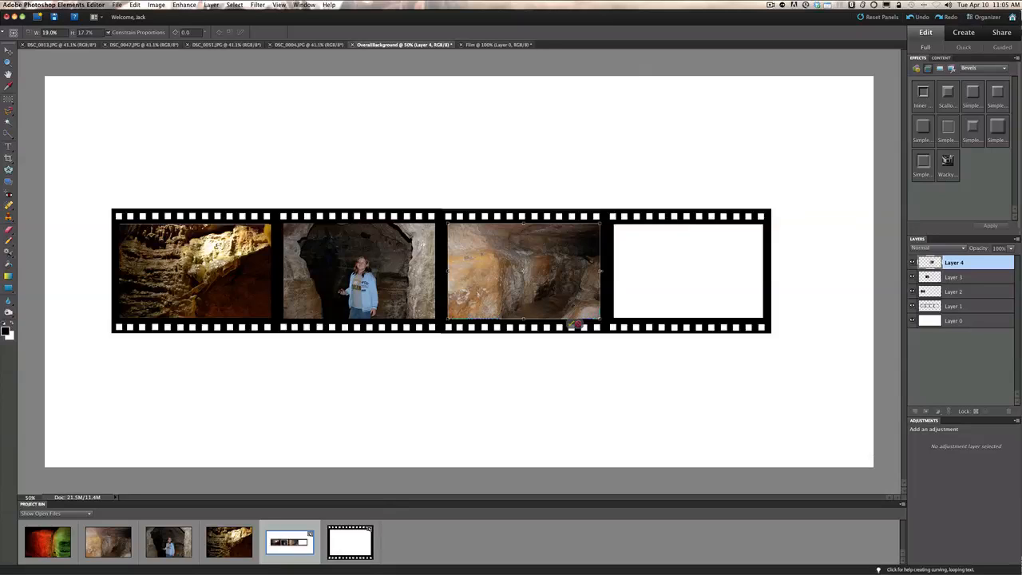
left_click(581, 325)
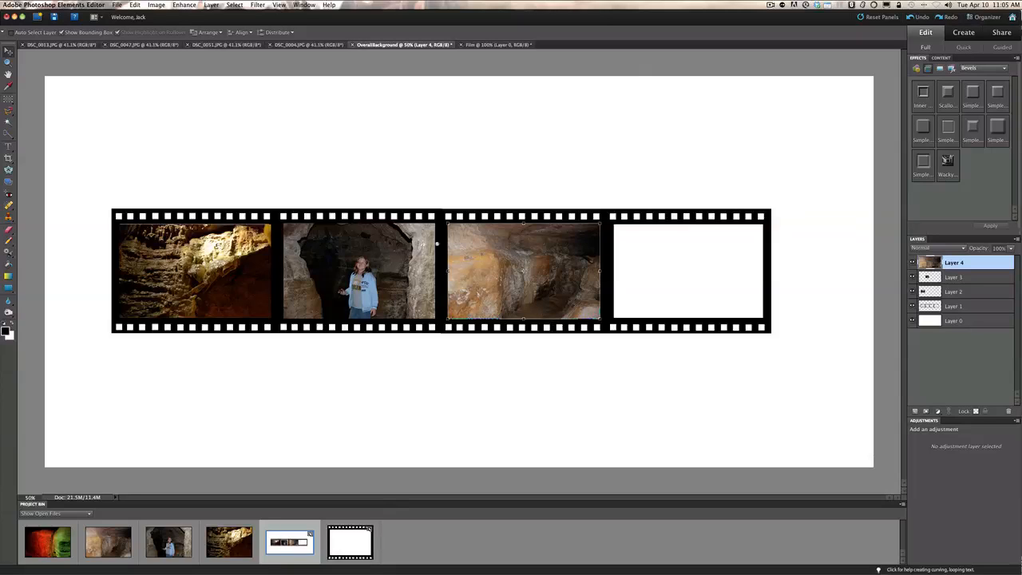
Step: Copy the entire DSC_0013.JPG red and green cave photo and paste it into the OverallBackground document as a new layer
left_click(82, 46)
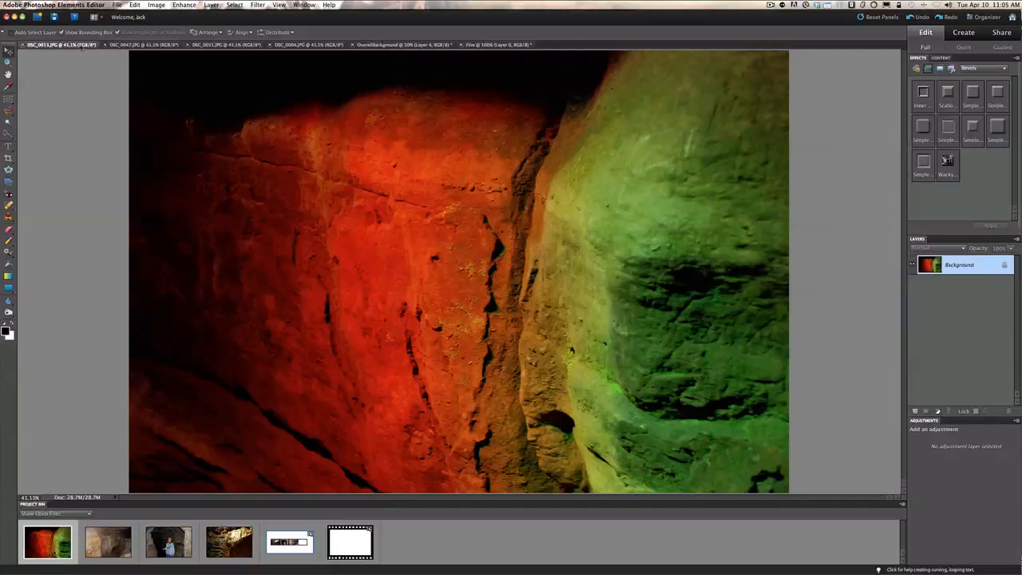
left_click(232, 6)
left_click(234, 14)
left_click(134, 5)
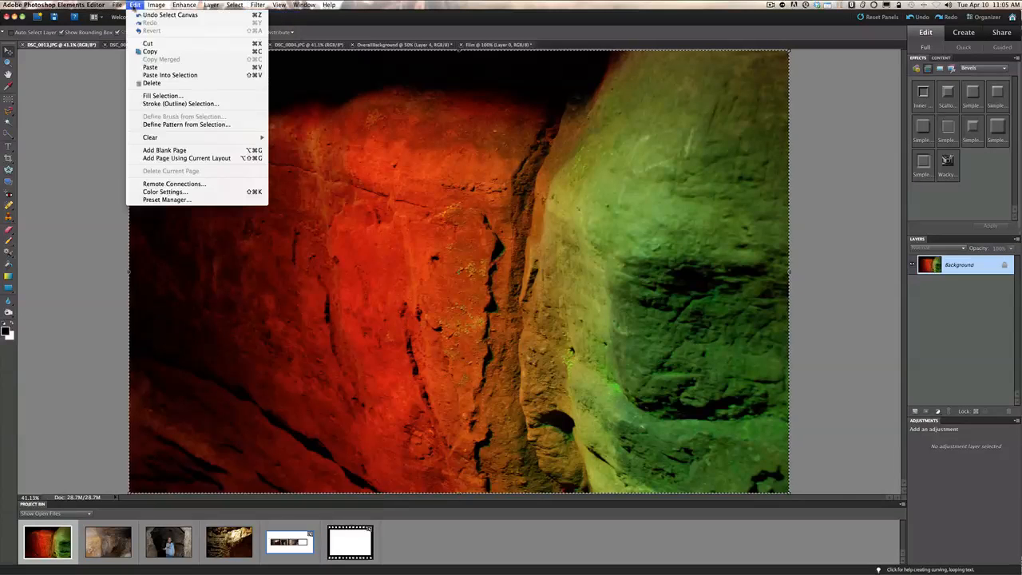
left_click(149, 51)
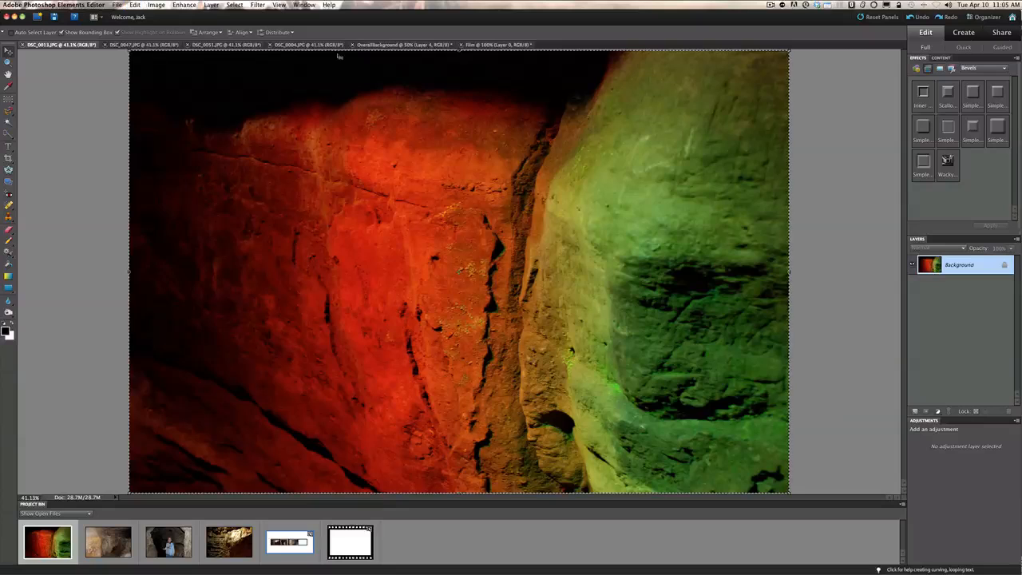
left_click(387, 46)
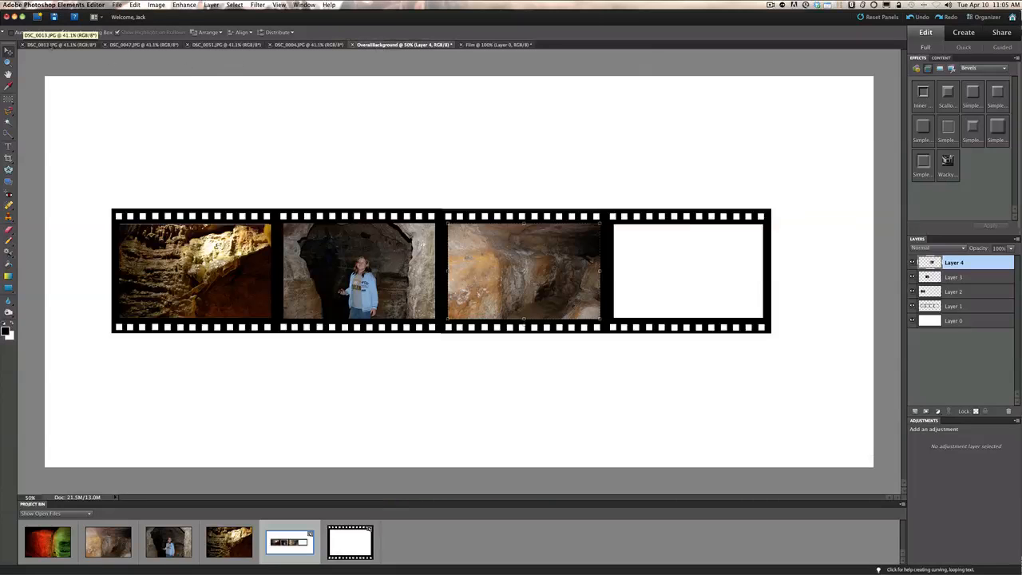
left_click(135, 7)
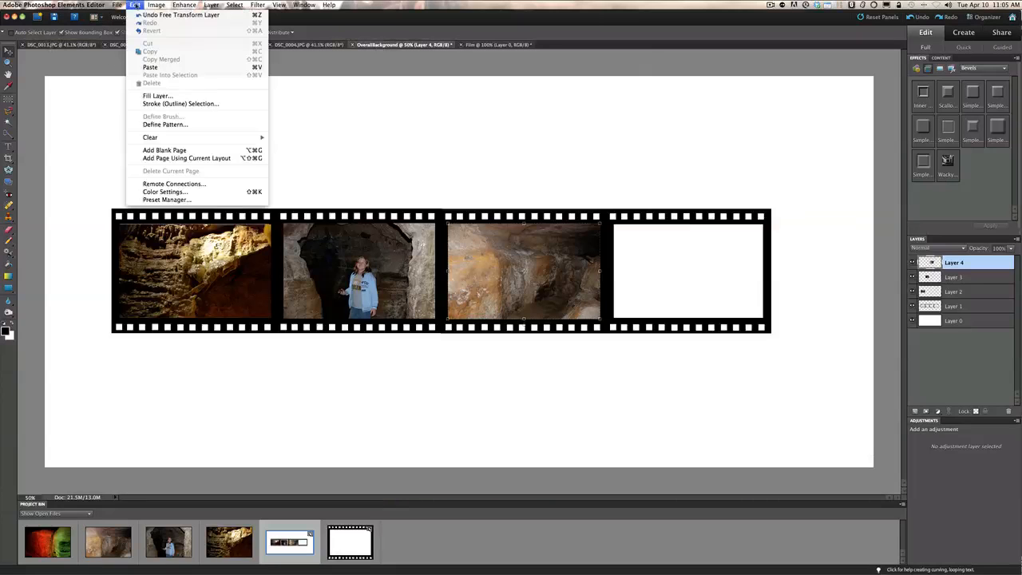
left_click(142, 67)
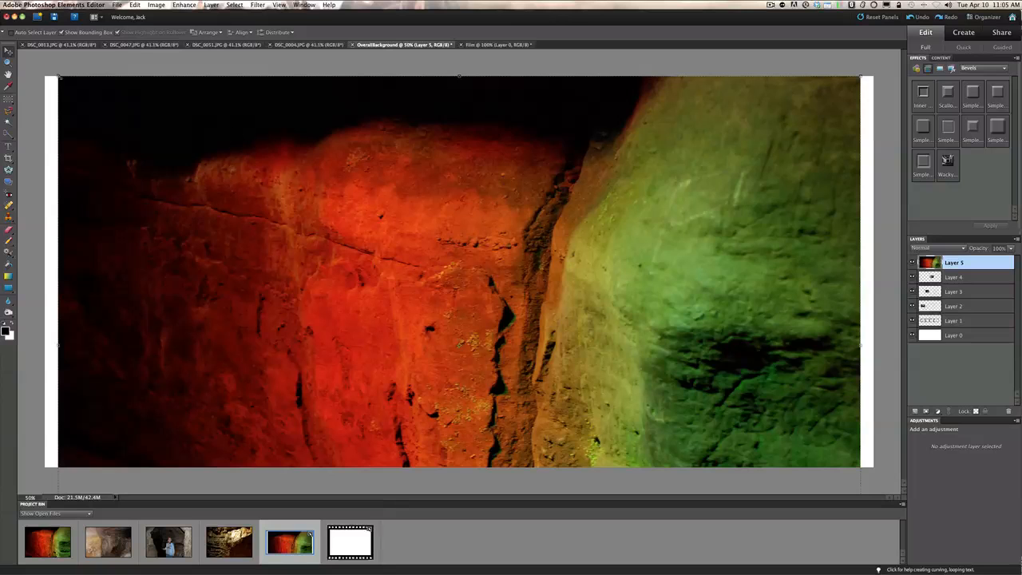
Step: Scale the red and green cave photo down proportionally to about 19.2% and place it over the fourth film frame
left_click_drag(57, 76, 424, 295)
left_click_drag(479, 273, 391, 182)
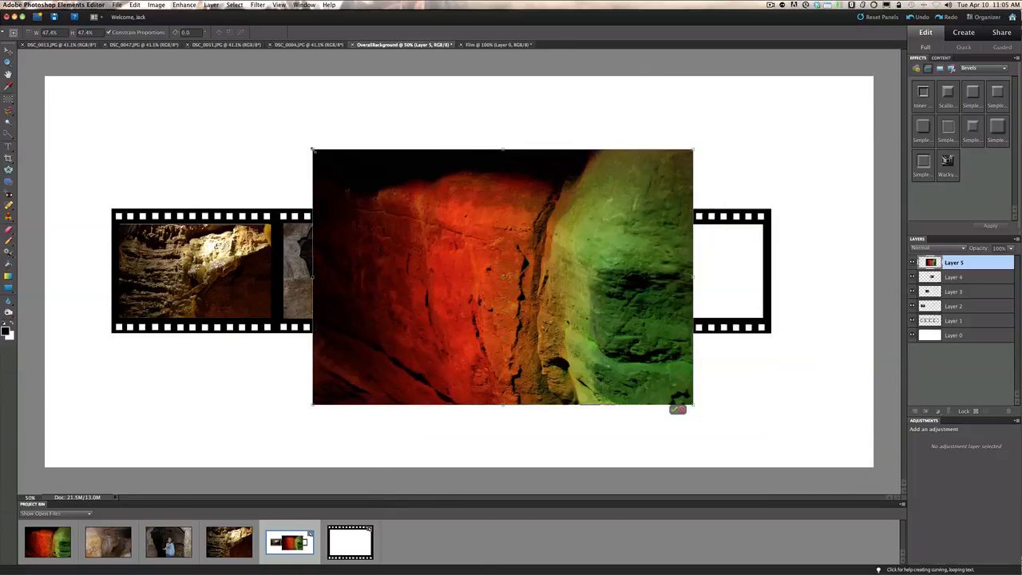
left_click_drag(313, 150, 505, 279)
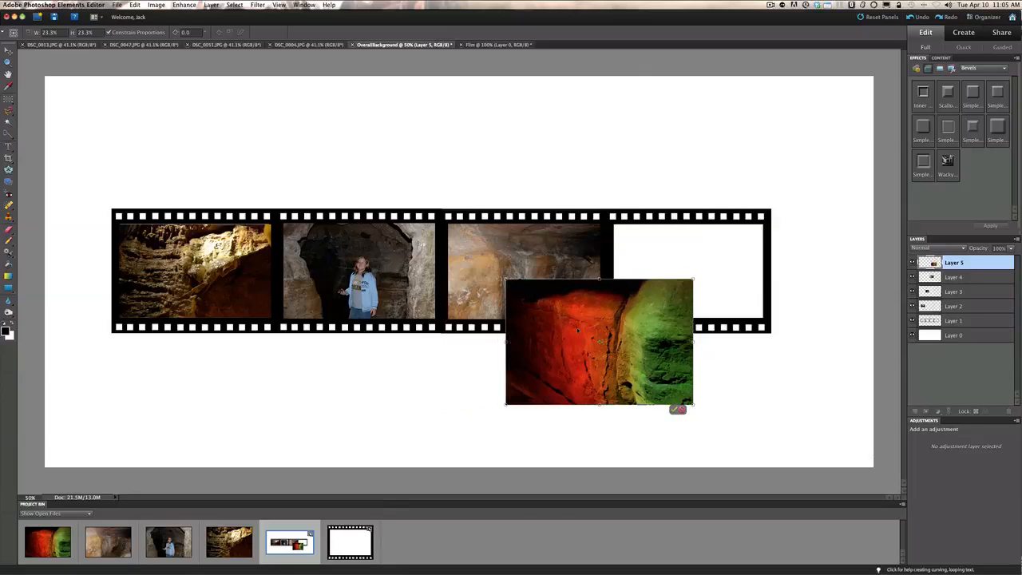
left_click_drag(577, 331, 610, 332)
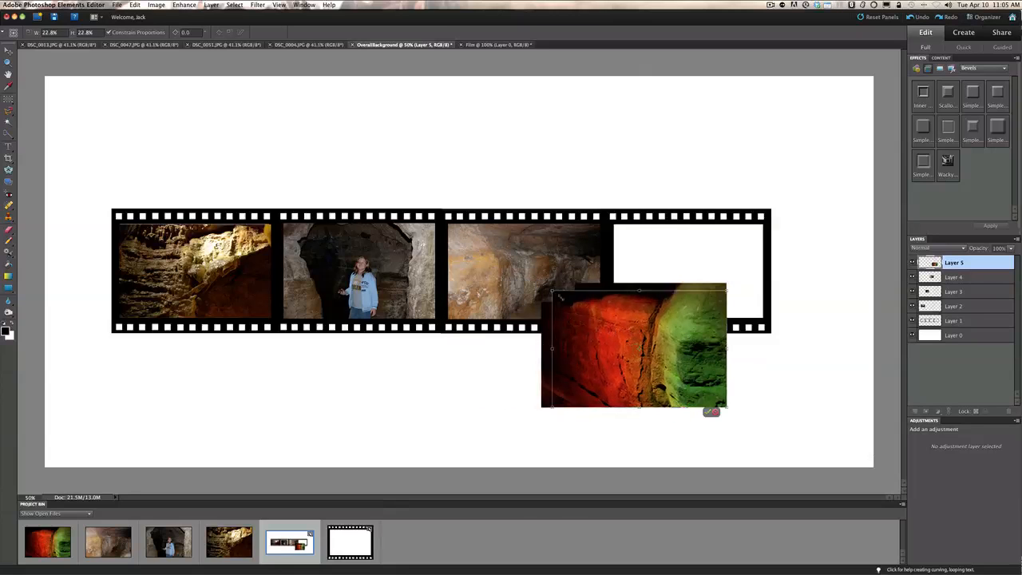
left_click_drag(539, 281, 573, 304)
left_click_drag(641, 328, 678, 258)
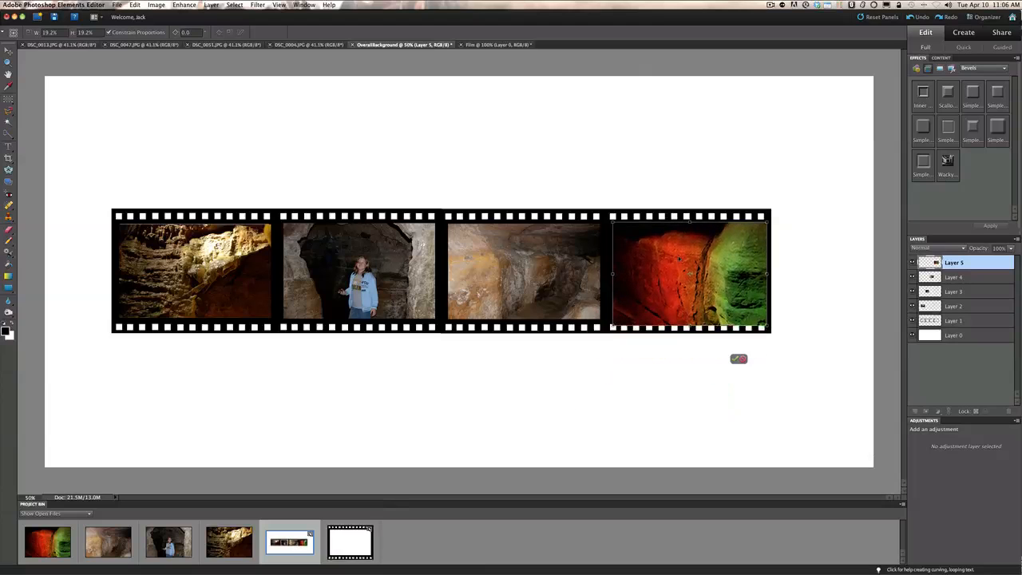
Step: Resize the red and green photo to about 19.4% width and 17.7% height, nudge it to cover the fourth frame, and commit the transform
left_click_drag(613, 327, 624, 317)
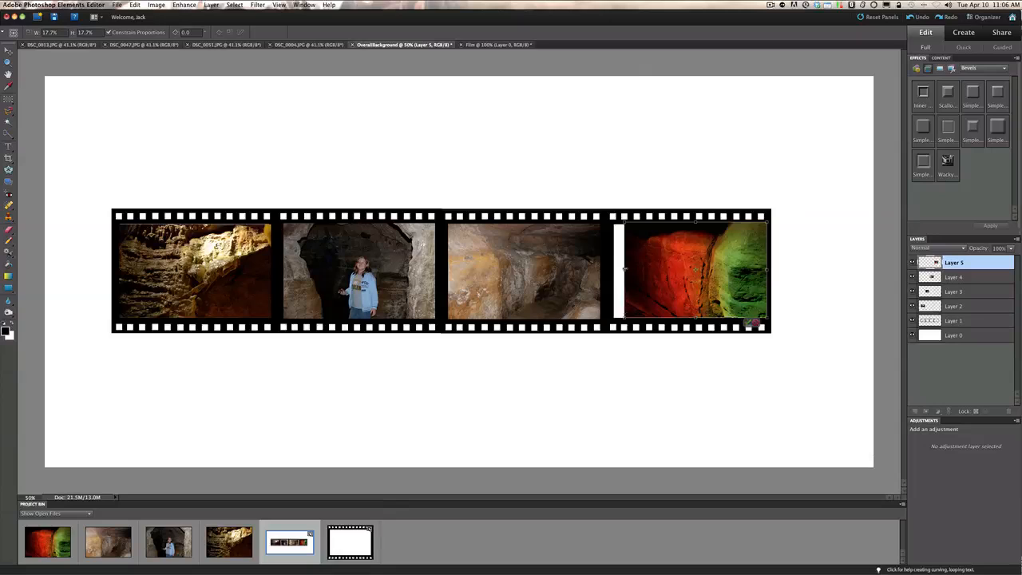
left_click_drag(625, 270, 610, 270)
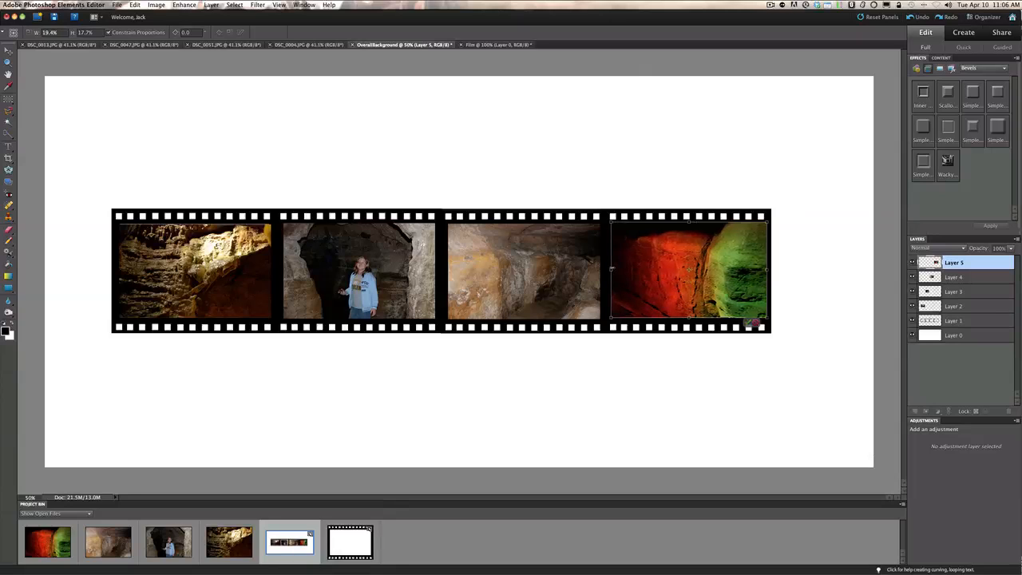
key("Left")
key("Left")
key("Left")
key("Left")
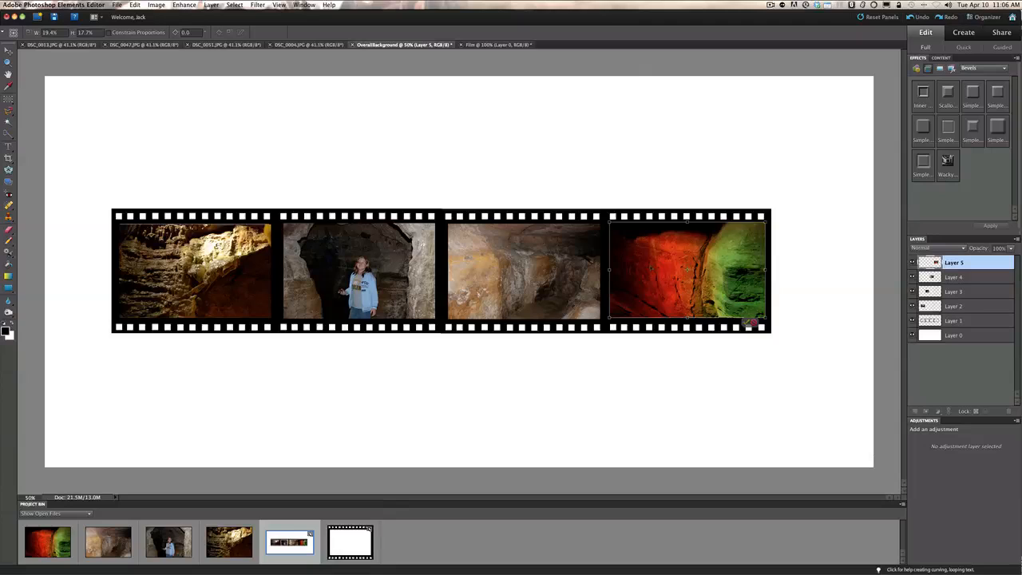
key("Down")
key("Down")
key("Down")
key("Down")
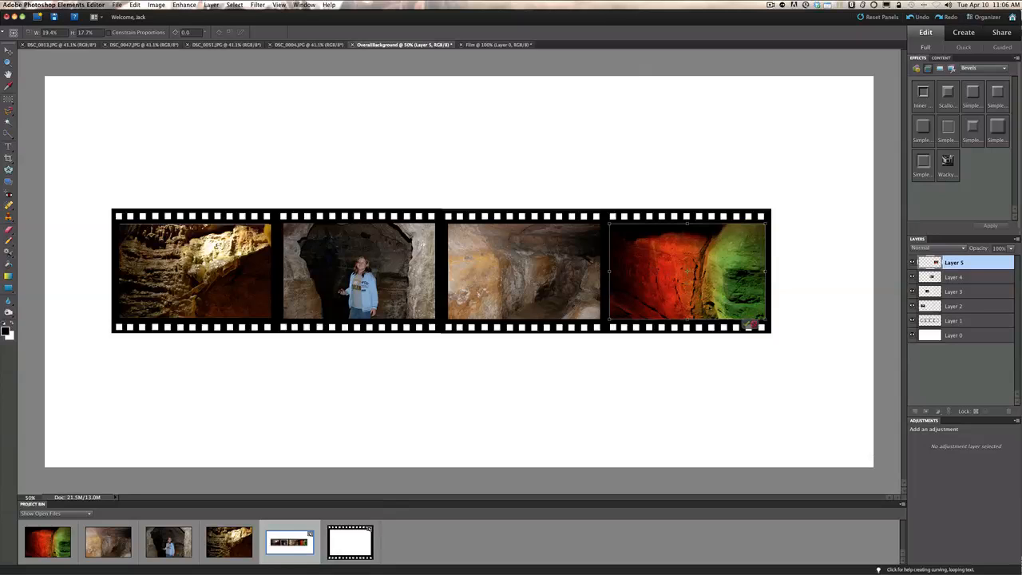
left_click(750, 325)
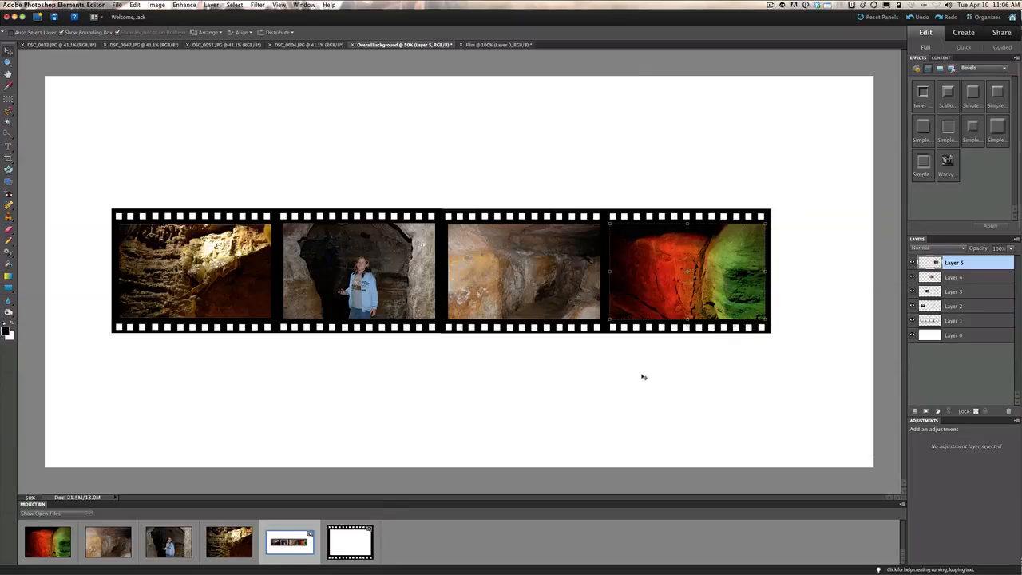
Step: Stretch the Layer 2 photo in the first film frame upward to about 102.2% height and commit the transform
left_click(977, 321)
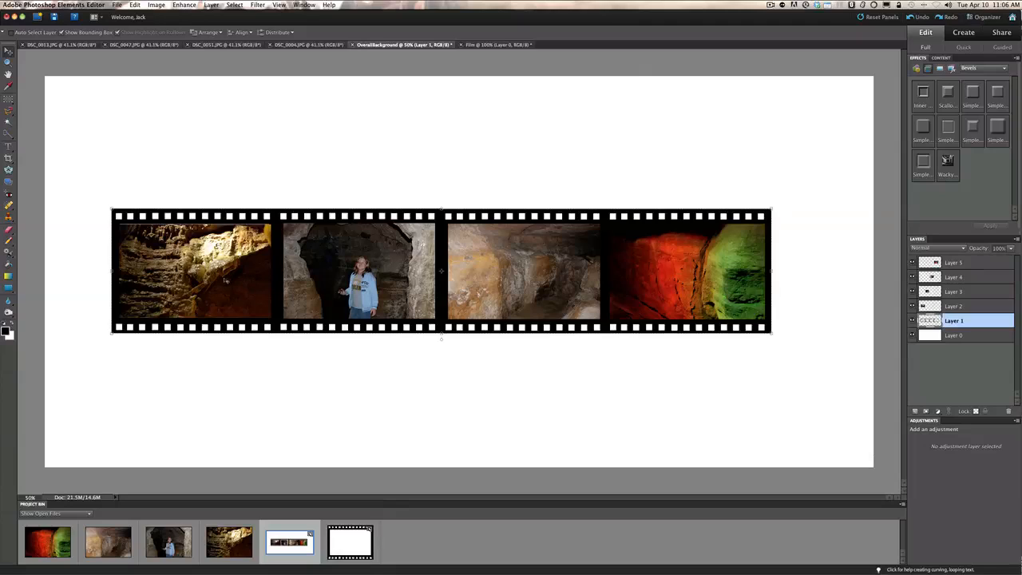
left_click(948, 306)
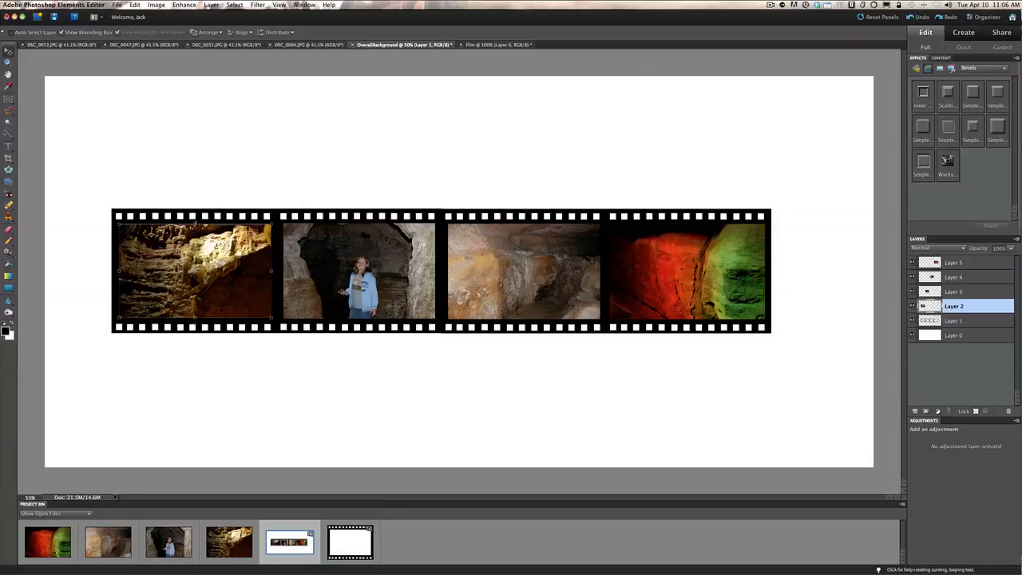
left_click_drag(195, 225, 195, 221)
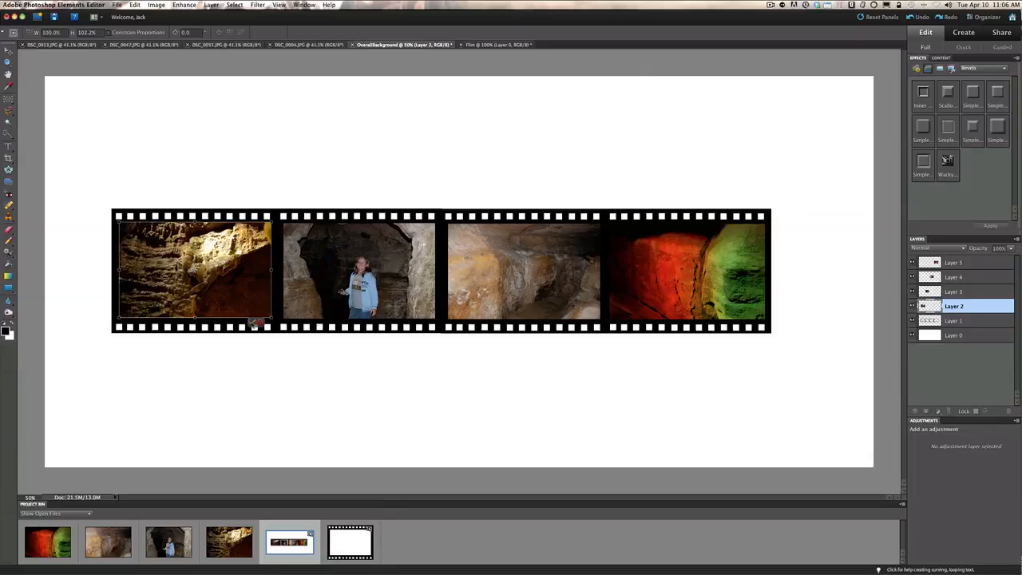
left_click(254, 323)
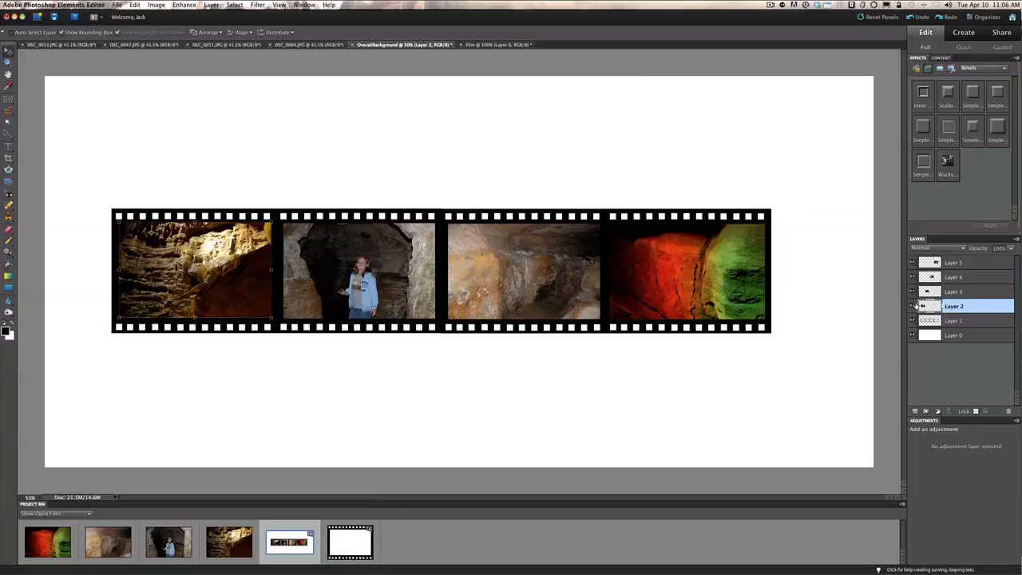
Step: Rename the filmstrip's Layer 1 to Film and move it to the top of the layer stack
left_click(963, 321)
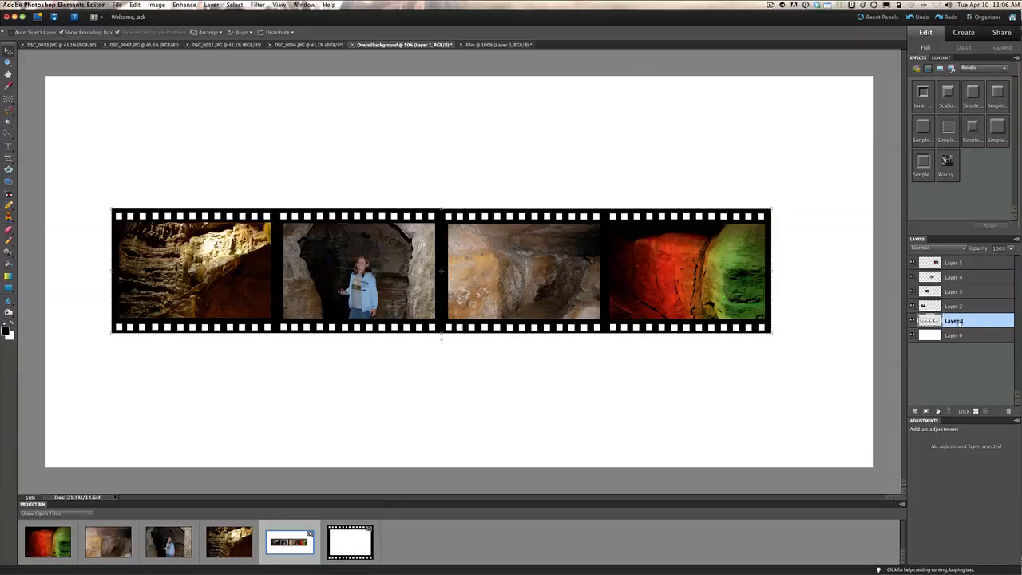
double_click(959, 321)
type("Film")
key("Return")
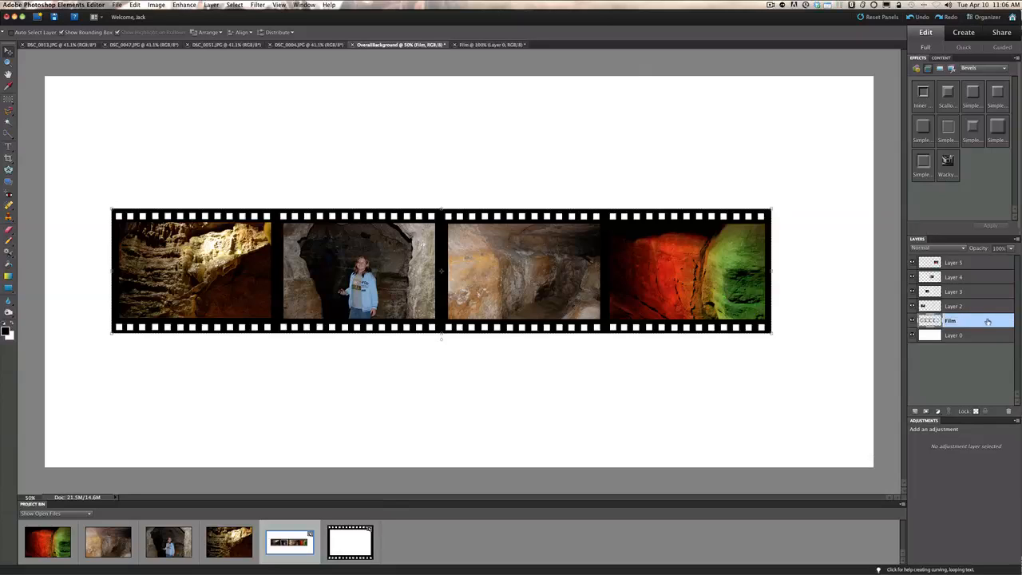
left_click_drag(987, 322, 989, 263)
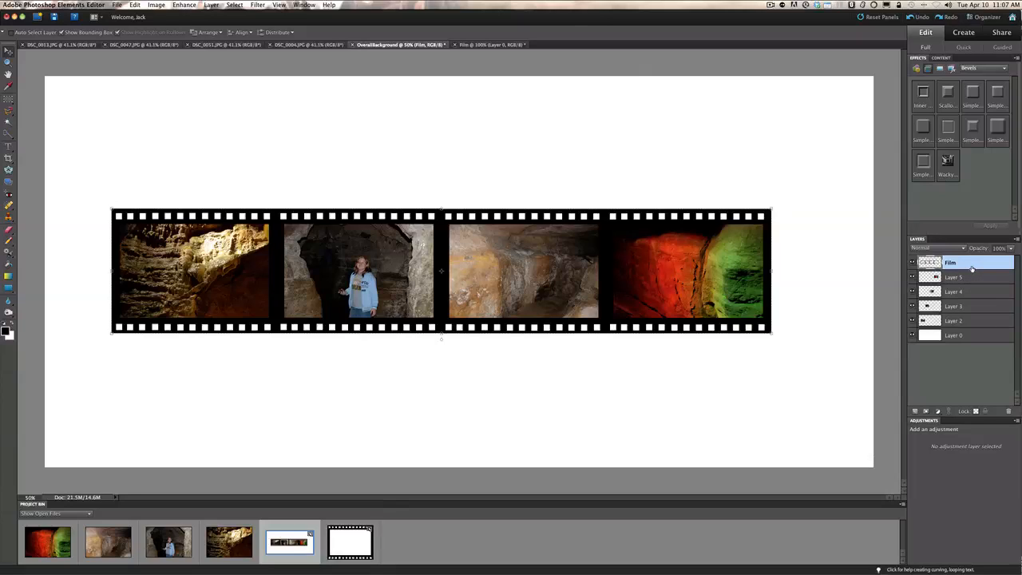
Step: Merge the Film layer with the four photo layers, Layer 2 through Layer 5, leaving the white Layer 0 separate
key("super+e")
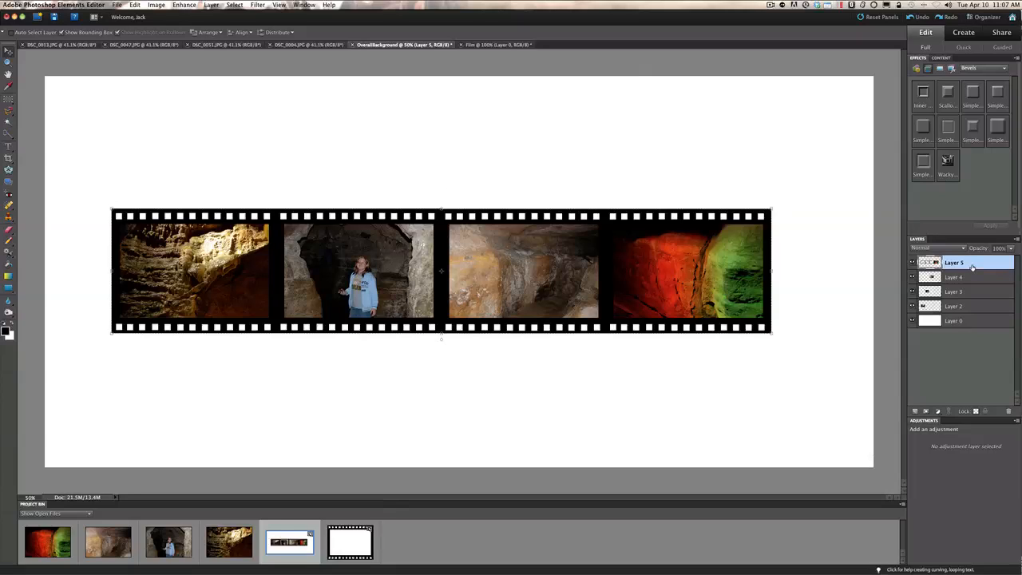
left_click(911, 17)
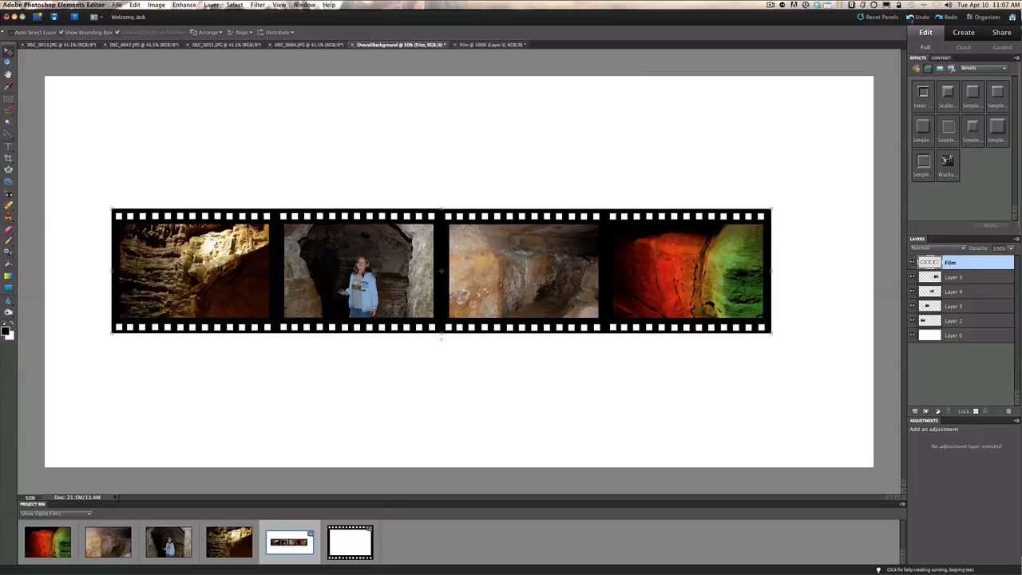
left_click(979, 320, "shift")
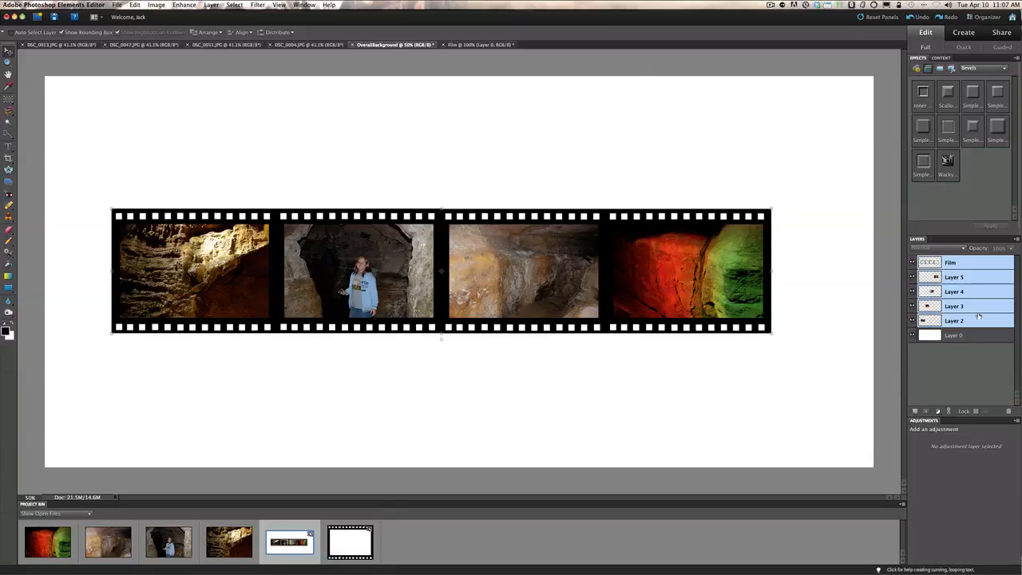
key("super+e")
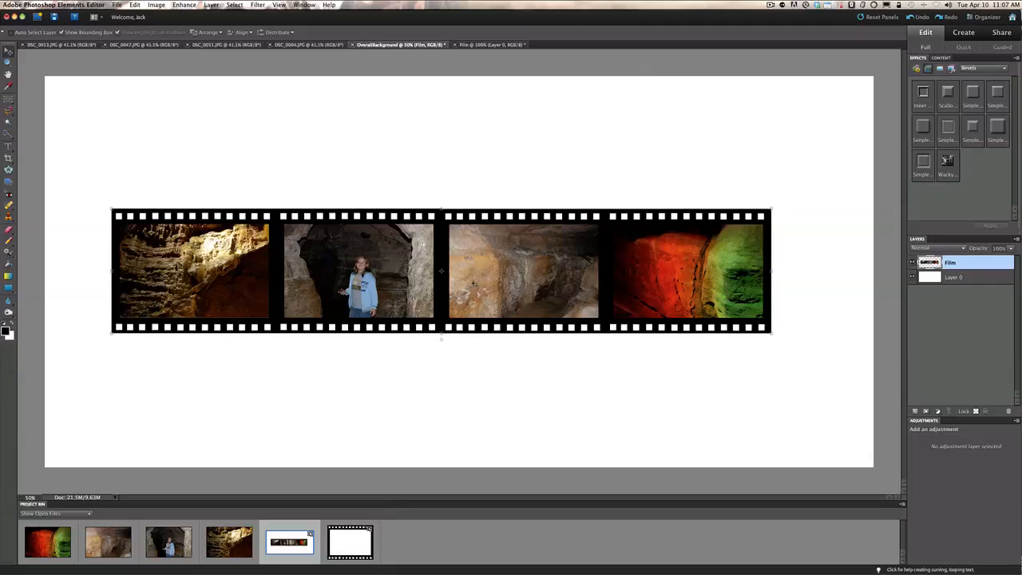
Step: Rotate the merged Film layer 90° right so the filmstrip stands vertically
left_click(156, 10)
mouse_move(184, 15)
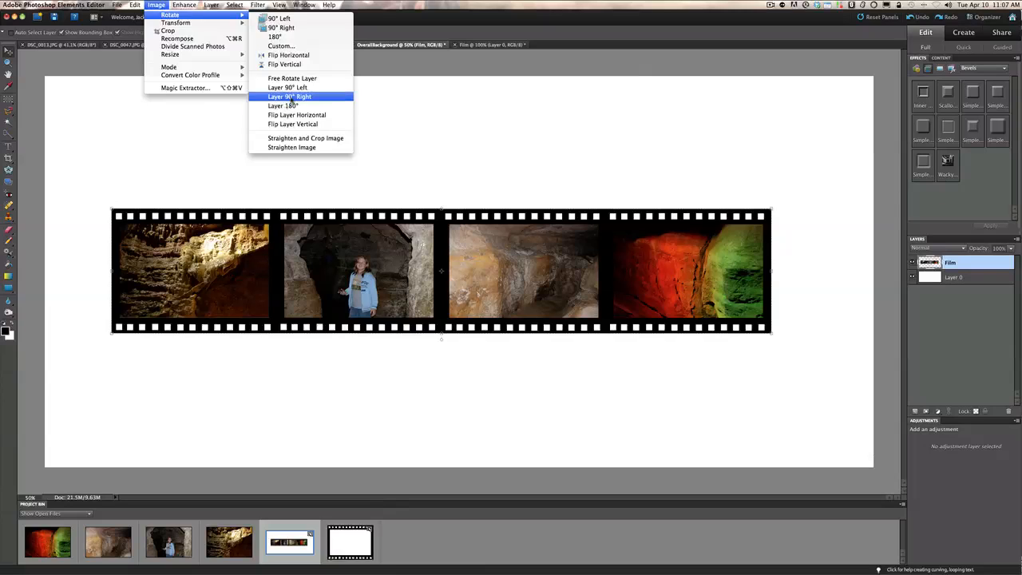
left_click(292, 97)
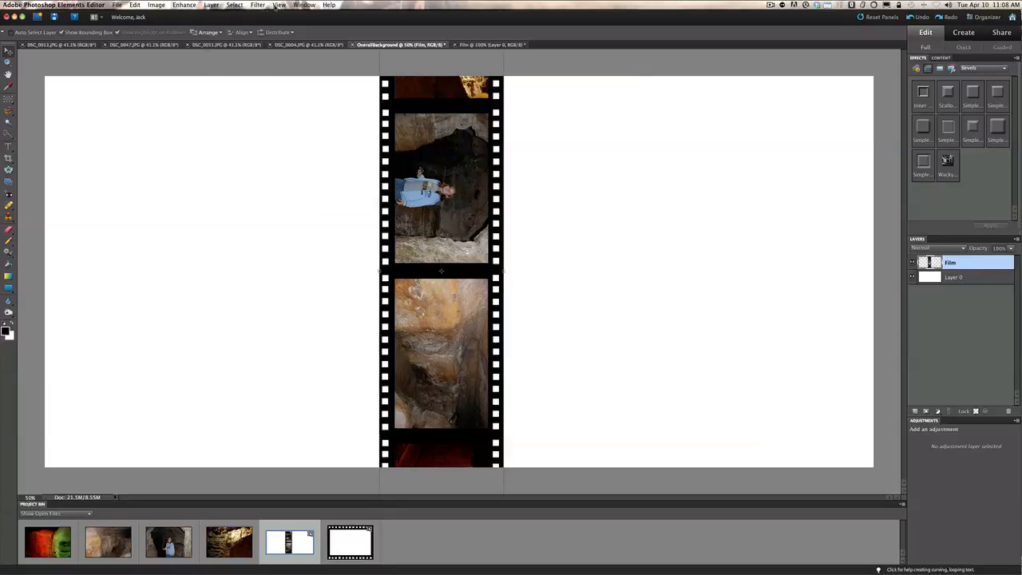
Step: Bend the vertical Film layer into a gentle S-wave with the Shear filter, using three curve points, a slightly shifted end point and Wrap Around
left_click(279, 6)
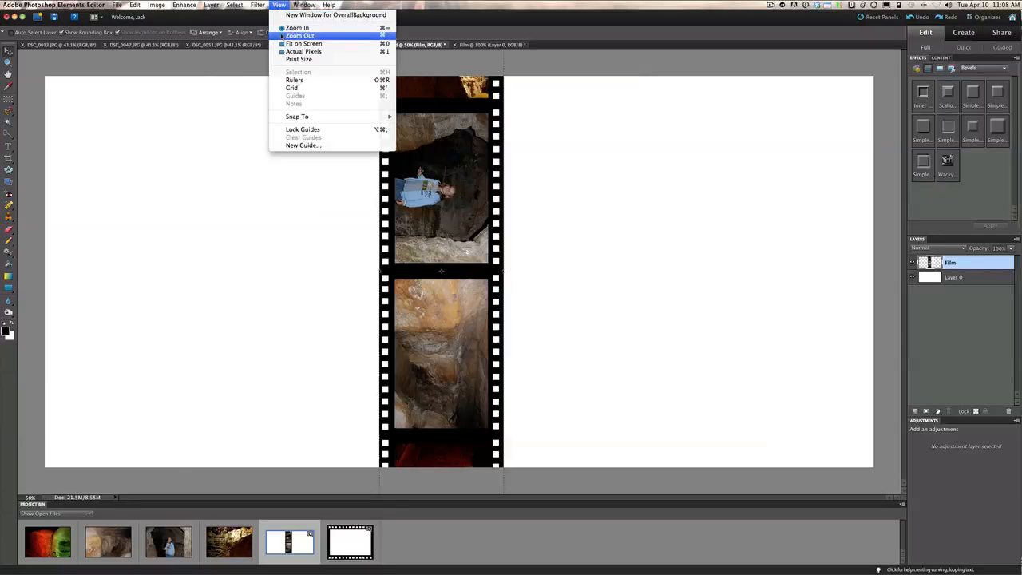
left_click(281, 36)
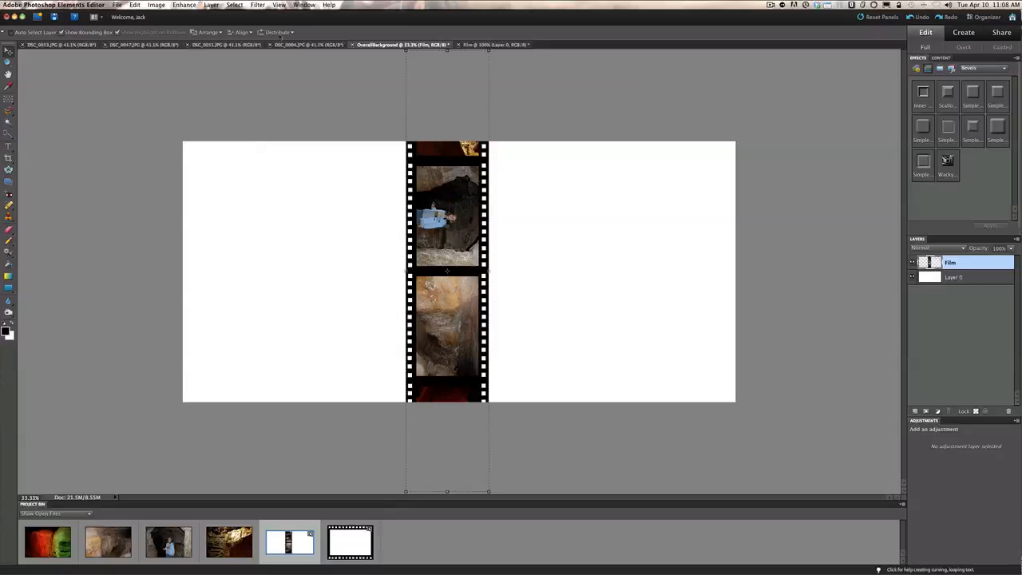
left_click(257, 4)
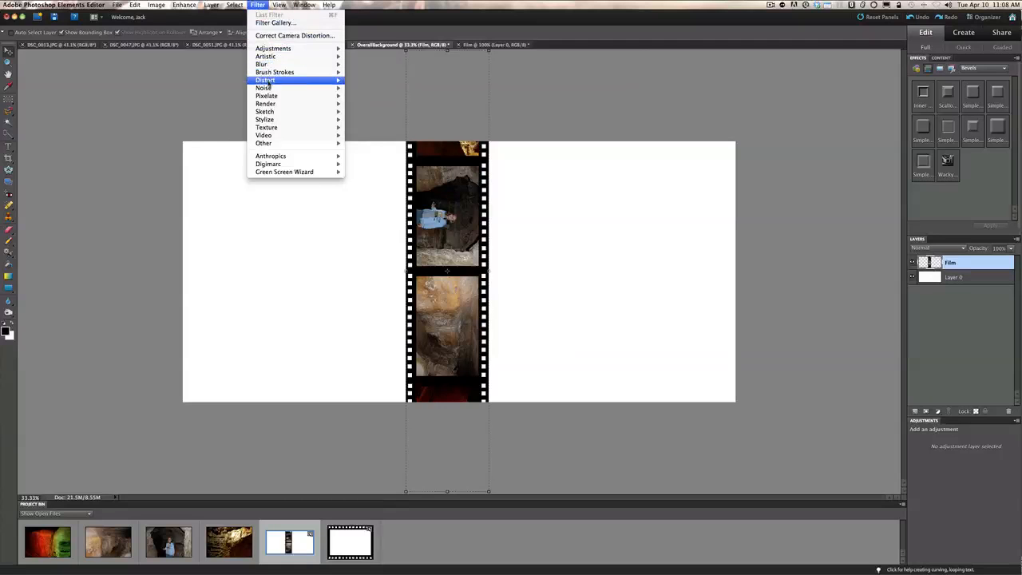
mouse_move(269, 82)
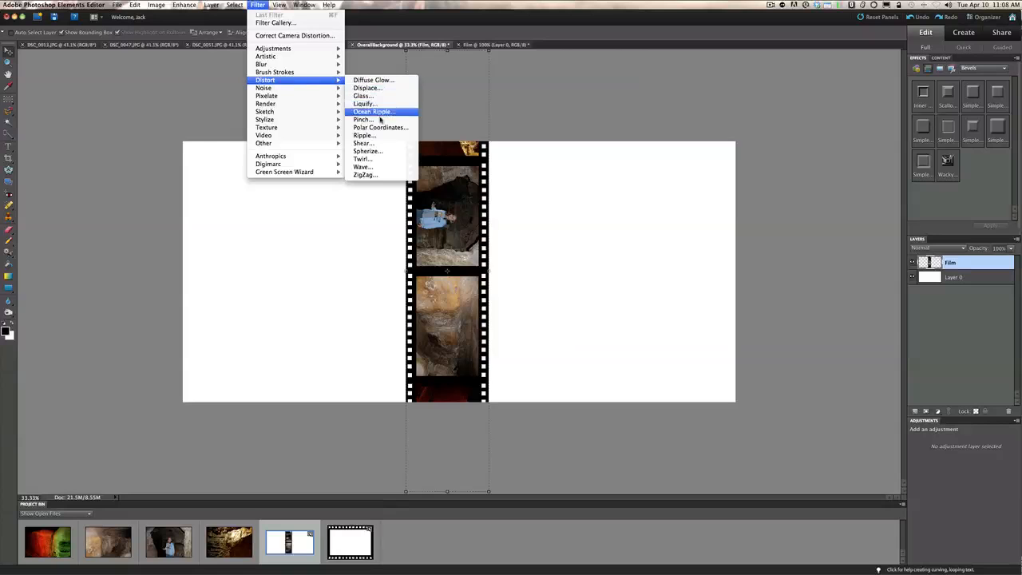
left_click(364, 143)
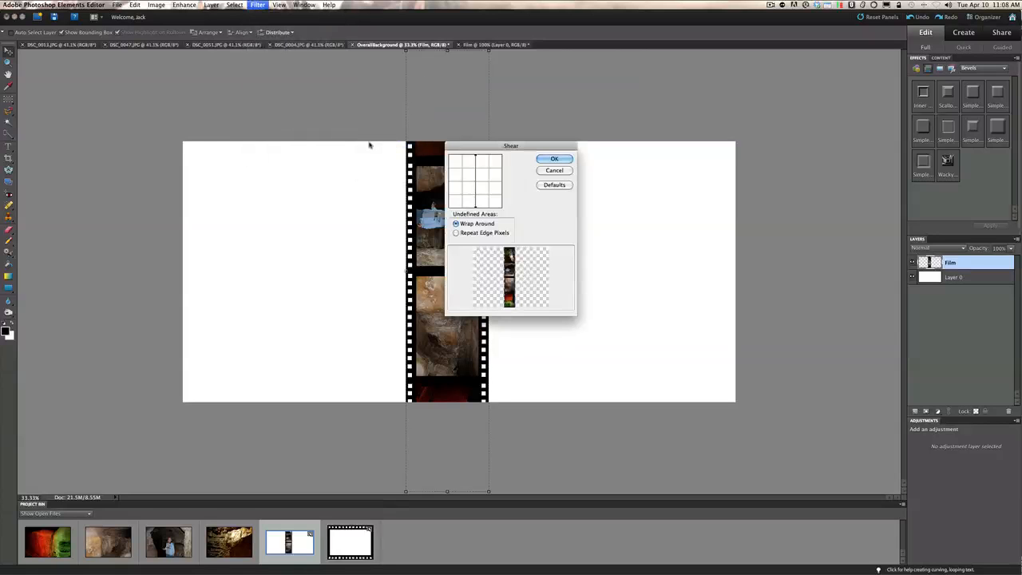
left_click_drag(515, 147, 282, 54)
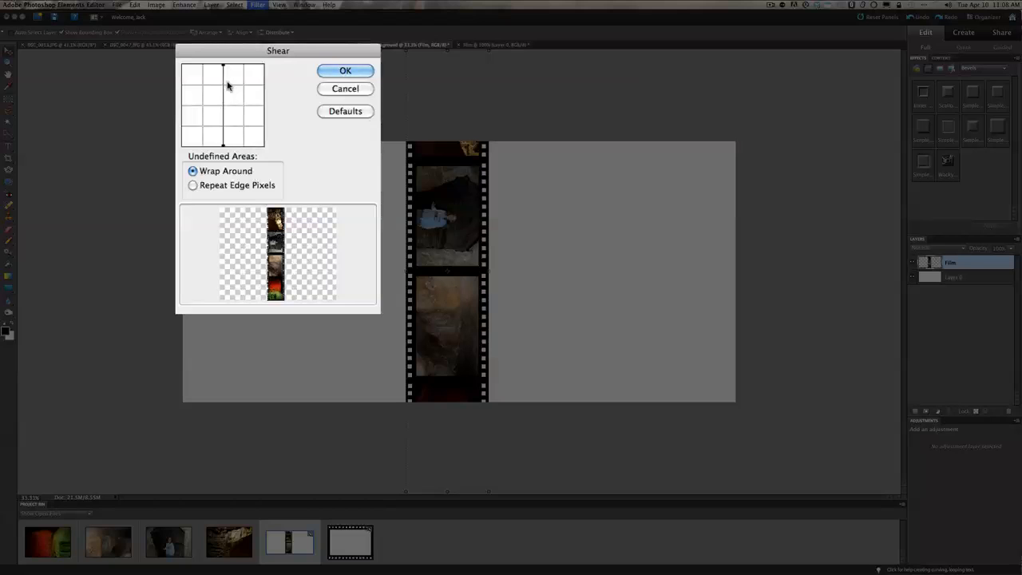
left_click_drag(223, 87, 216, 131)
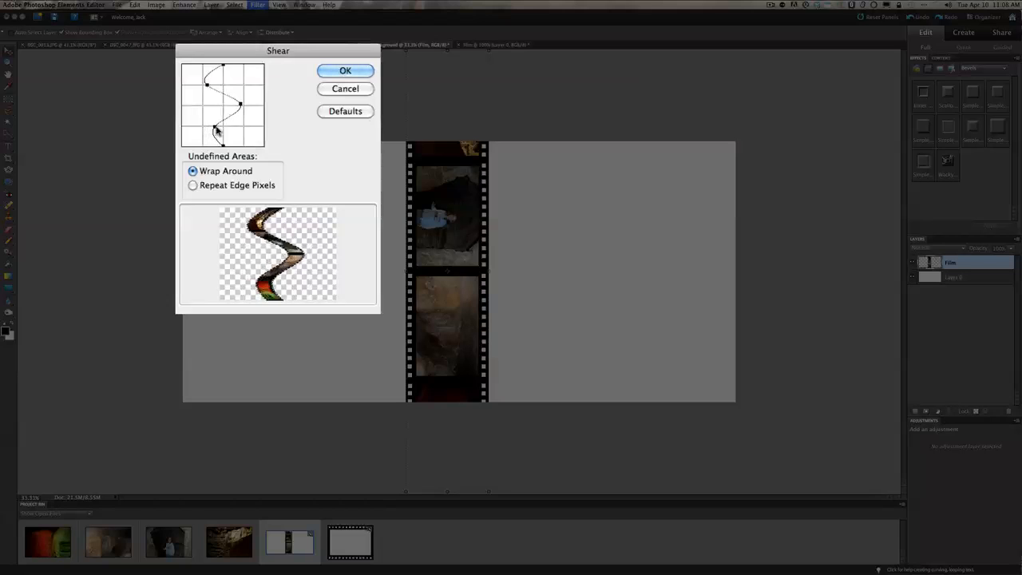
left_click_drag(239, 103, 214, 84)
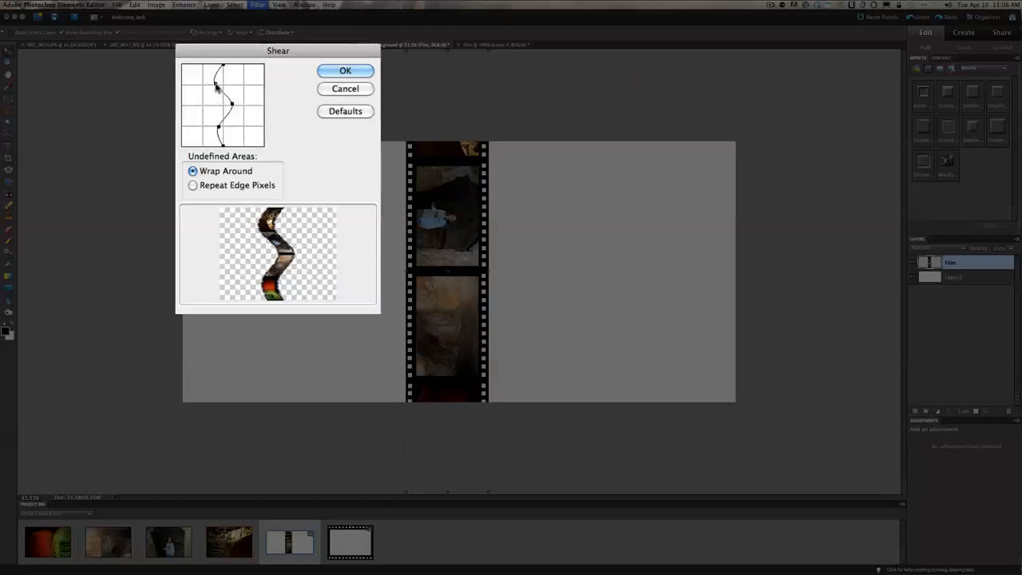
left_click(216, 85)
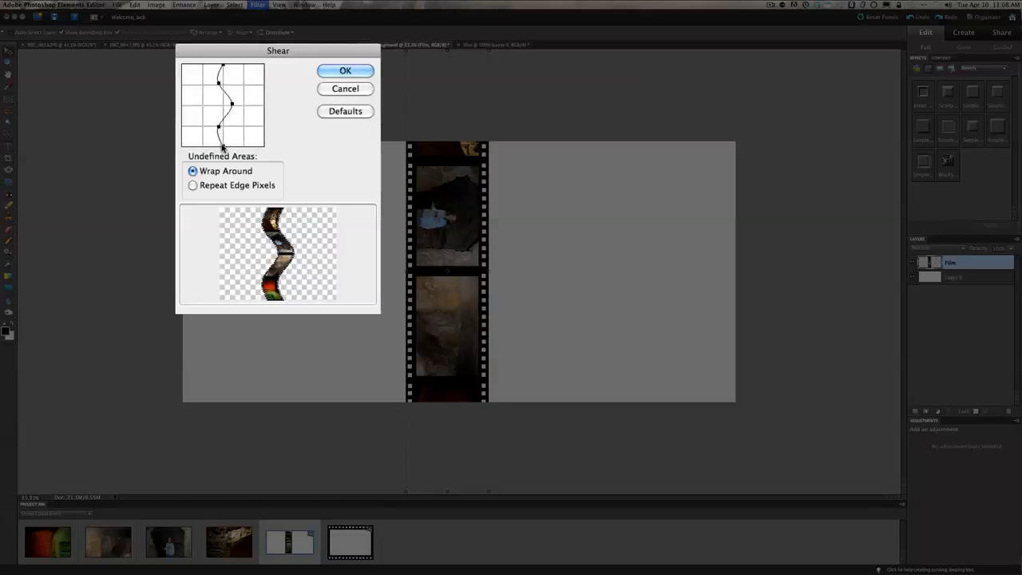
left_click_drag(223, 145, 227, 146)
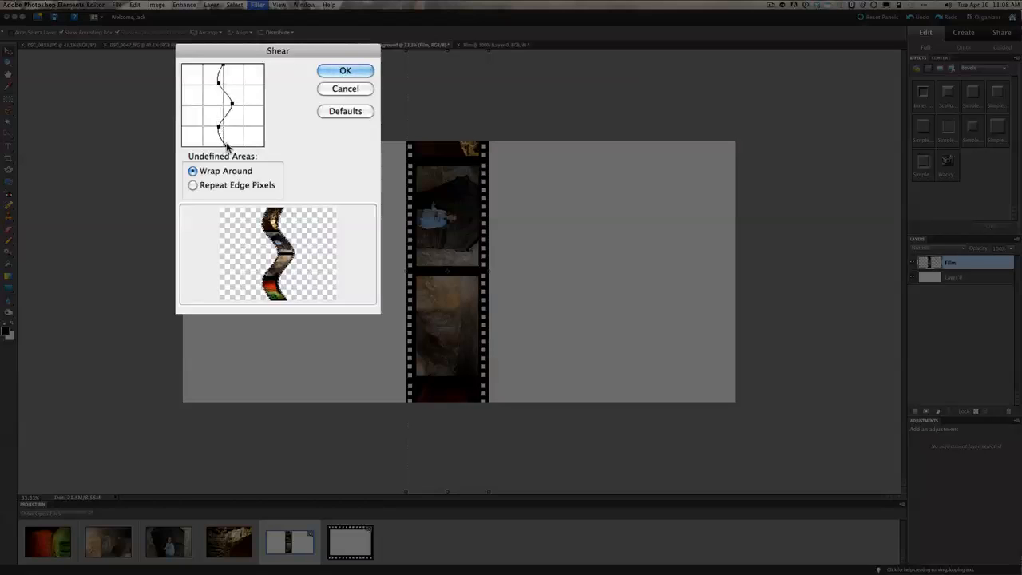
left_click(340, 73)
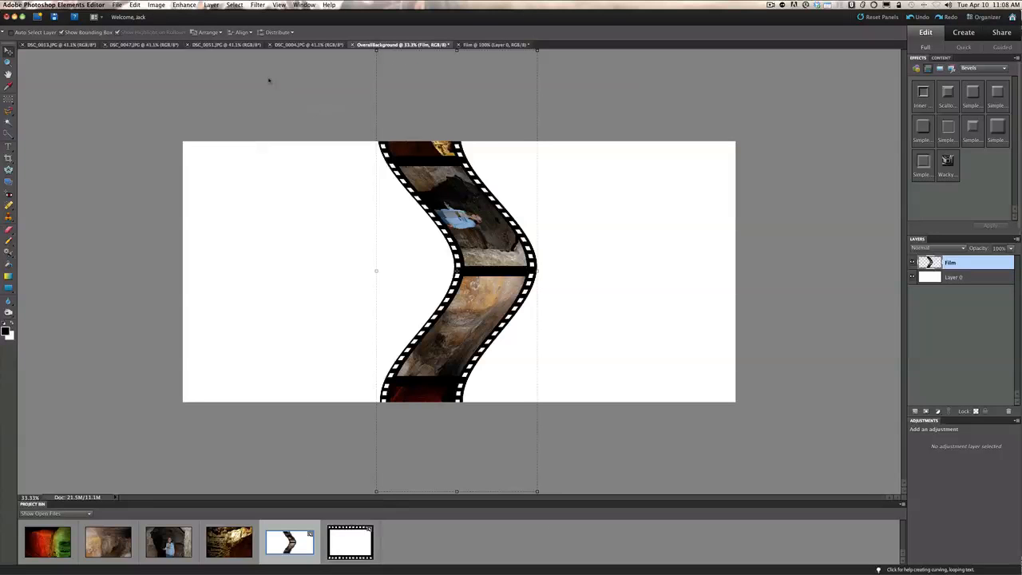
Step: Rotate the bent Film layer 90° left so the wavy filmstrip runs horizontally
left_click(157, 5)
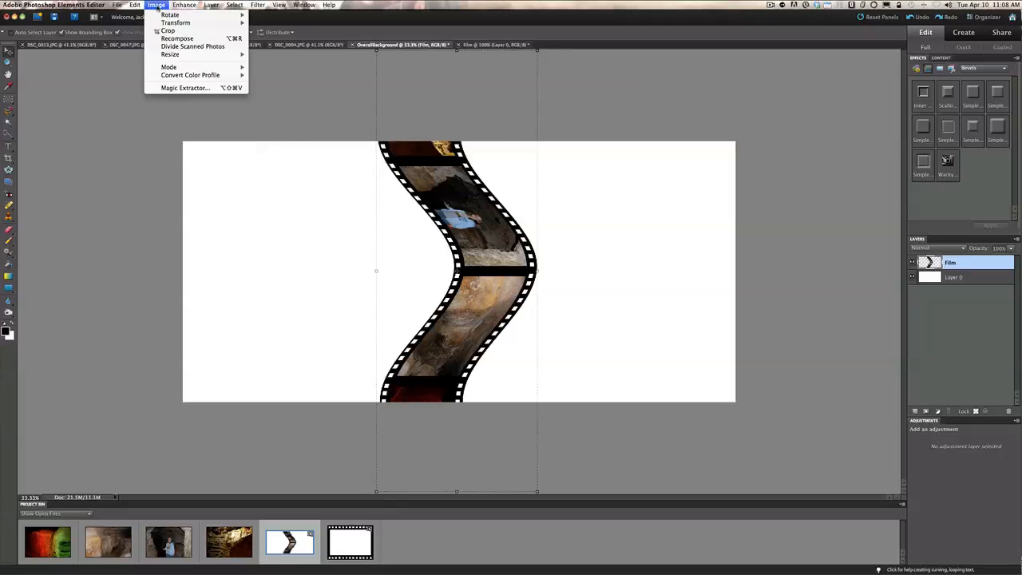
mouse_move(157, 7)
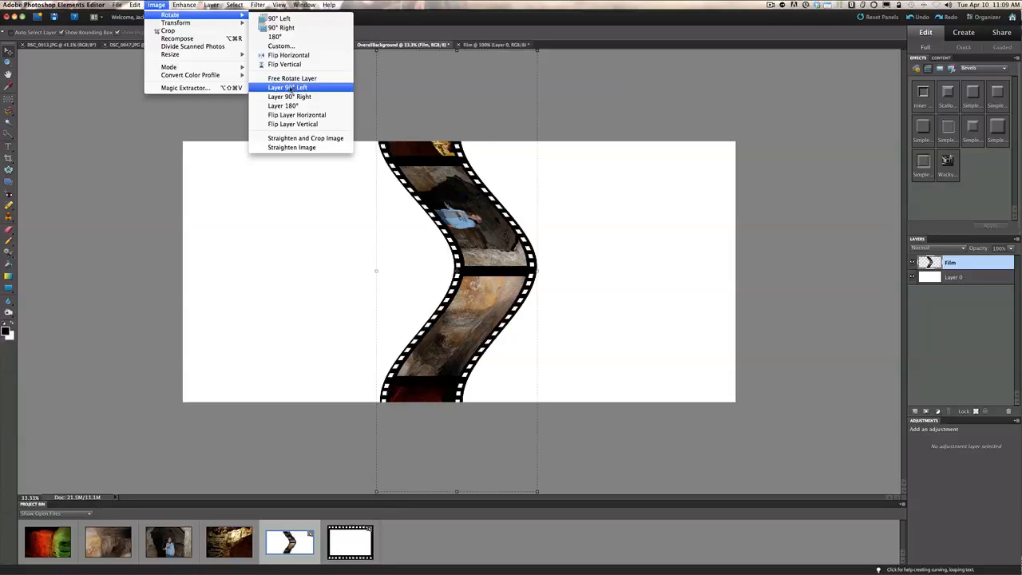
left_click(289, 88)
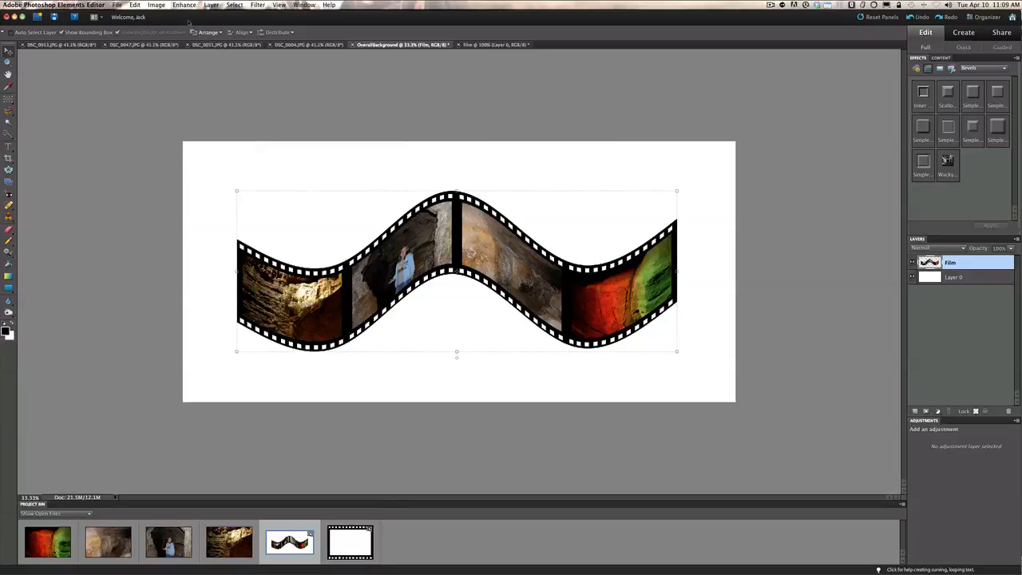
Step: Taper the Film layer in perspective, enlarging its left end to about 120.7% height and shrinking the right end, shift it slightly upward, and commit
left_click(158, 5)
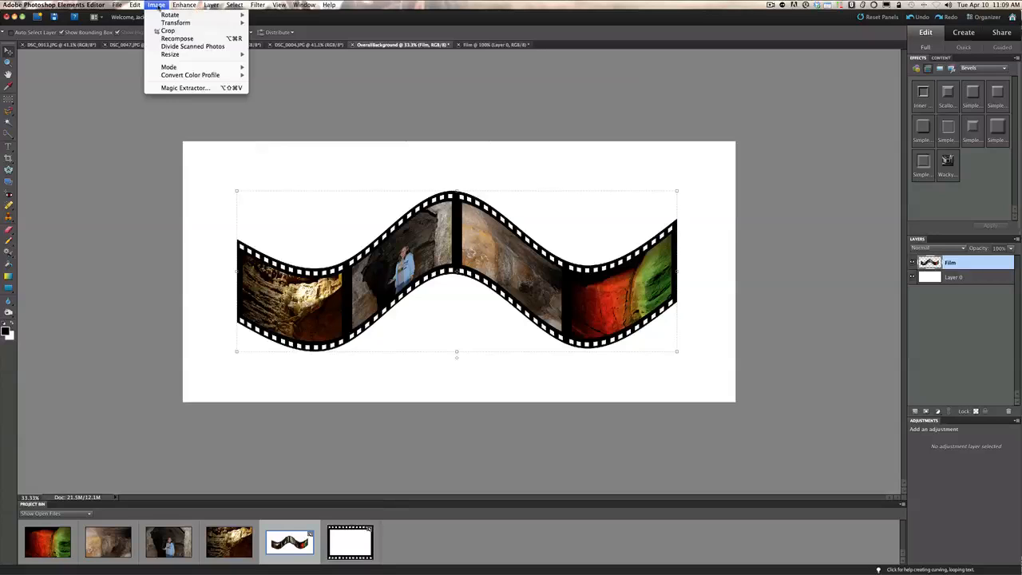
mouse_move(168, 24)
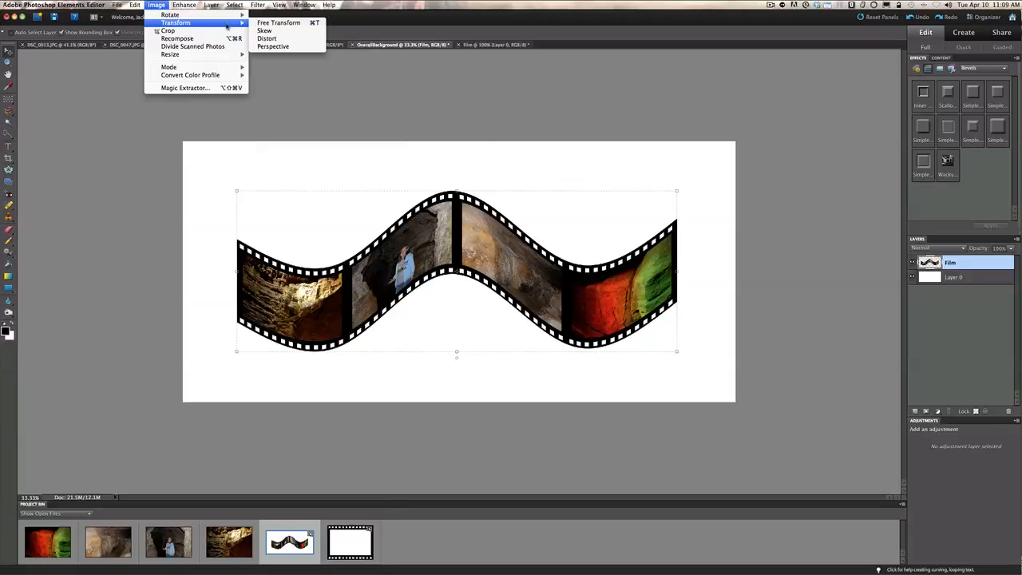
left_click(267, 39)
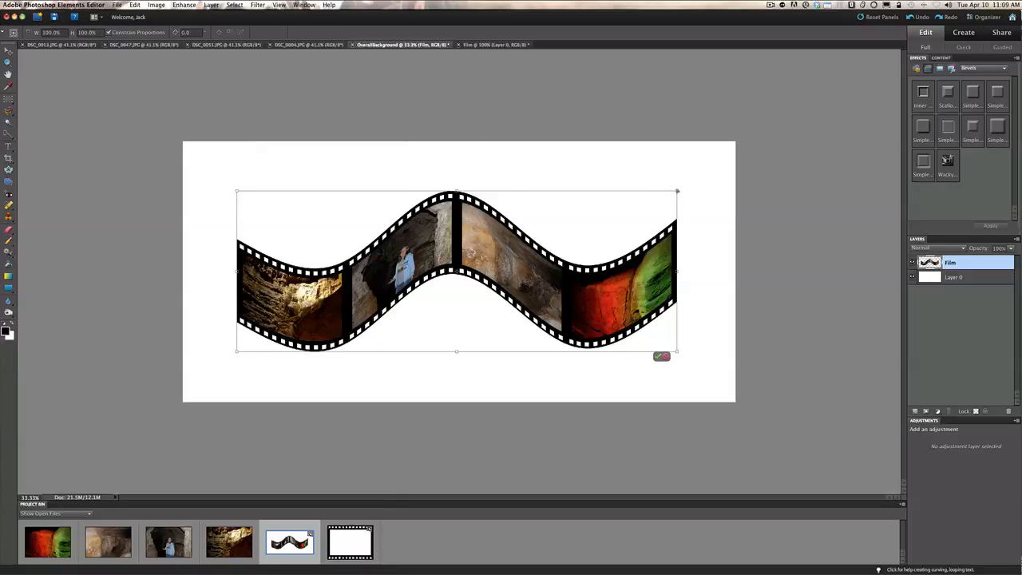
left_click_drag(677, 192, 677, 228)
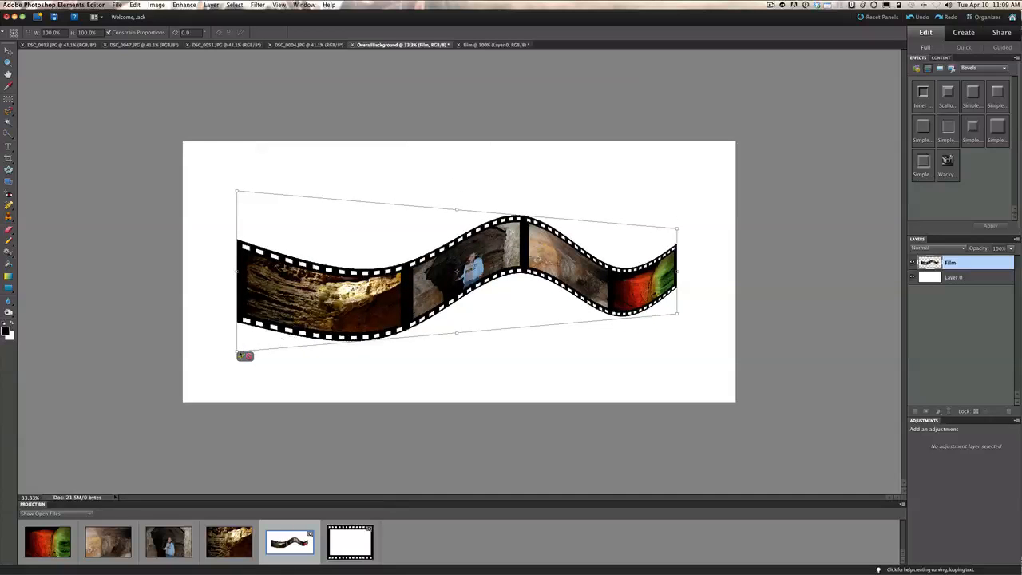
mouse_move(237, 352)
left_mouse_down()
mouse_move(216, 353)
mouse_move(231, 365)
left_mouse_up()
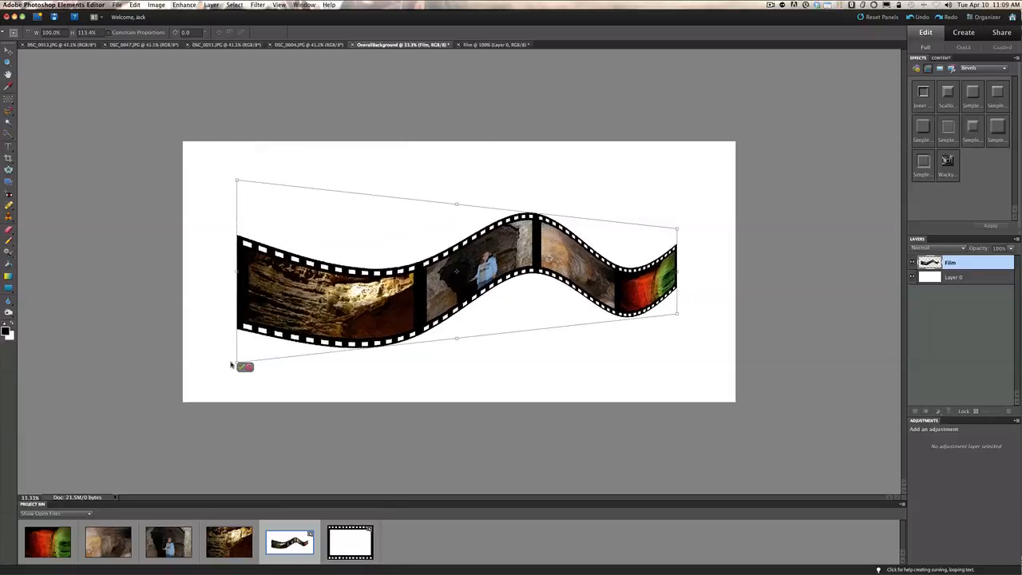
mouse_move(677, 313)
left_mouse_down()
mouse_move(684, 290)
mouse_move(686, 301)
left_mouse_up()
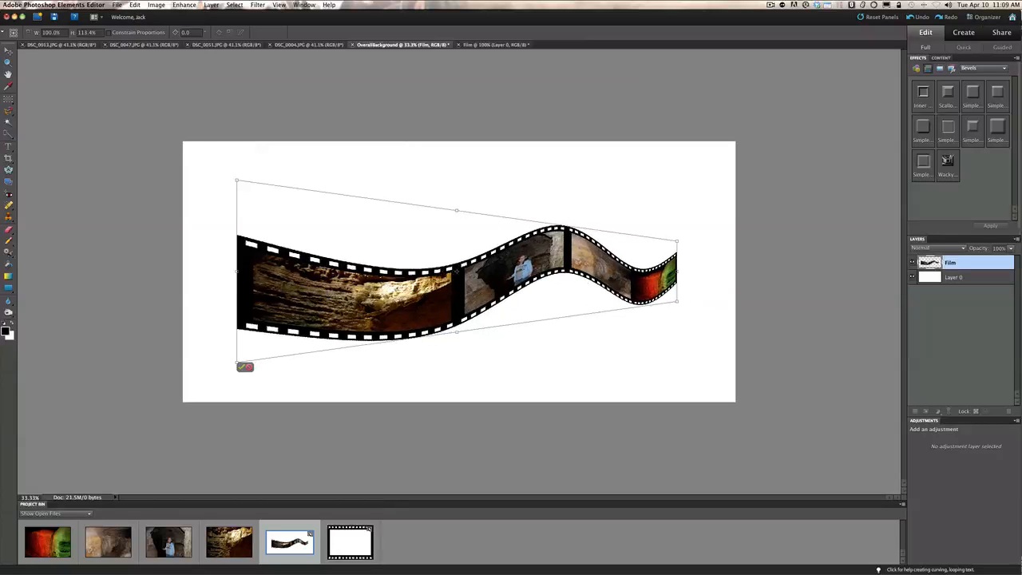
left_click_drag(542, 273, 544, 254)
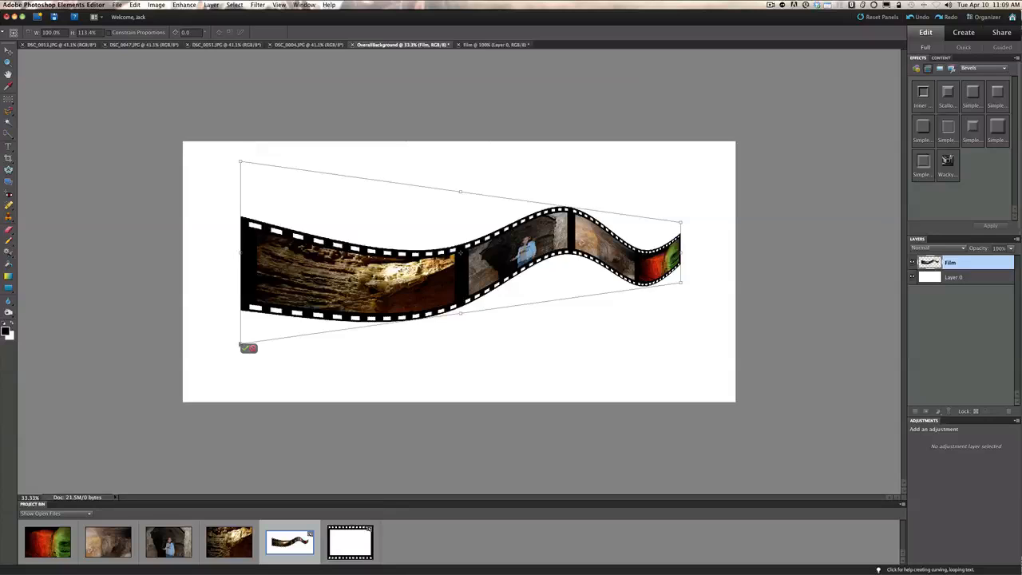
left_click_drag(241, 342, 241, 348)
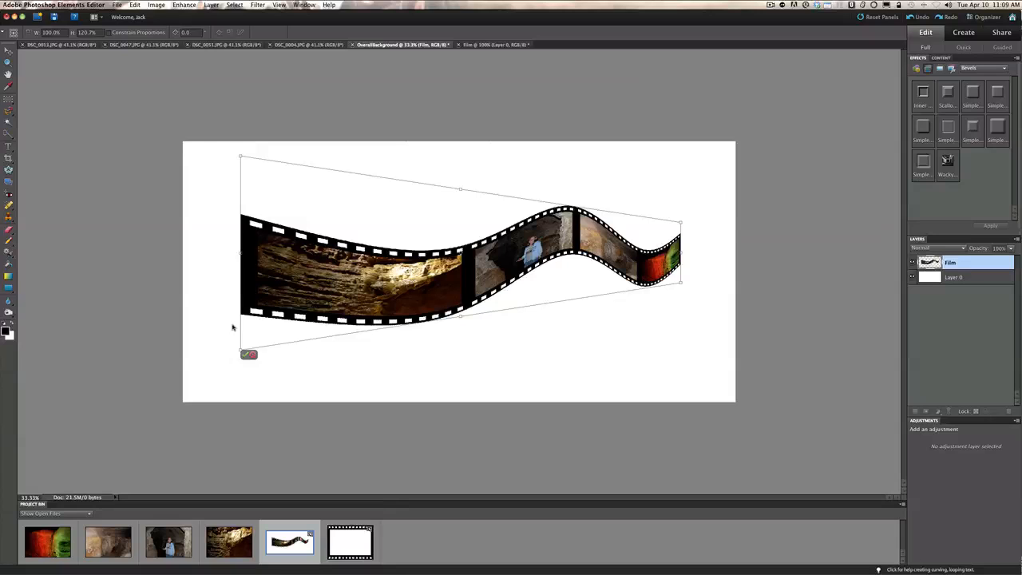
left_click(245, 354)
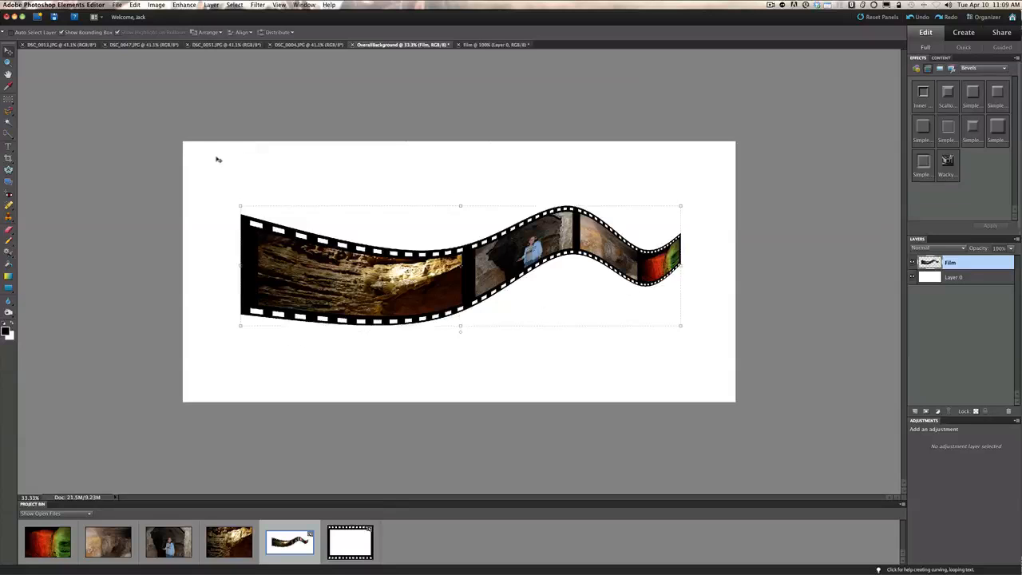
Step: Narrow the filmstrip to about 94.2% width from its left side, slant both ends by skewing three corners horizontally, and commit the transform
left_click_drag(240, 265, 265, 265)
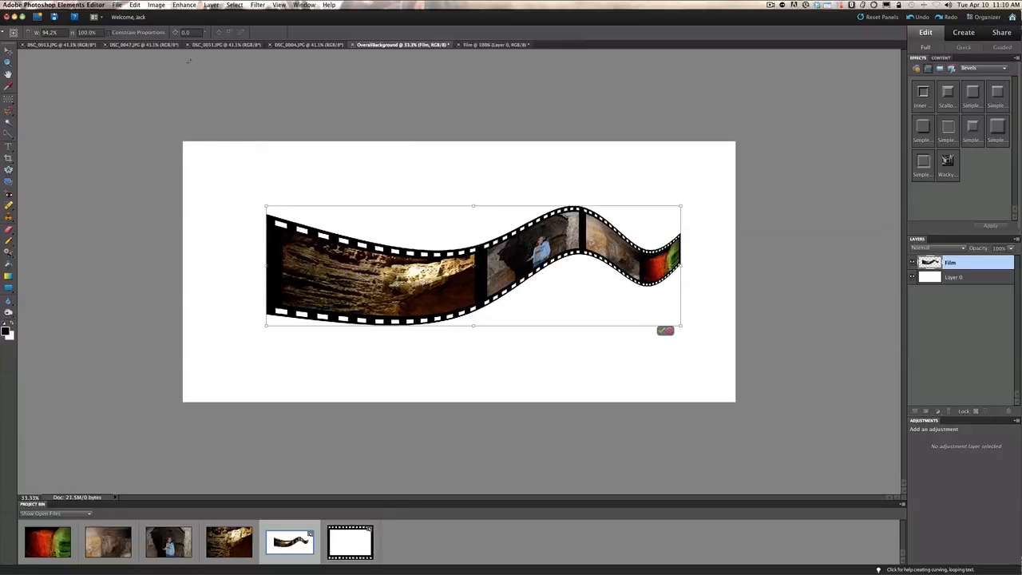
left_click(156, 5)
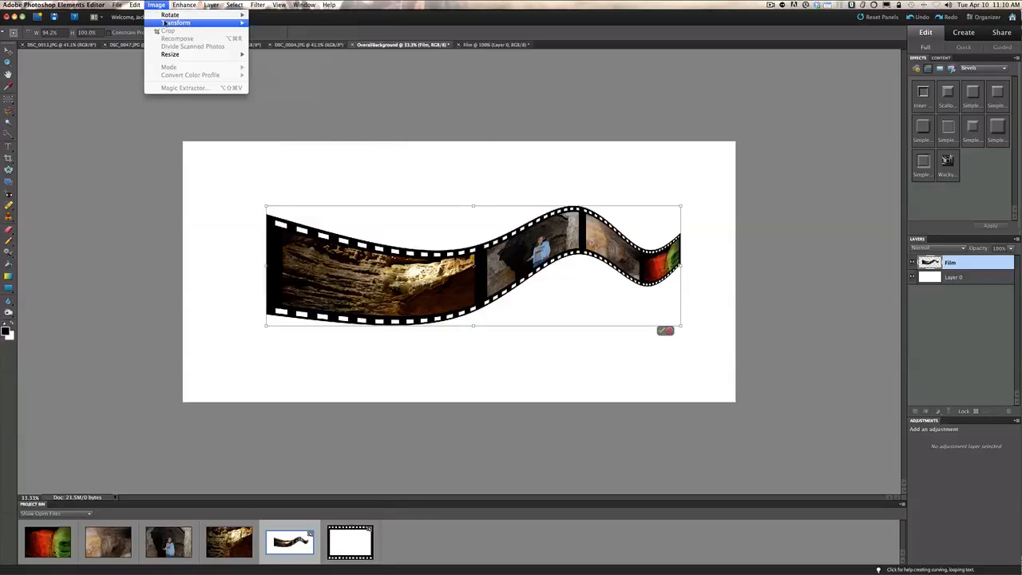
mouse_move(170, 23)
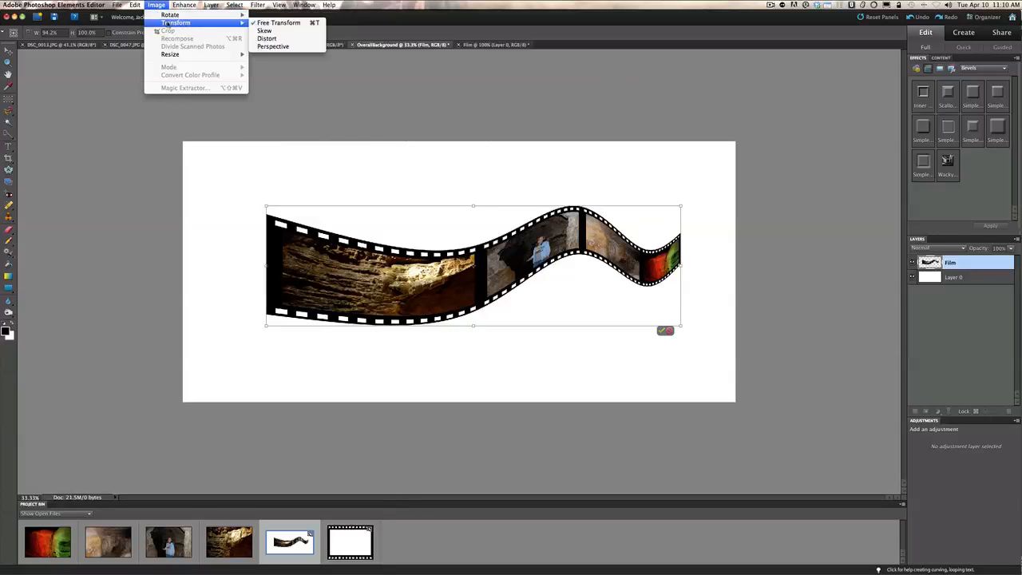
left_click(275, 24)
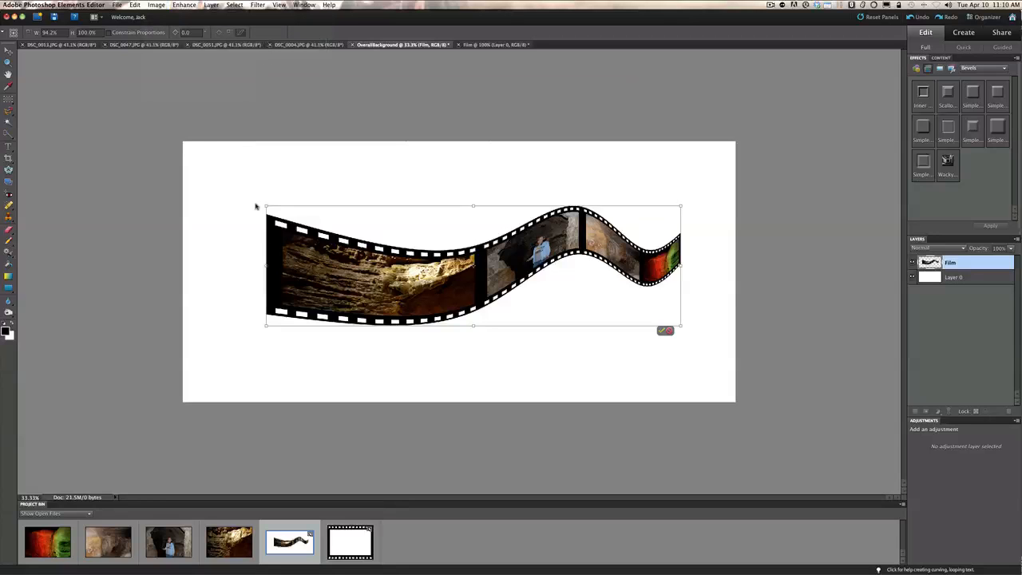
left_click_drag(265, 208, 234, 207)
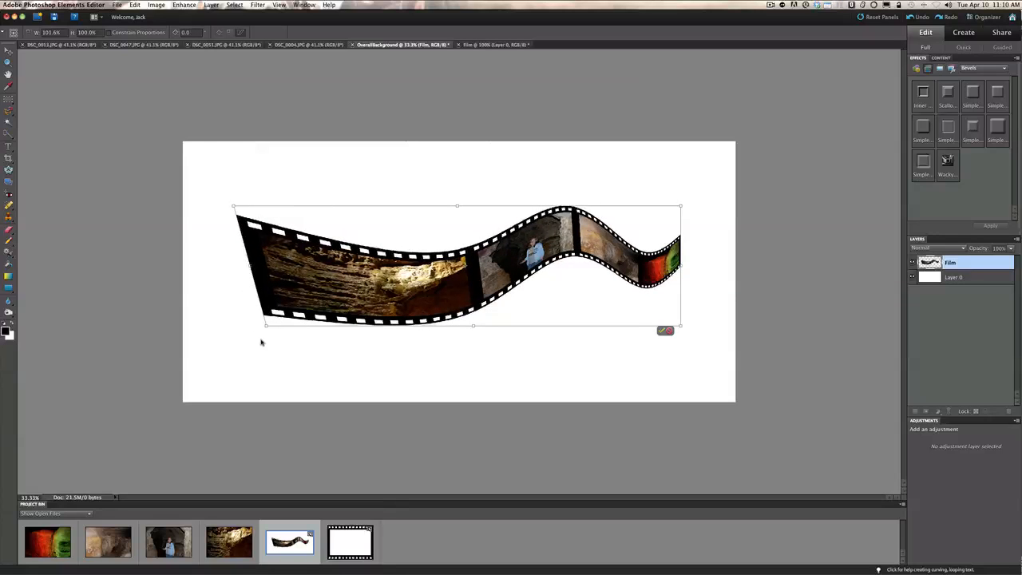
left_click_drag(265, 326, 286, 326)
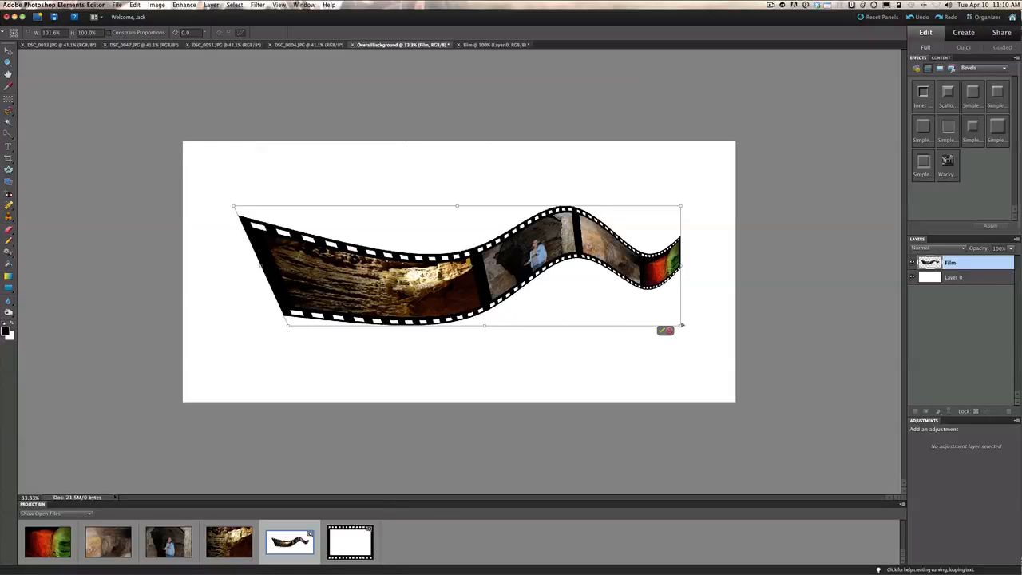
mouse_move(680, 326)
left_mouse_down()
mouse_move(685, 305)
mouse_move(709, 329)
mouse_move(700, 326)
left_mouse_up()
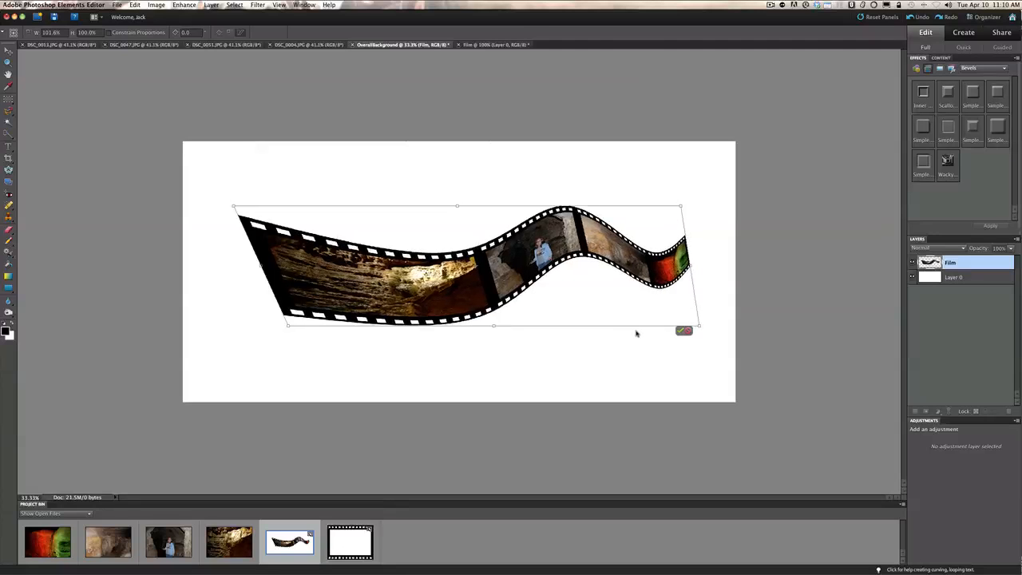
left_click(680, 332)
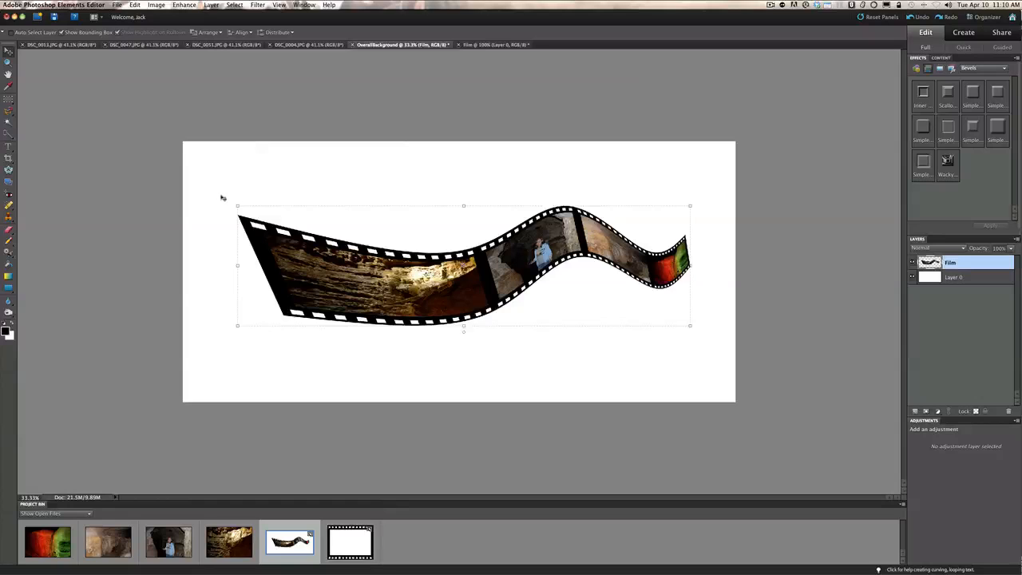
Step: Narrow the Film layer to about 85.3% width from its left side, shift it left toward the canvas centre, and commit the transform
left_click(155, 5)
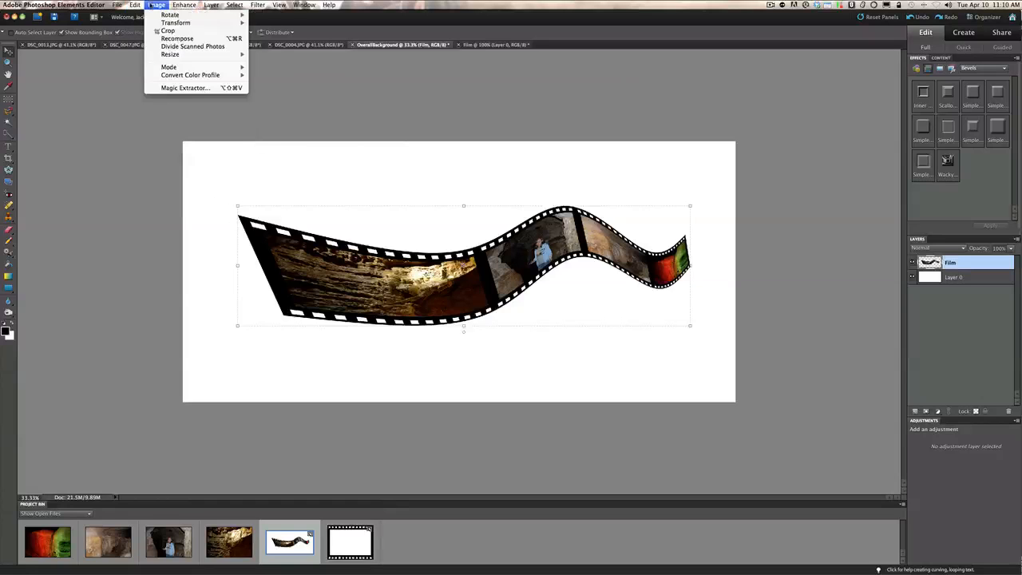
mouse_move(156, 15)
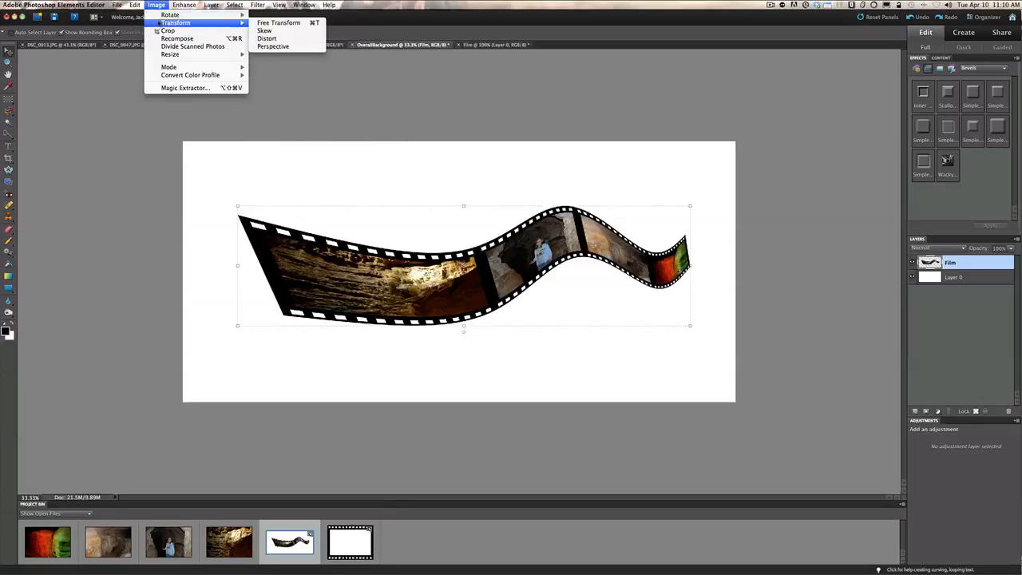
left_click(268, 24)
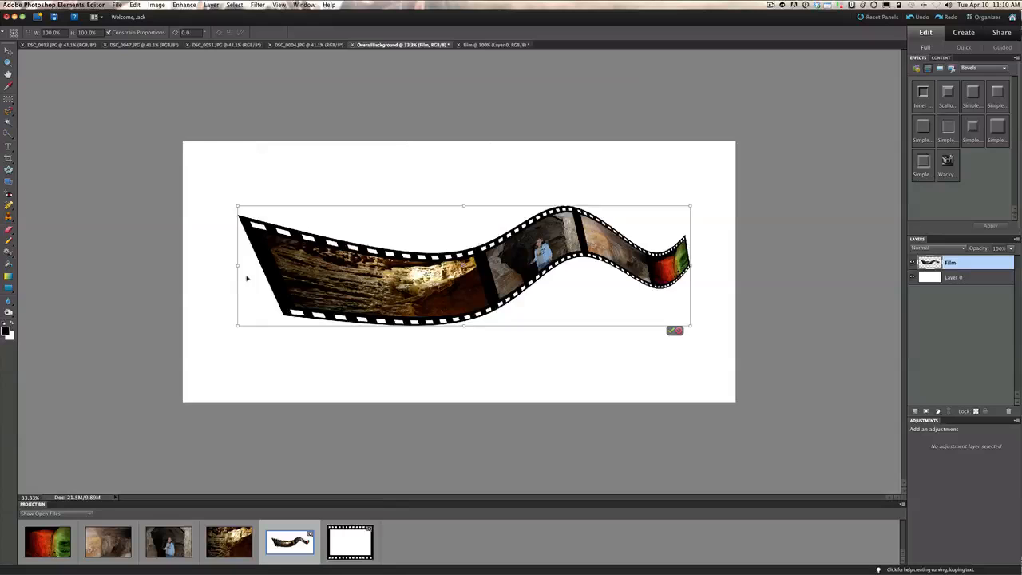
left_click_drag(238, 266, 303, 267)
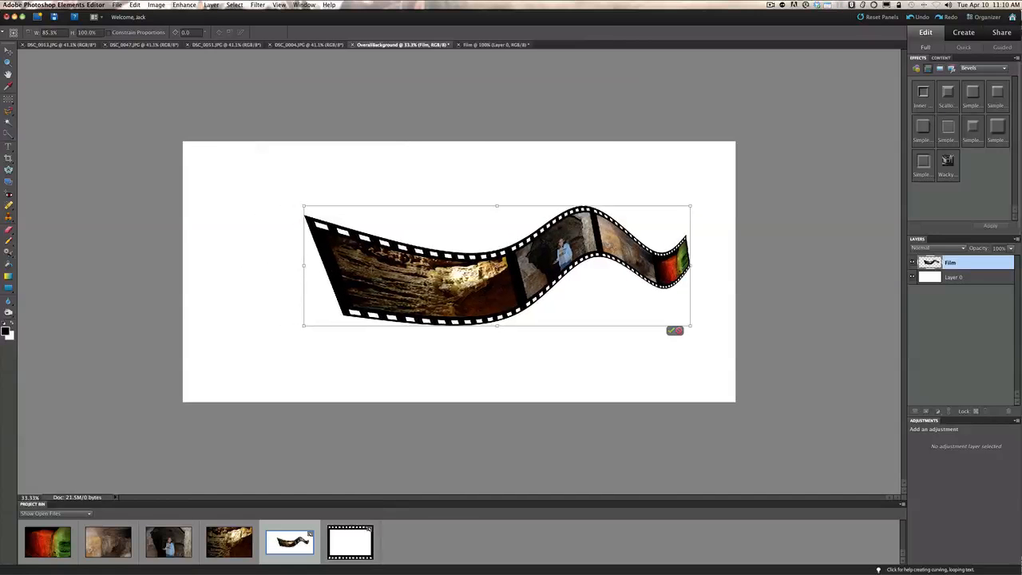
left_click_drag(620, 248, 578, 244)
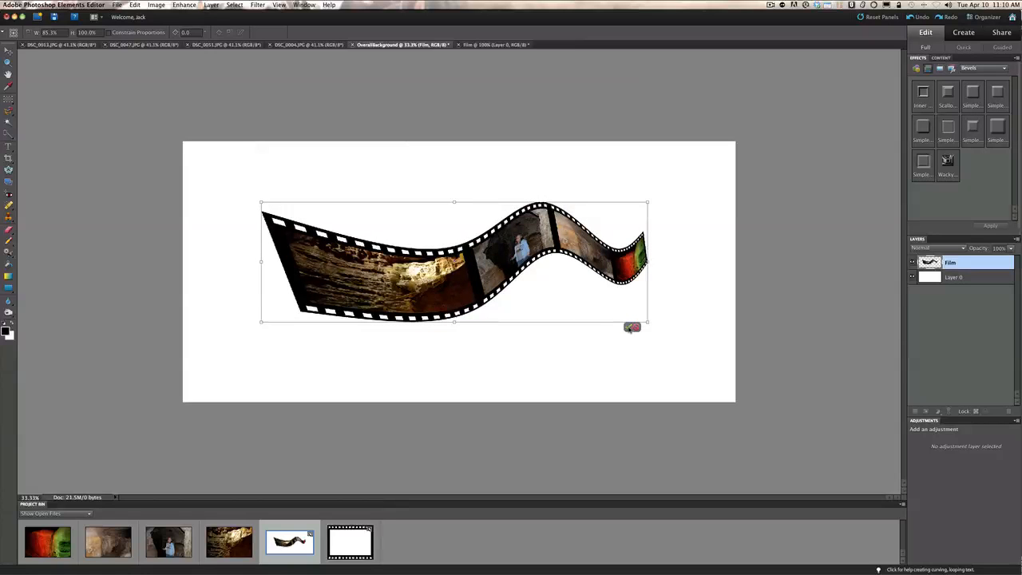
left_click(630, 326)
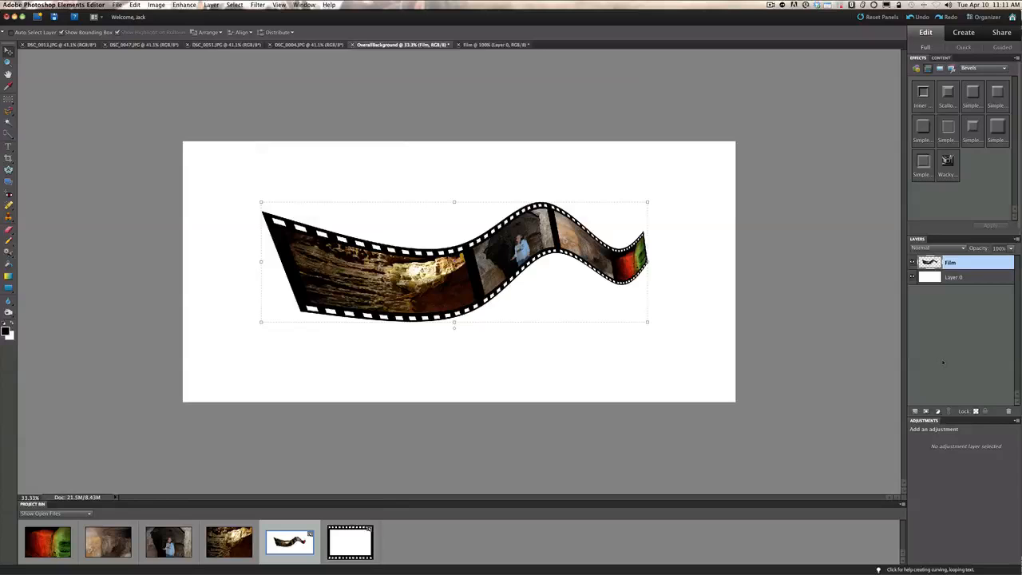
Step: Add a new layer and paint one straight black horizontal stroke across the filmstrip with the soft 300 px brush from Default Brushes
left_click(915, 410)
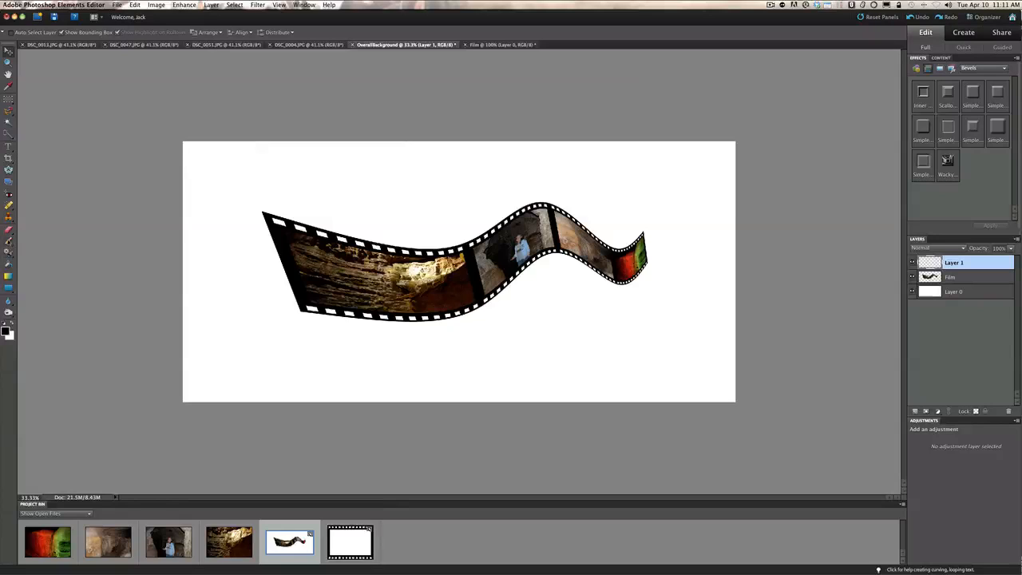
left_click_drag(8, 239, 40, 242)
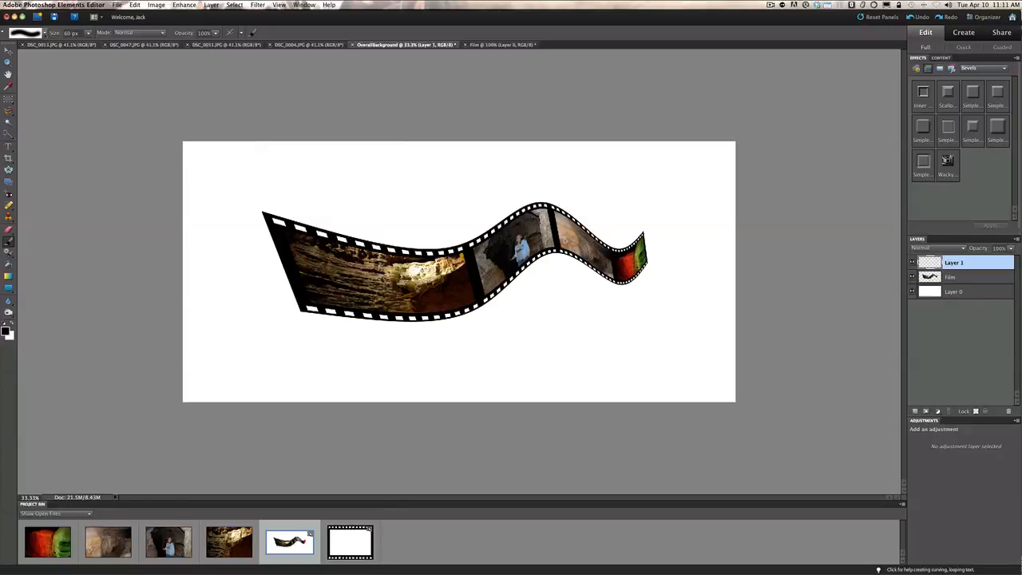
left_click(26, 33)
left_click(54, 53)
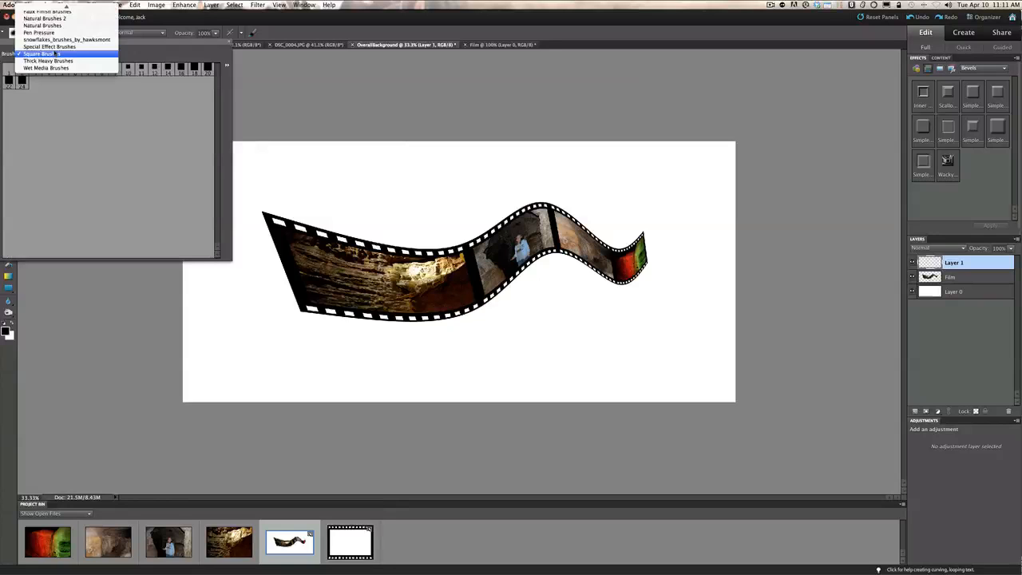
left_click(59, 8)
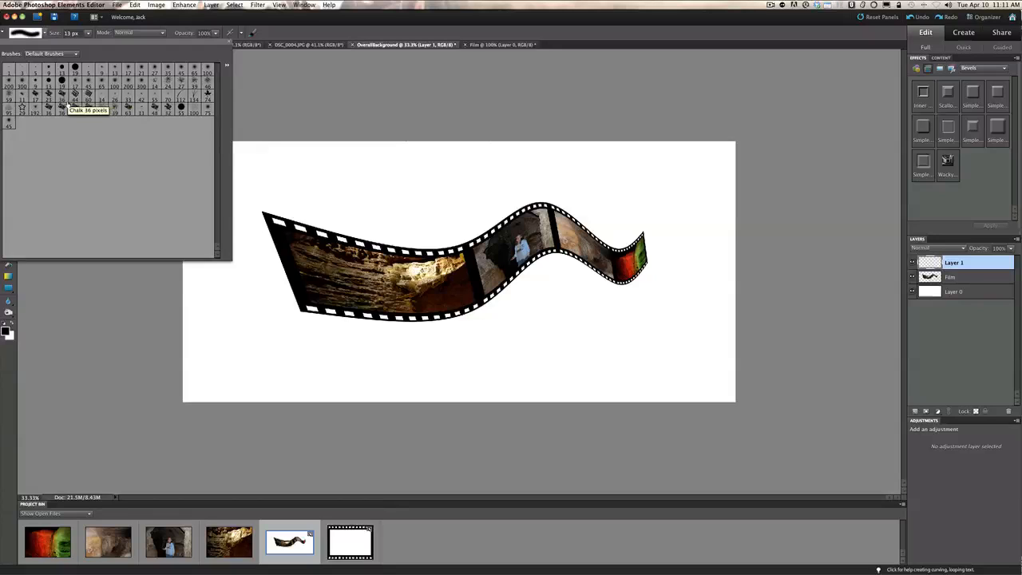
double_click(22, 83)
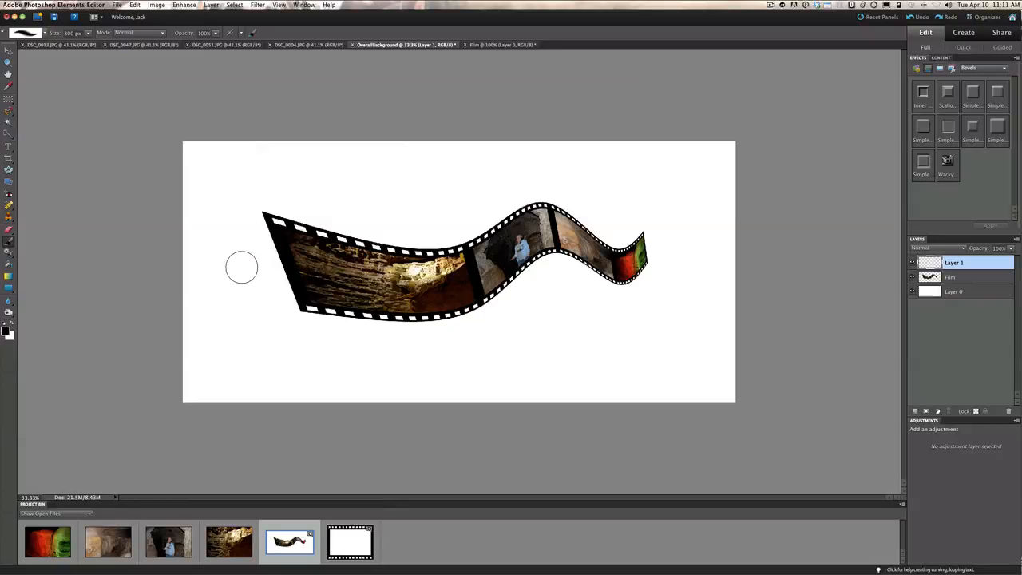
mouse_move(240, 267)
left_mouse_down()
mouse_move(470, 266)
mouse_move(604, 245)
mouse_move(673, 247)
left_mouse_up()
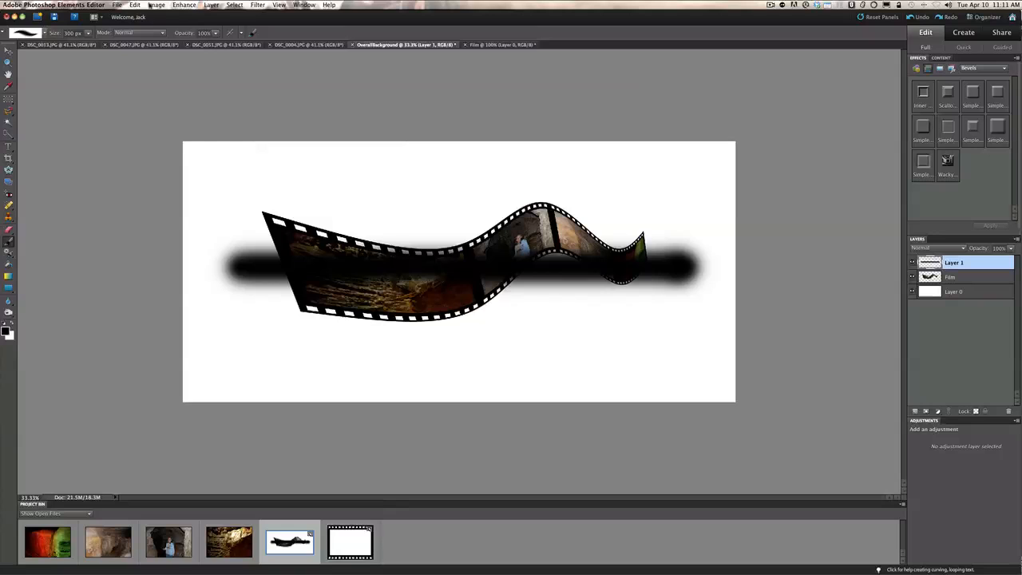
Step: Taper the black stroke in perspective with its left end about 157.6% high, place its narrow tip beneath the filmstrip's right end, and commit
left_click(151, 4)
mouse_move(160, 16)
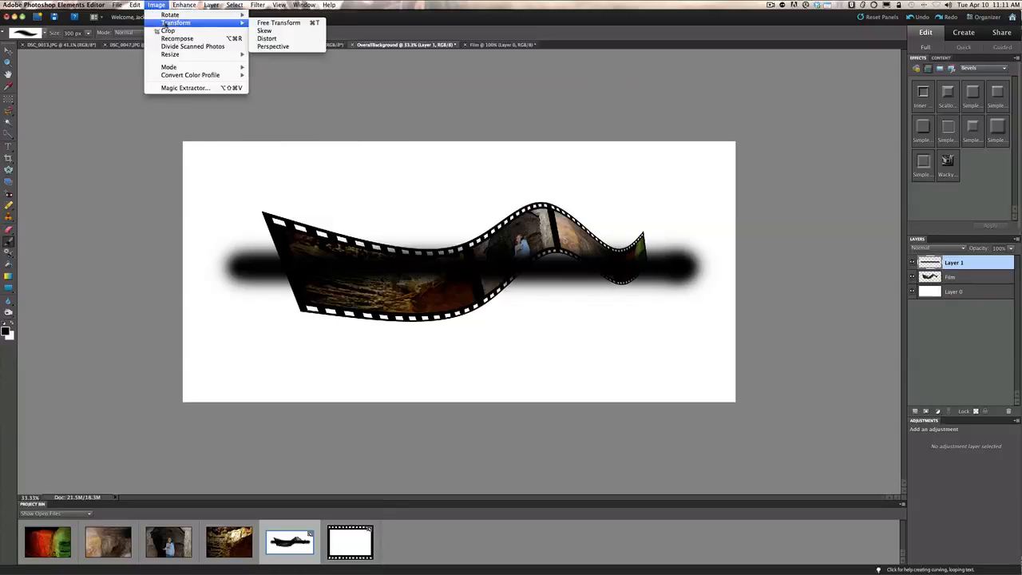
left_click(272, 46)
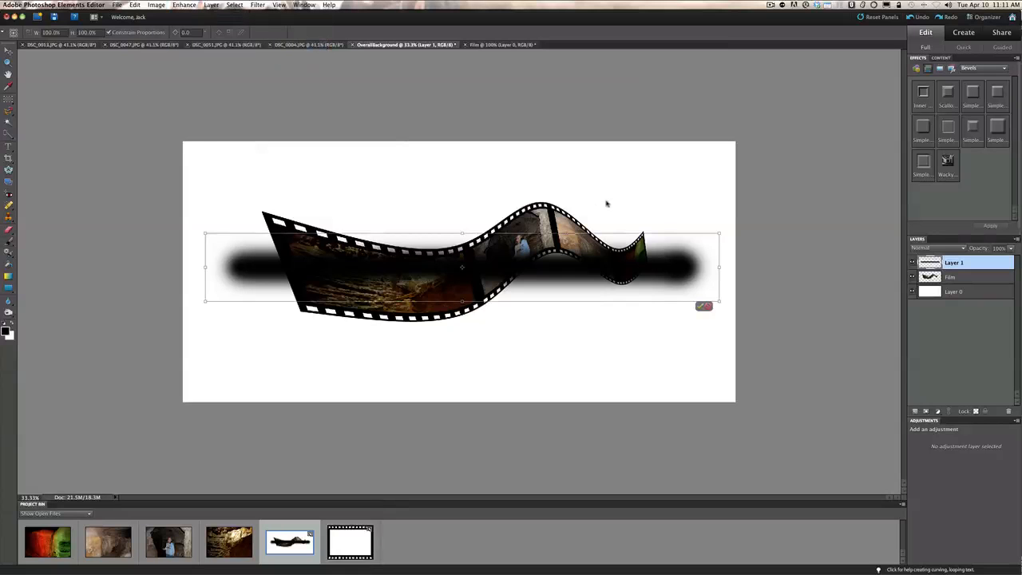
left_click_drag(719, 234, 719, 267)
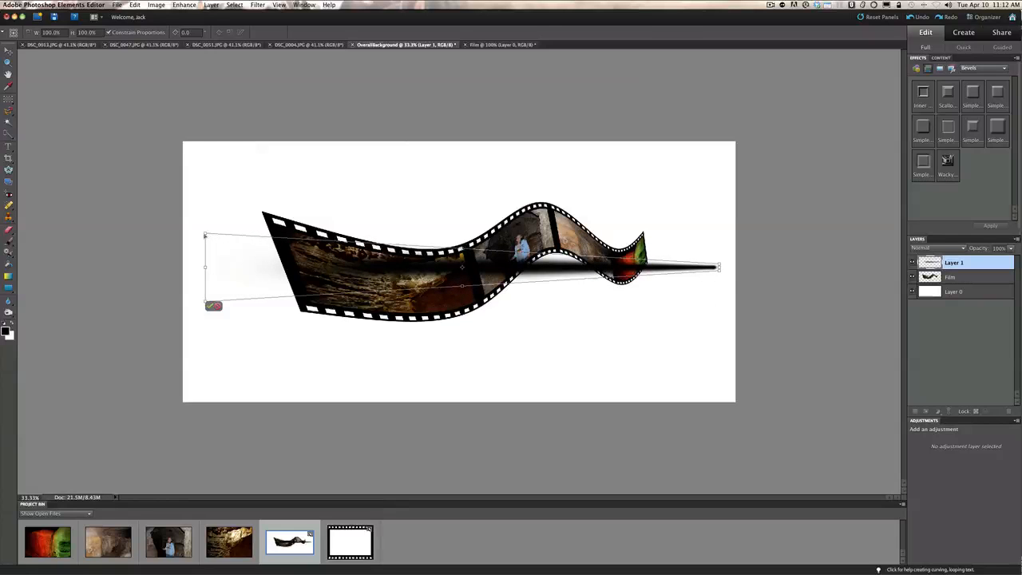
left_click_drag(205, 235, 201, 209)
left_click_drag(462, 268, 371, 286)
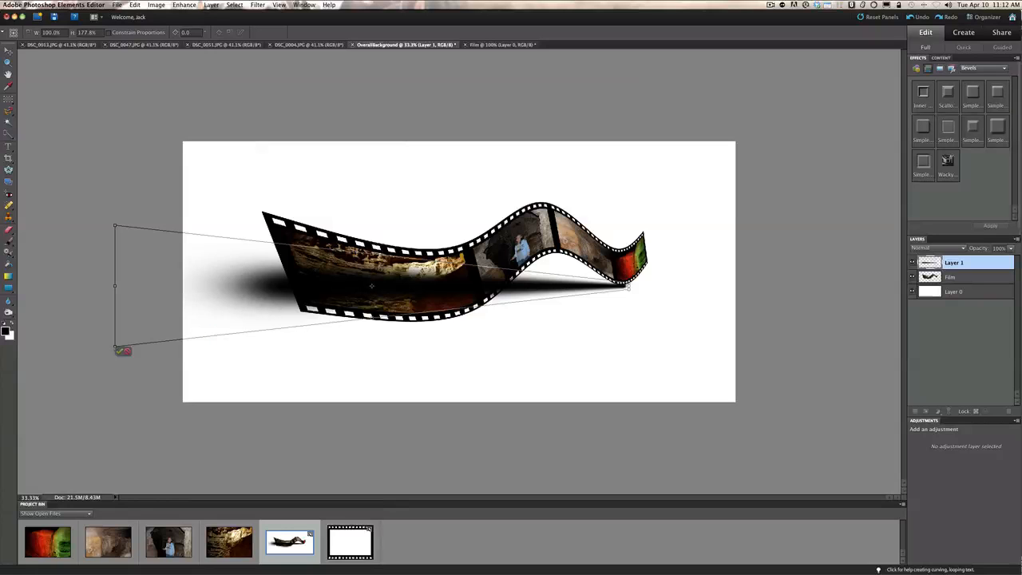
left_click_drag(115, 226, 116, 234)
left_click_drag(372, 289, 405, 330)
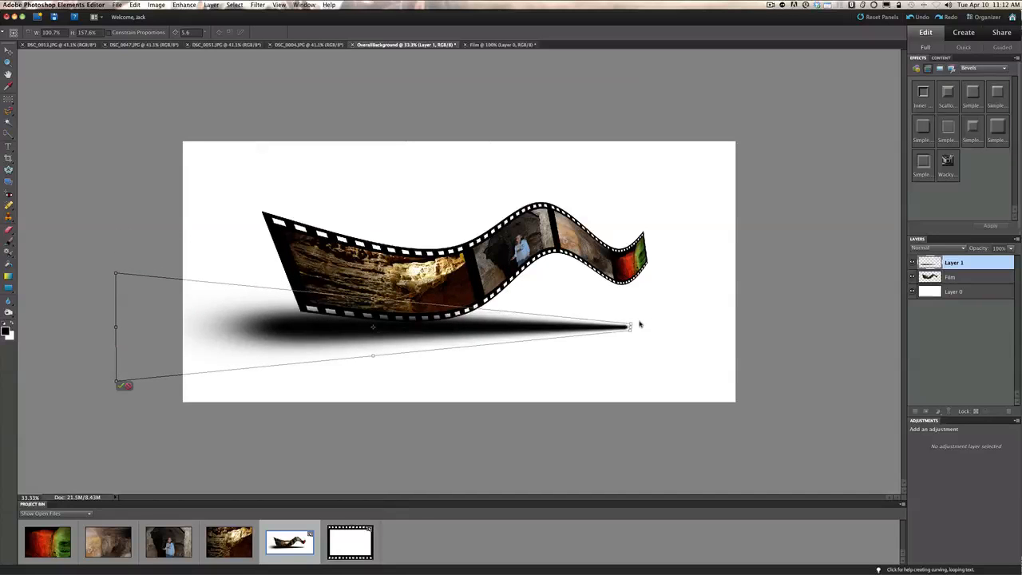
mouse_move(631, 324)
left_mouse_down()
mouse_move(629, 308)
mouse_move(631, 326)
left_mouse_up()
left_click_drag(373, 328, 369, 286)
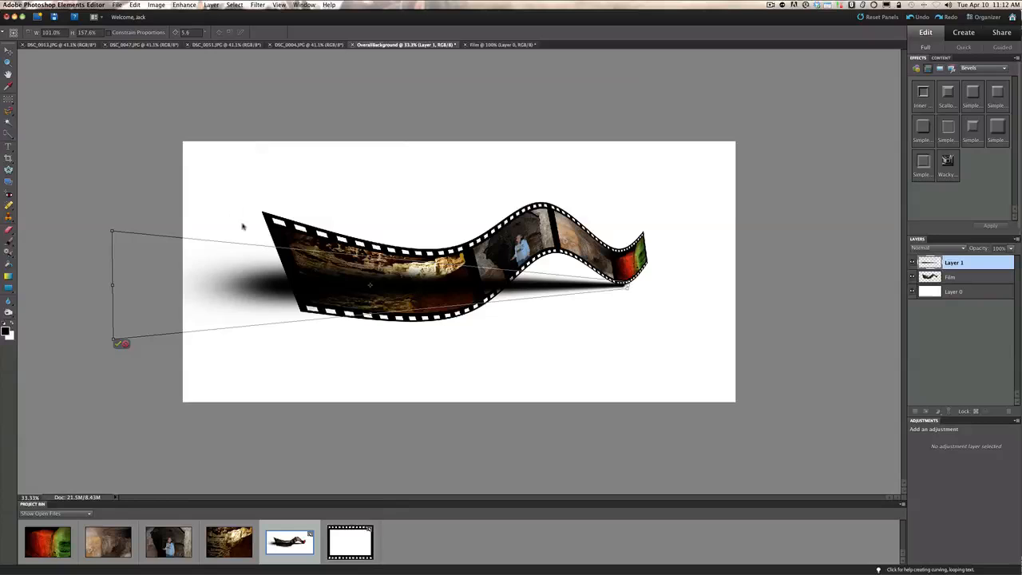
left_click(117, 345)
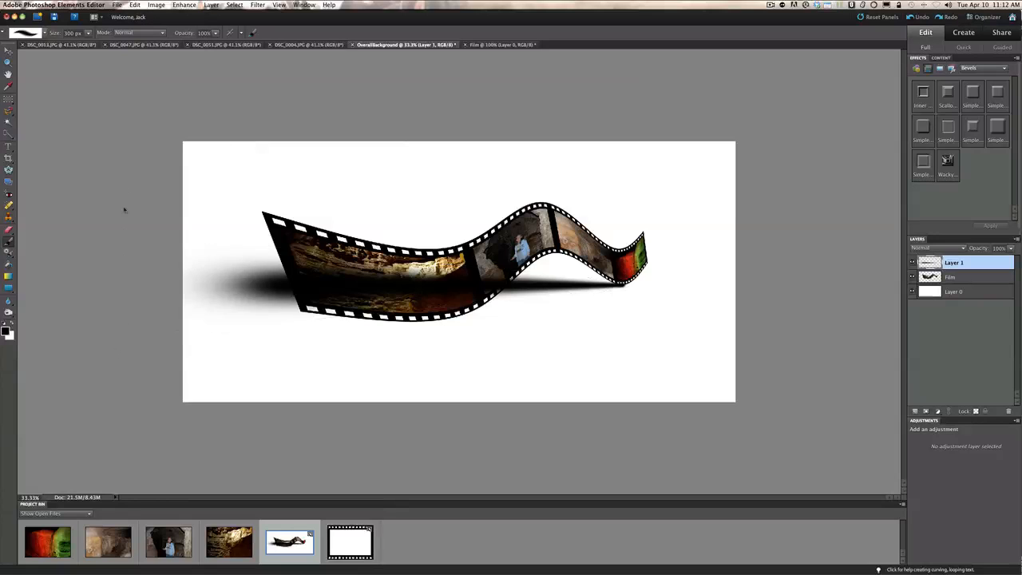
Step: Skew the left end of the black stroke downward so it slants beneath the filmstrip like a cast shadow
left_click(153, 5)
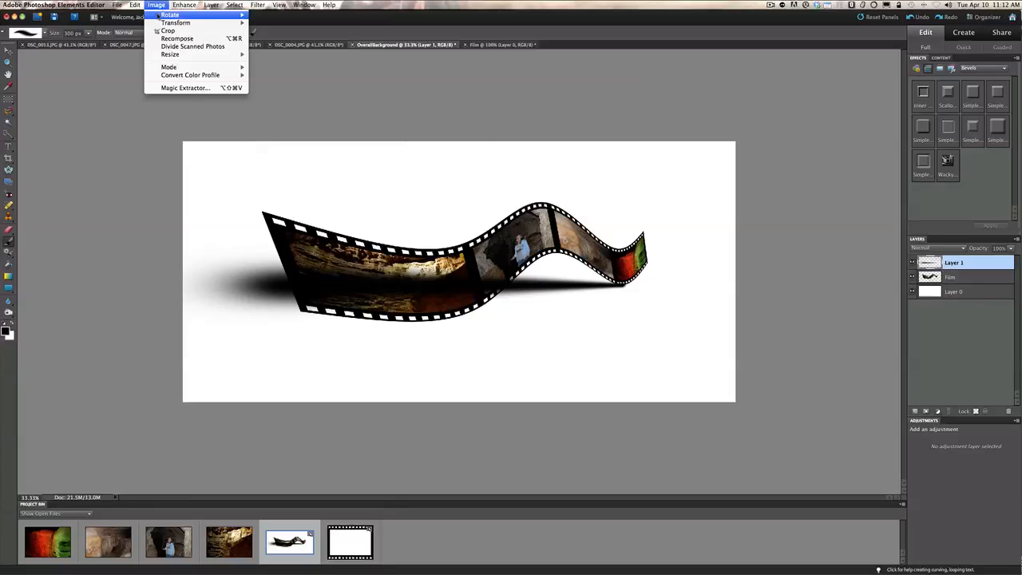
mouse_move(172, 22)
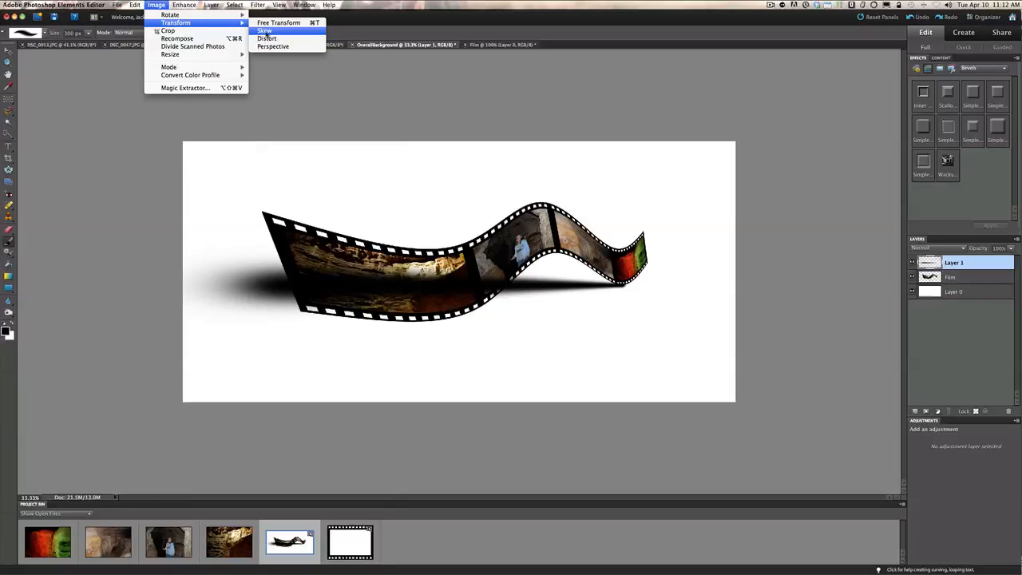
left_click(264, 31)
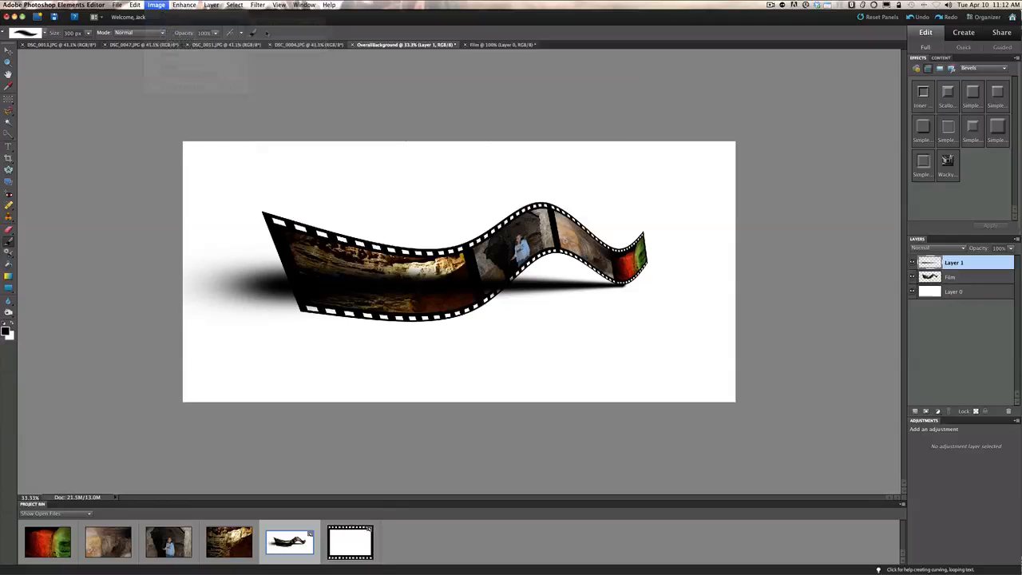
left_click_drag(115, 288, 111, 389)
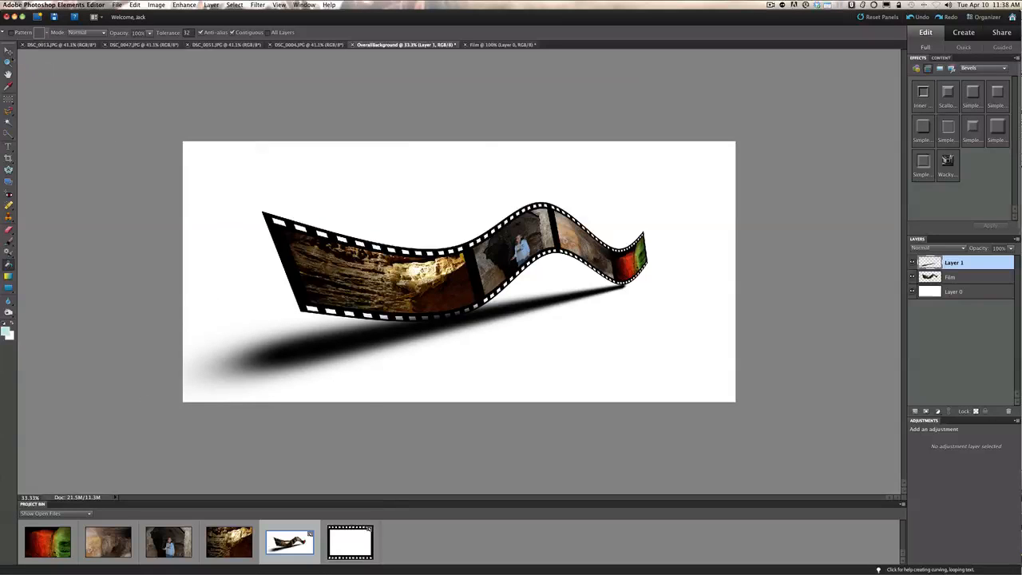
Step: Move the Film layer above the shadow on Layer 1 and merge it down into that layer
key("v")
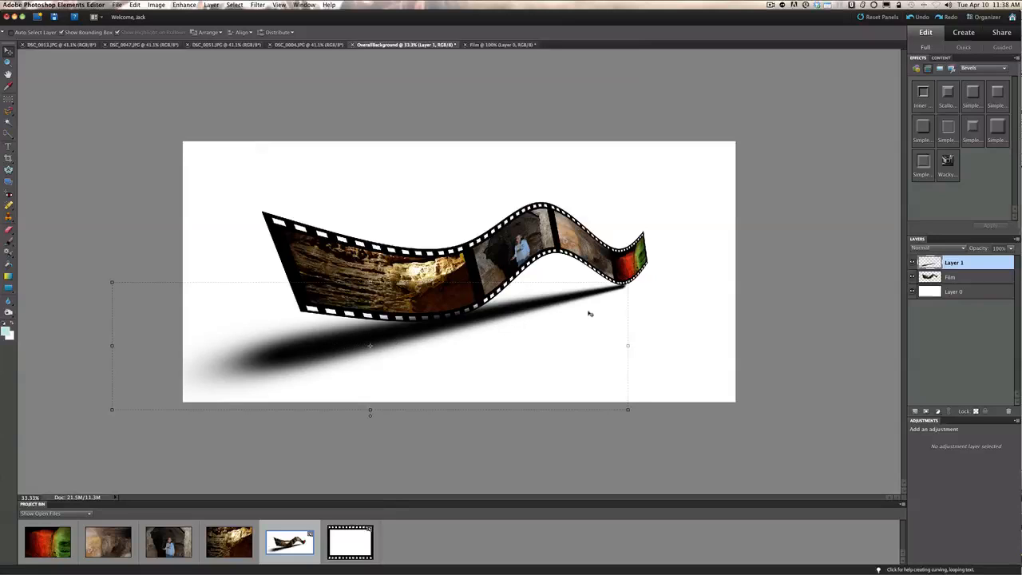
left_click(965, 277)
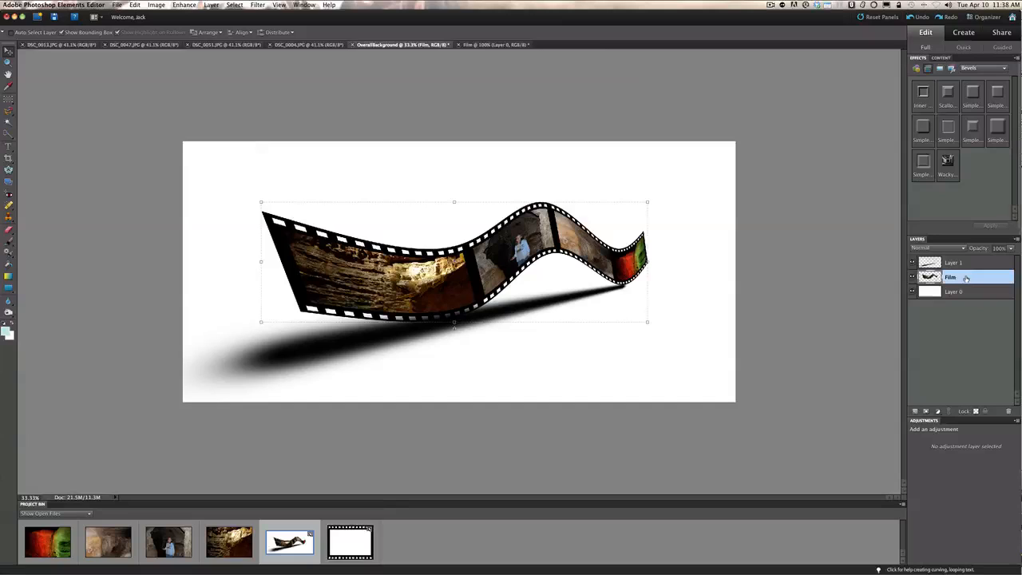
left_click_drag(965, 277, 968, 263)
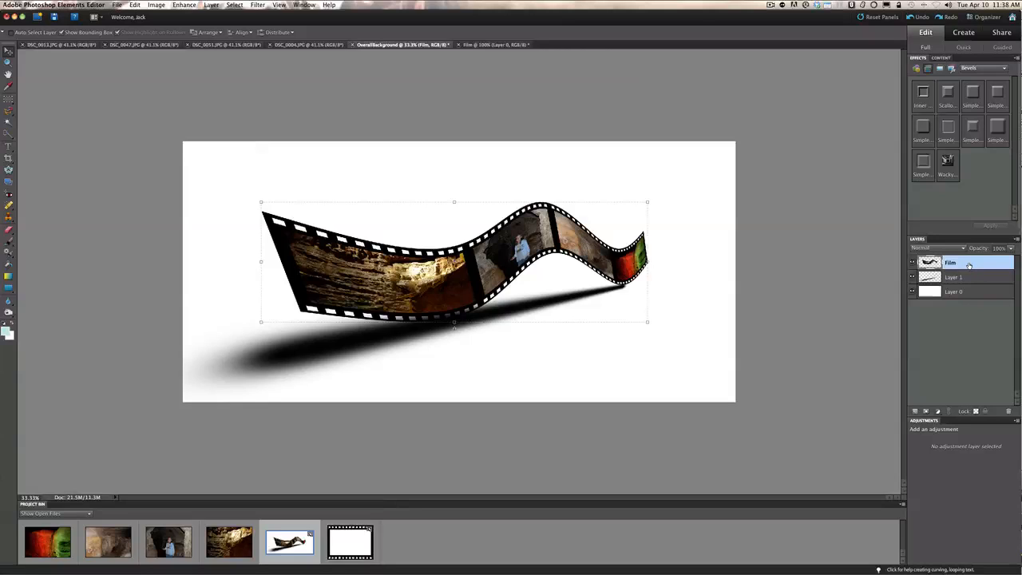
key("super+e")
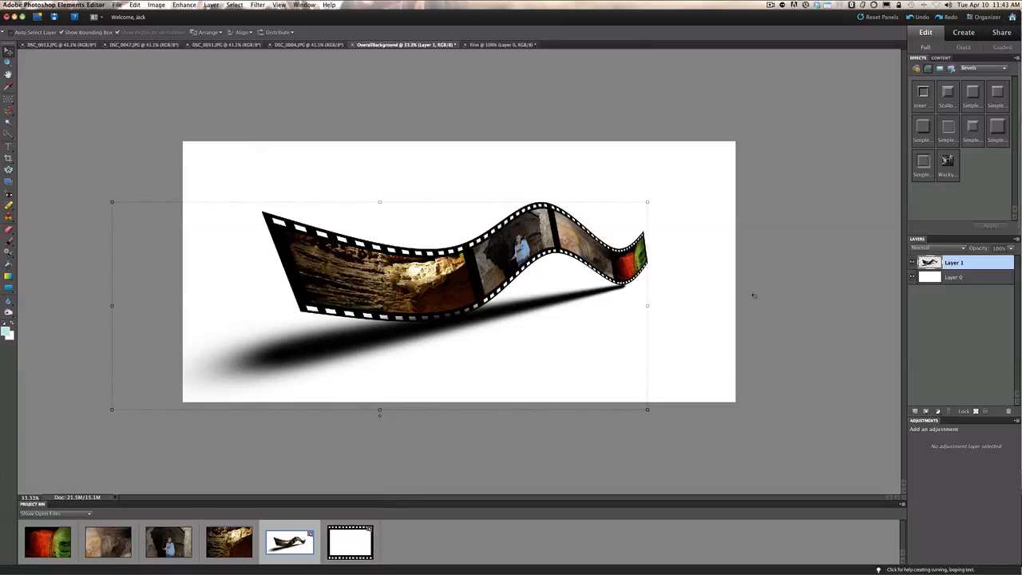
Step: Select the white Layer 0 and set the foreground colour to a soft light blue-green with a hue of 185°
left_click(961, 277)
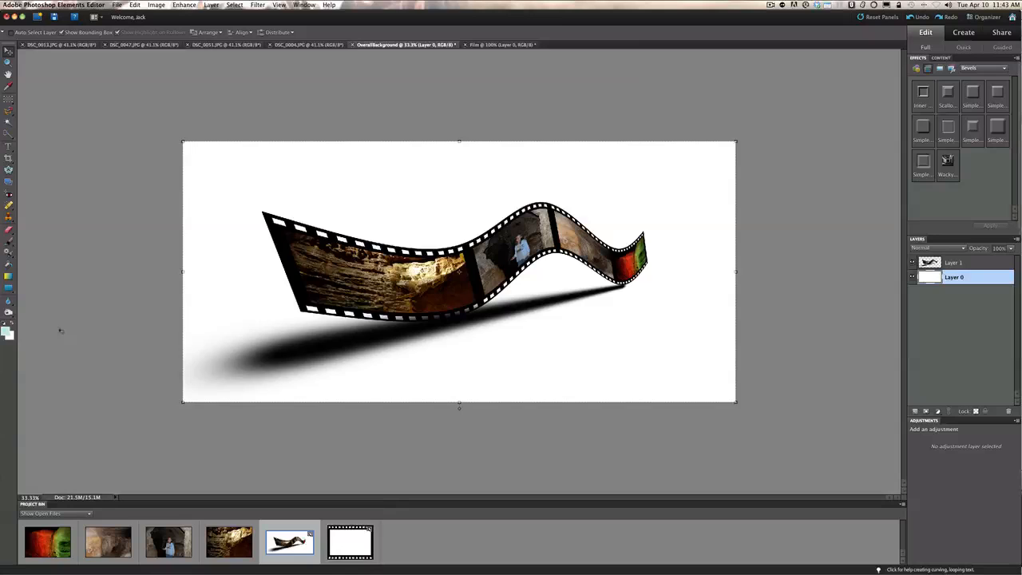
left_click(6, 333)
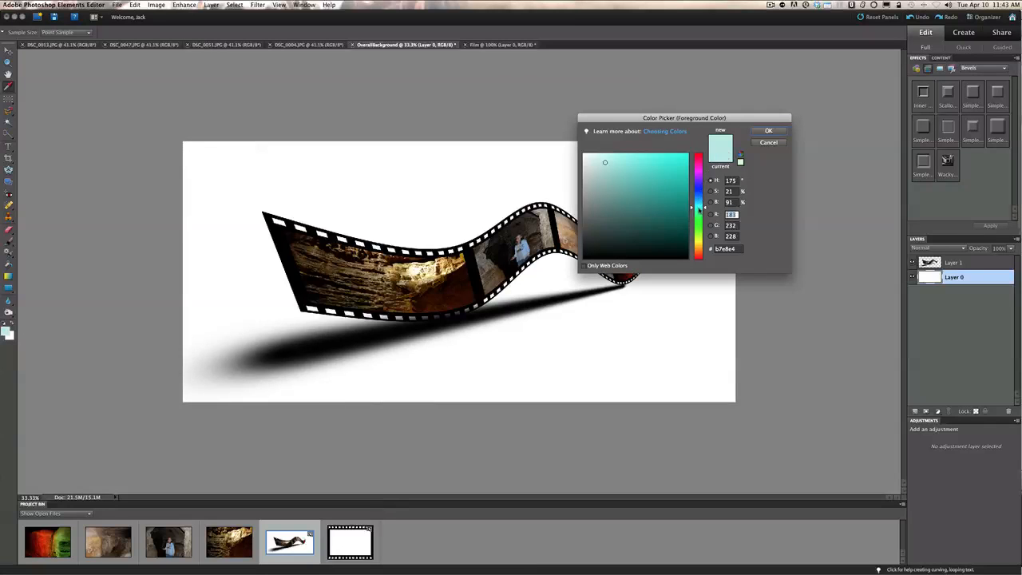
left_click(622, 164)
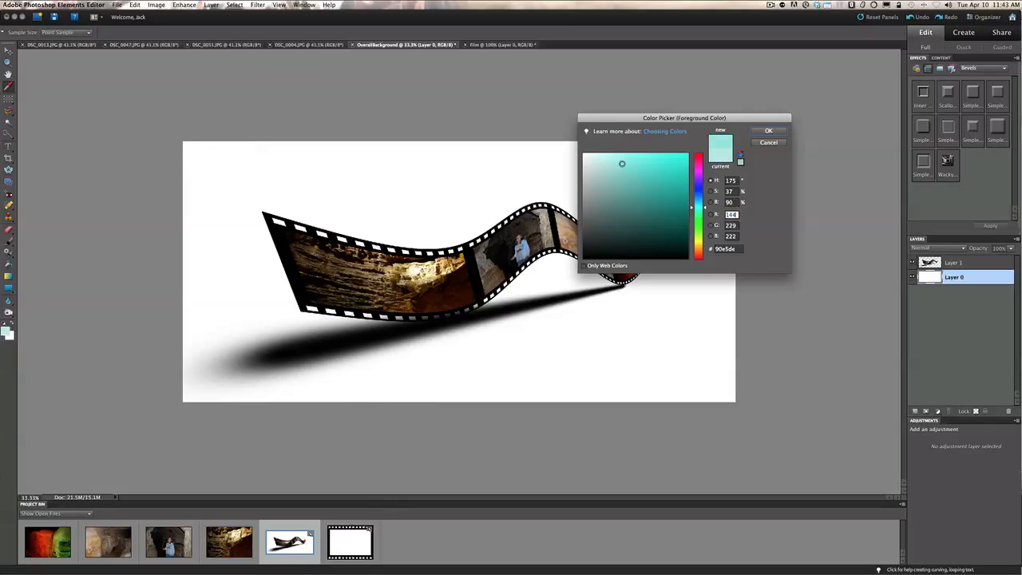
left_click(698, 162)
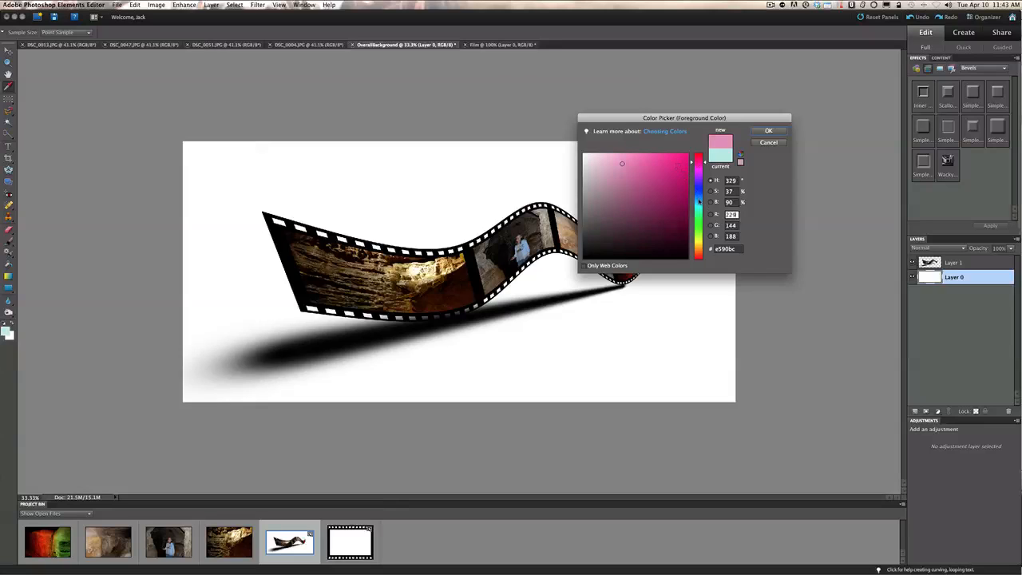
left_click_drag(698, 200, 699, 204)
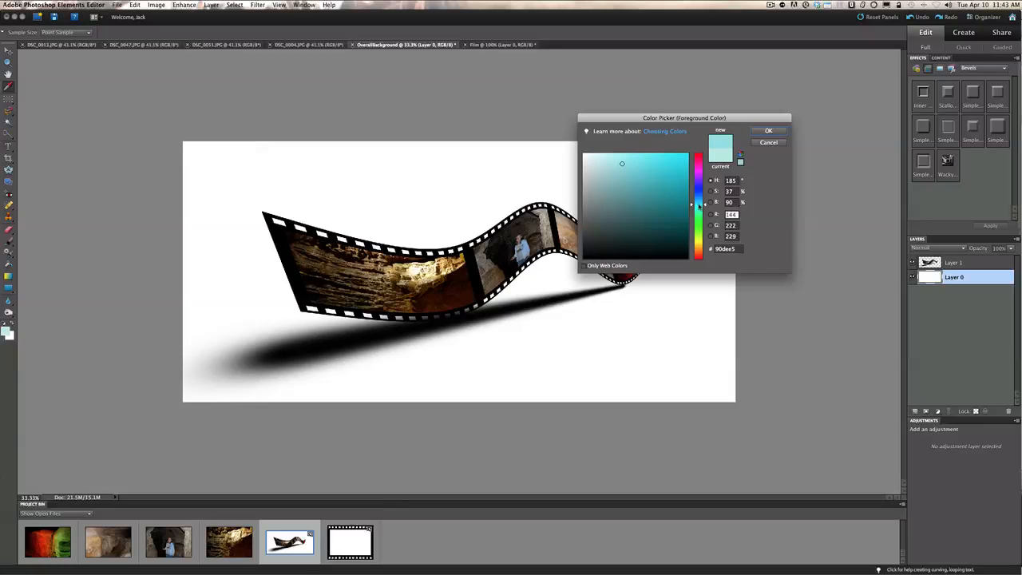
left_click(617, 175)
left_click(622, 158)
left_click(621, 169)
left_click(768, 131)
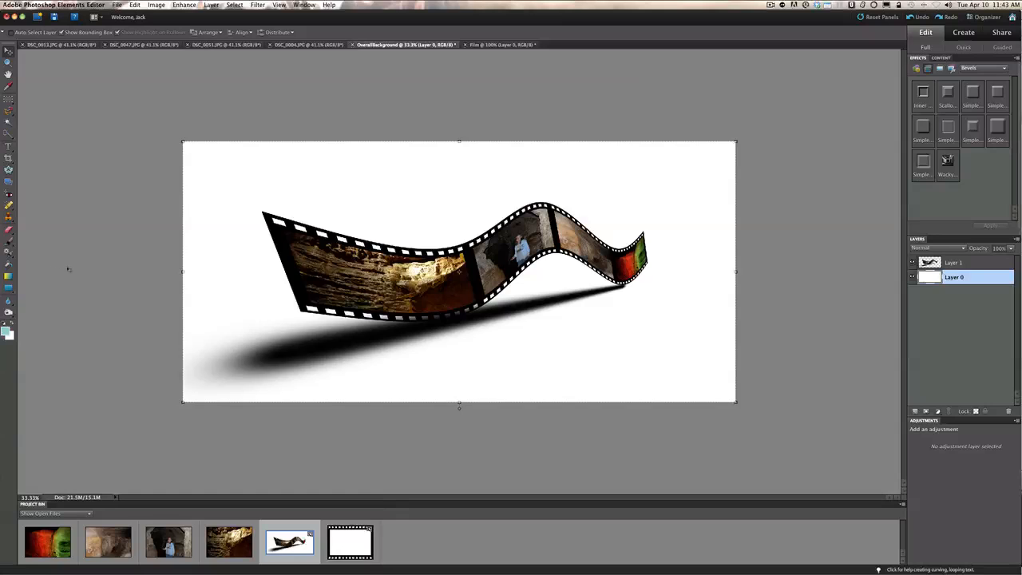
Step: Fill Layer 0 with the foreground colour using the Paint Bucket, and merge Layer 1 down into it
left_click(9, 265)
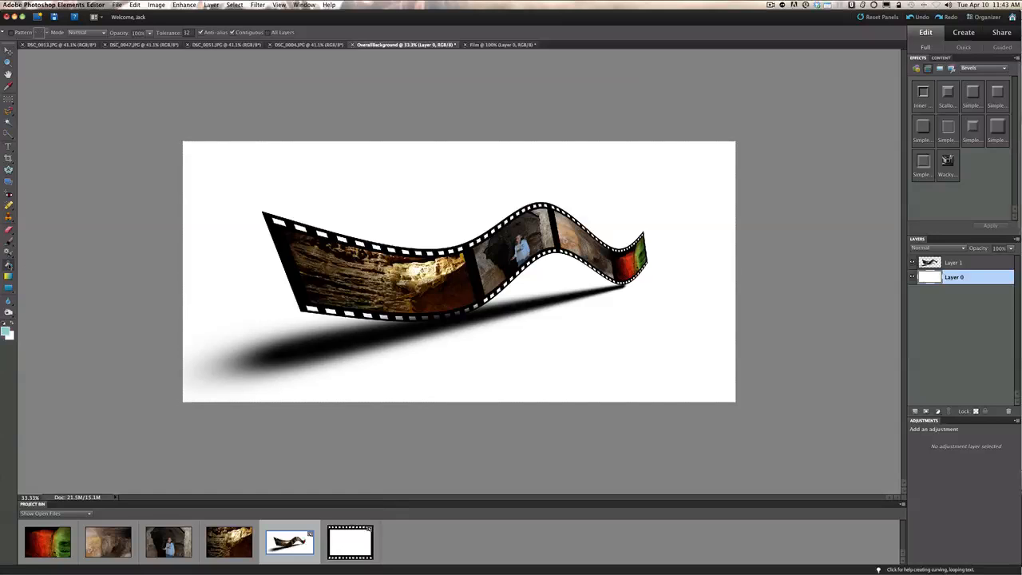
left_click(232, 183)
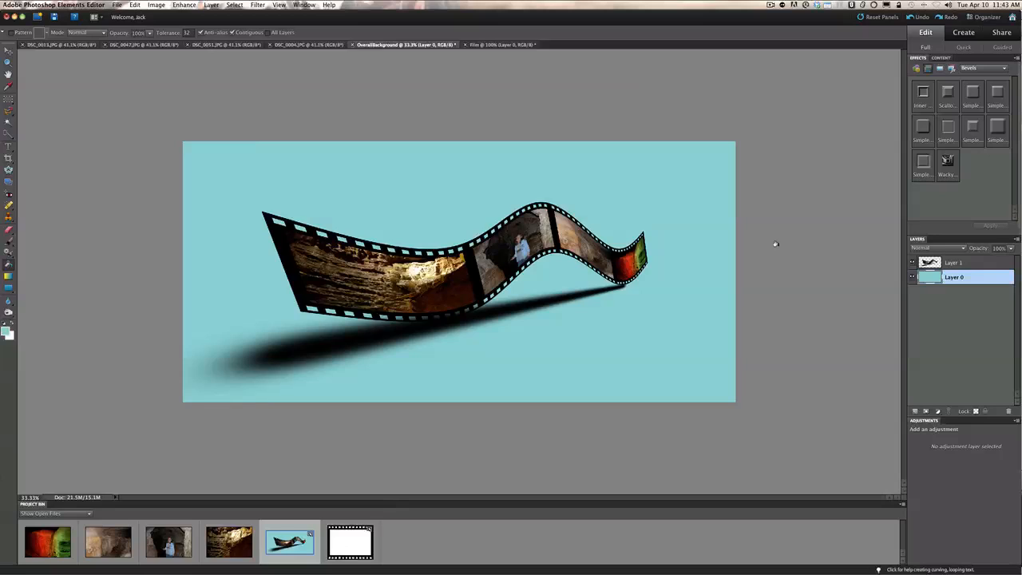
left_click(977, 263)
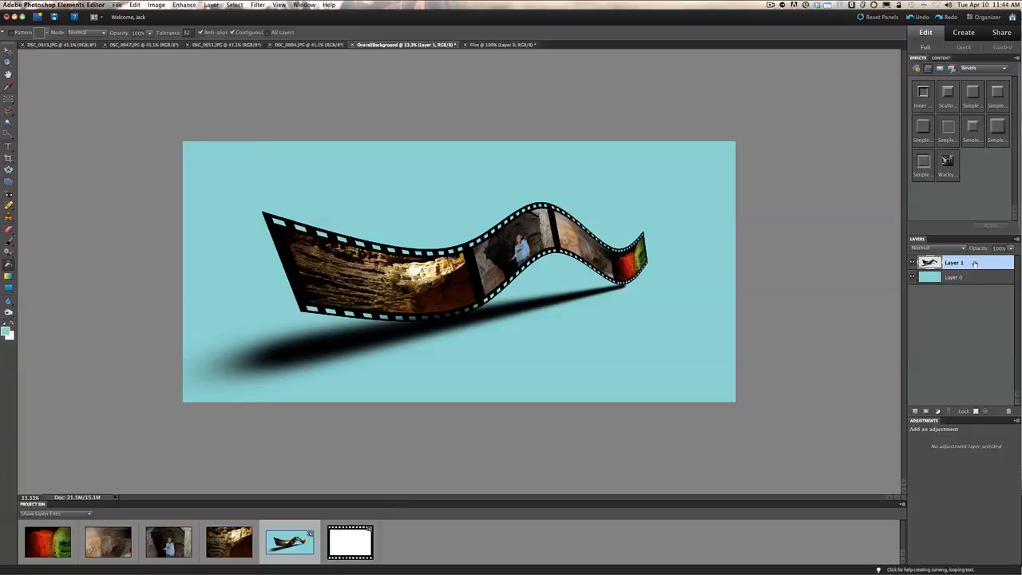
key("super+e")
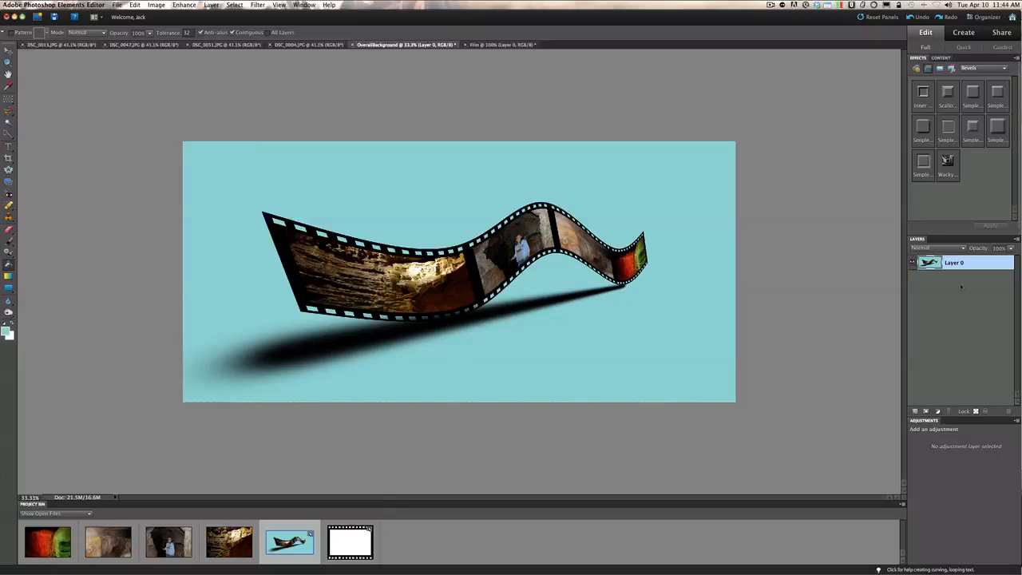